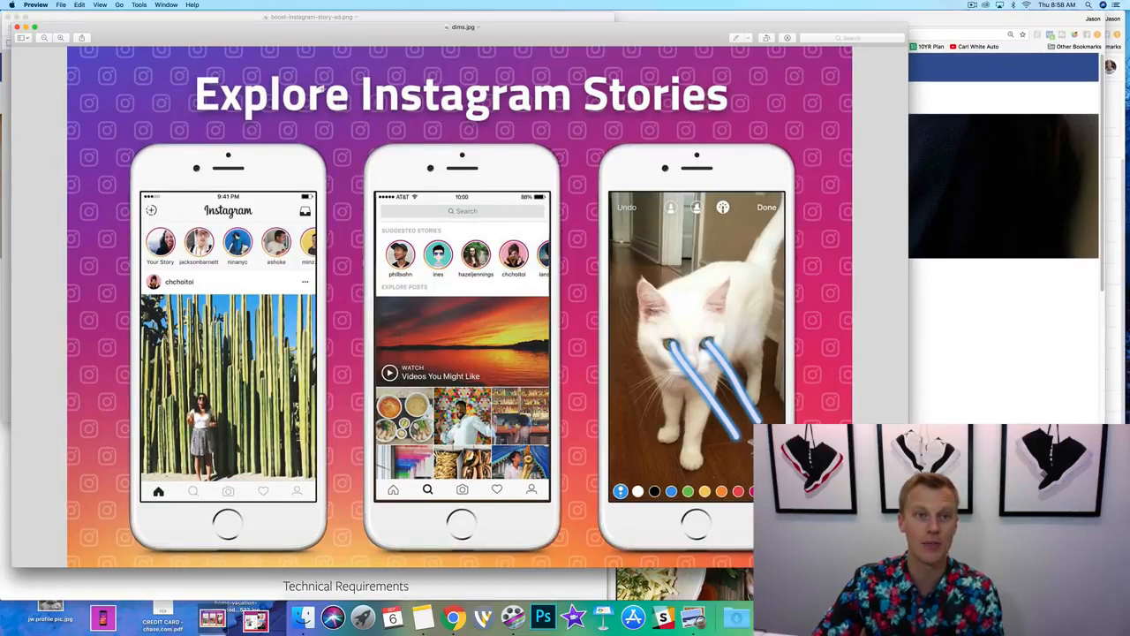
Bring the boost-instagram-story-ad.png image to the front and enlarge its window to view the example story ad.
click(335, 19)
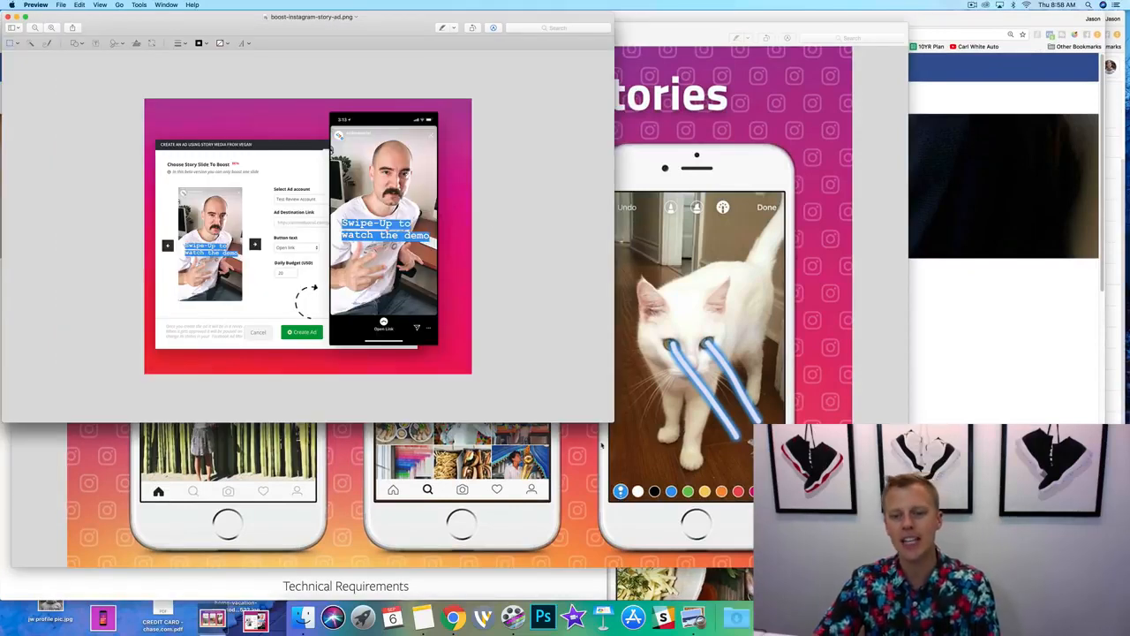
drag(611, 421, 870, 577)
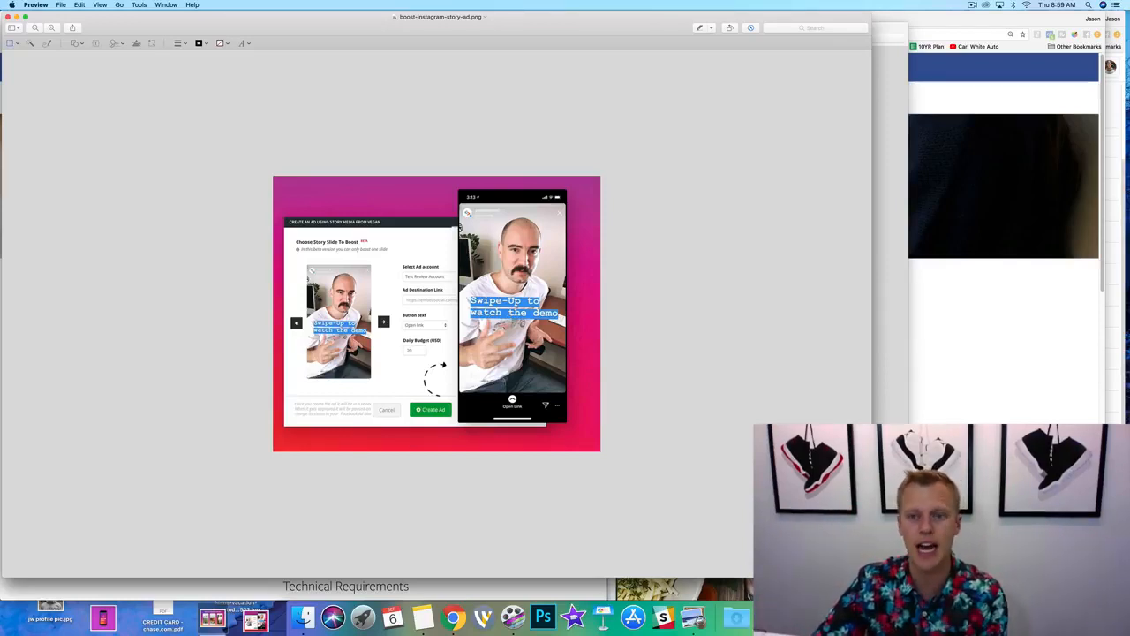
Switch to Chrome in full screen and review the Instagram Stories image ad recommendations and technical requirements in the Facebook Ads Guide.
click(1003, 341)
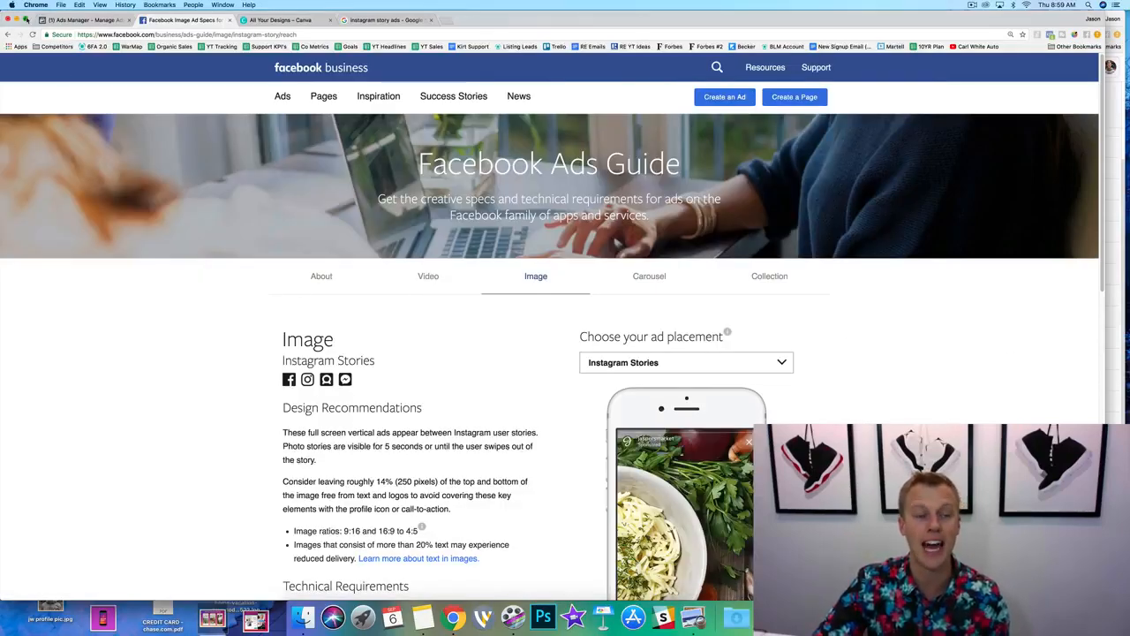
click(20, 20)
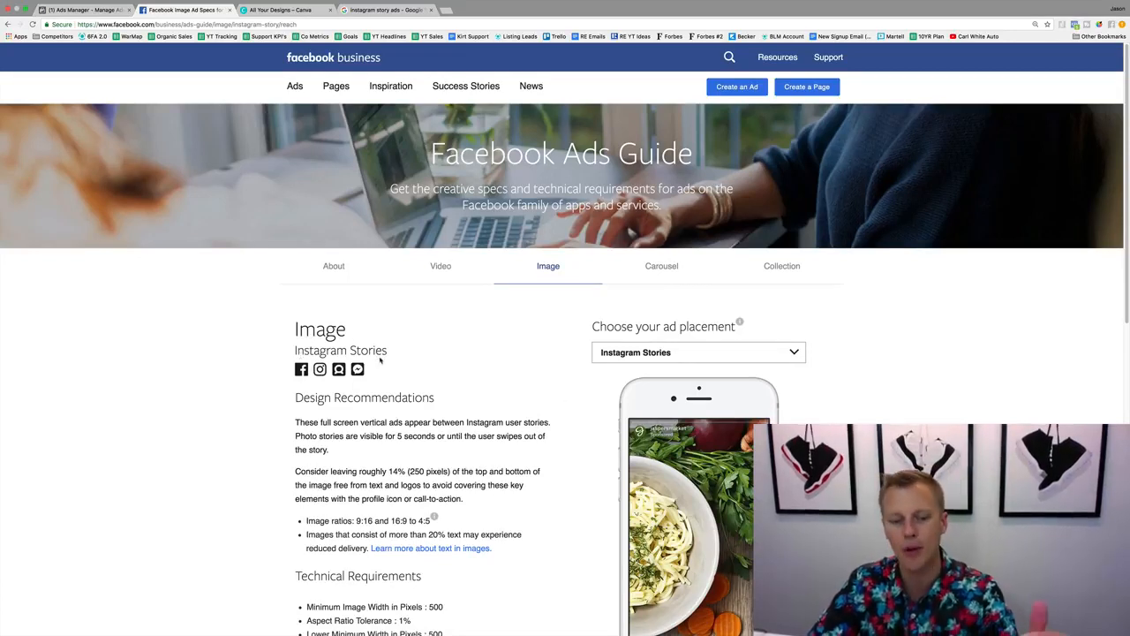
scroll(379, 355, down, 1)
scroll(379, 356, down, 5)
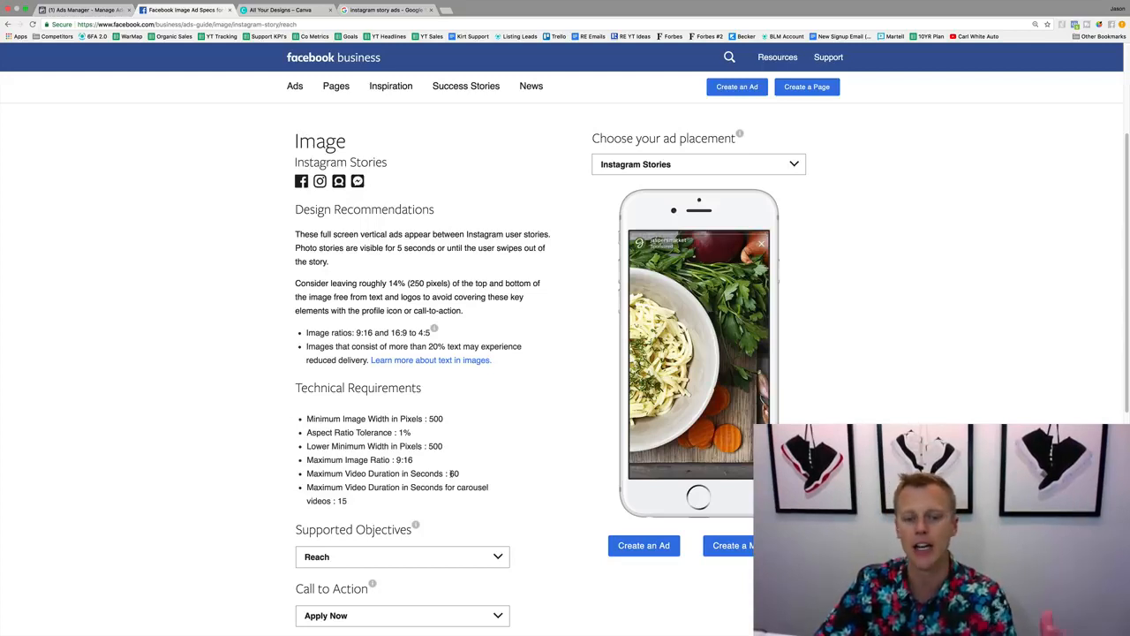
scroll(518, 461, down, 3)
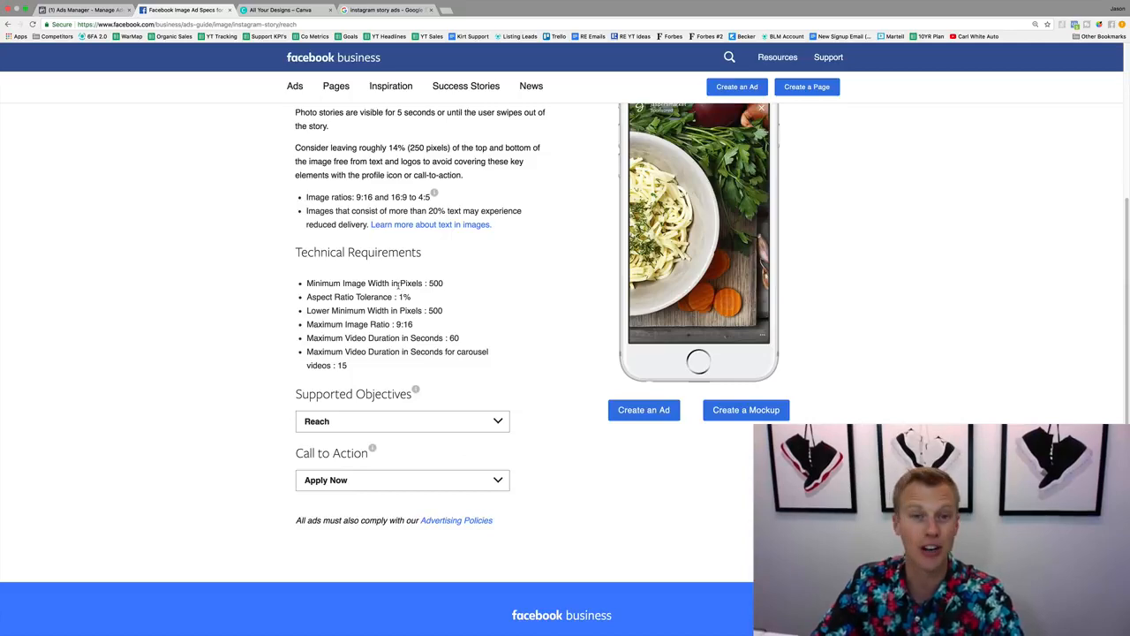
scroll(395, 249, up, 5)
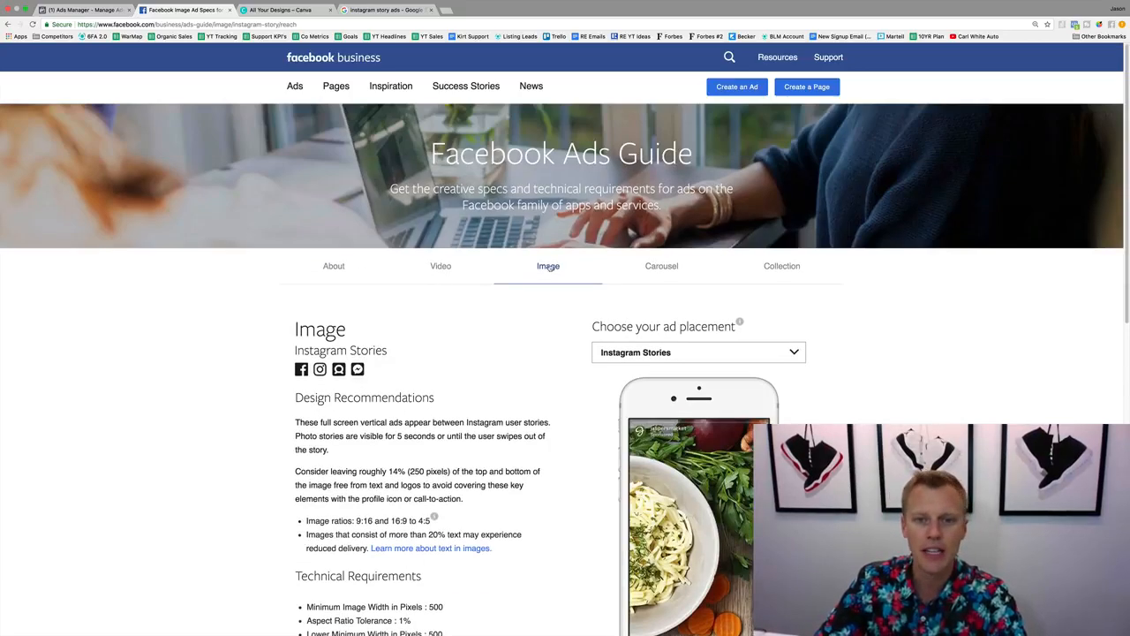
Start a new campaign in Ads Manager with Traffic as its marketing objective.
click(89, 10)
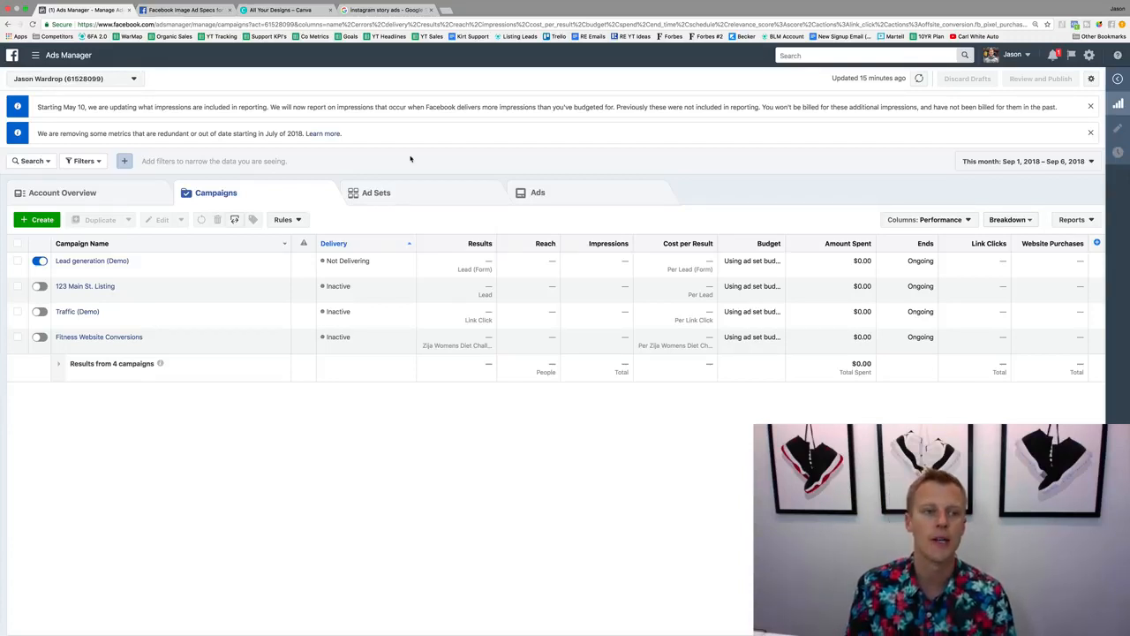
click(35, 221)
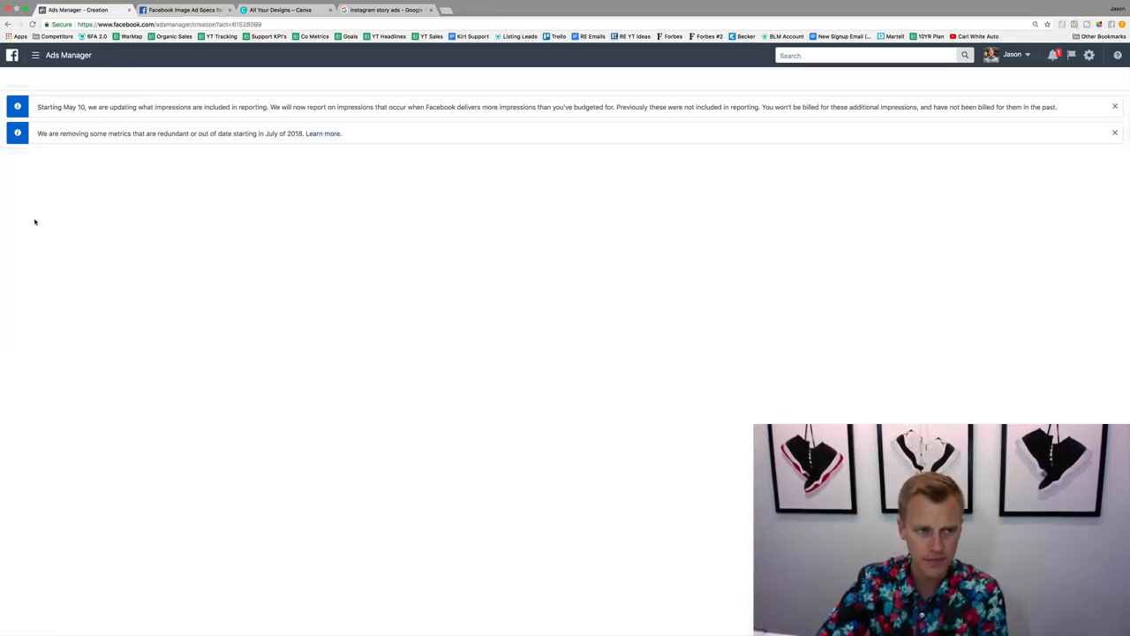
click(664, 413)
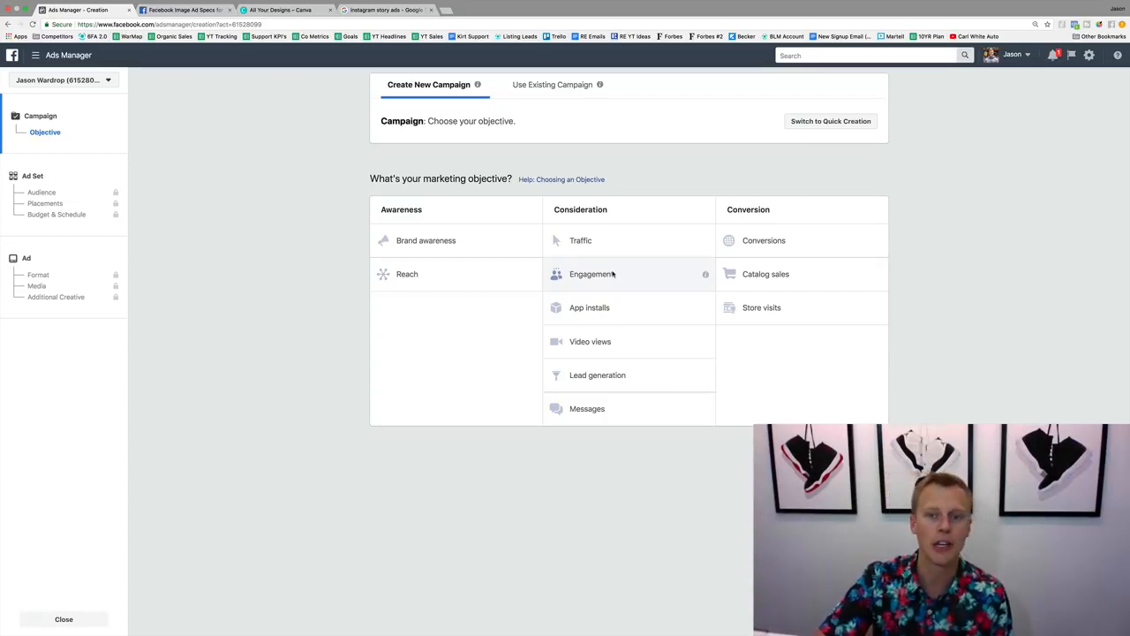
click(610, 239)
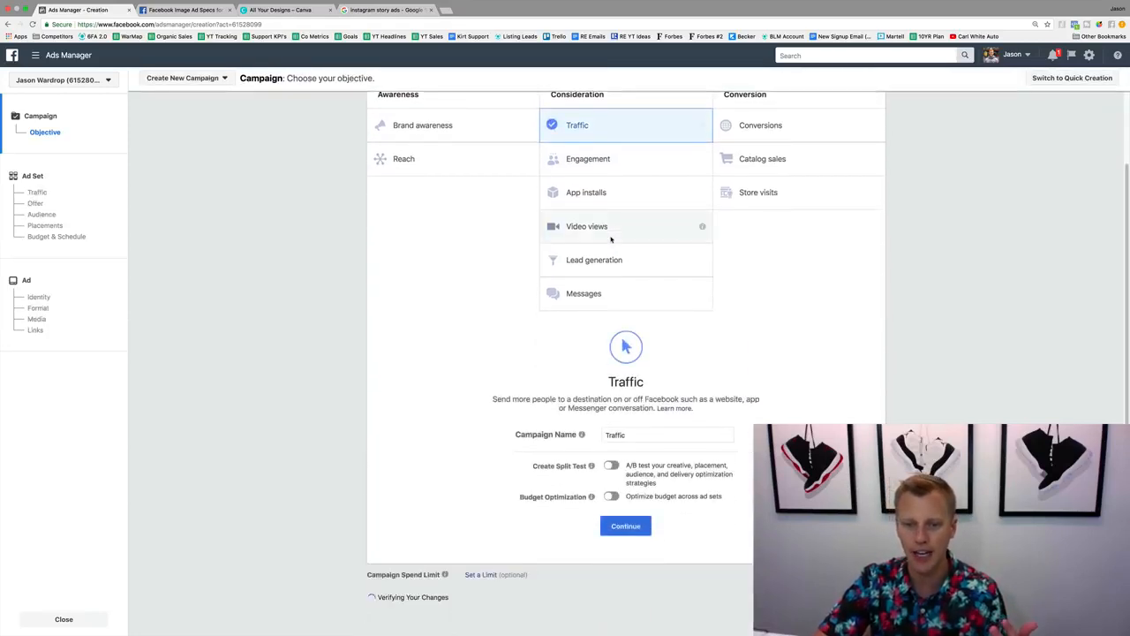
Name the campaign "Traffic (demo Instagram Story Campaign)" and continue to the ad set settings.
scroll(636, 336, up, 1)
click(634, 451)
text((de)
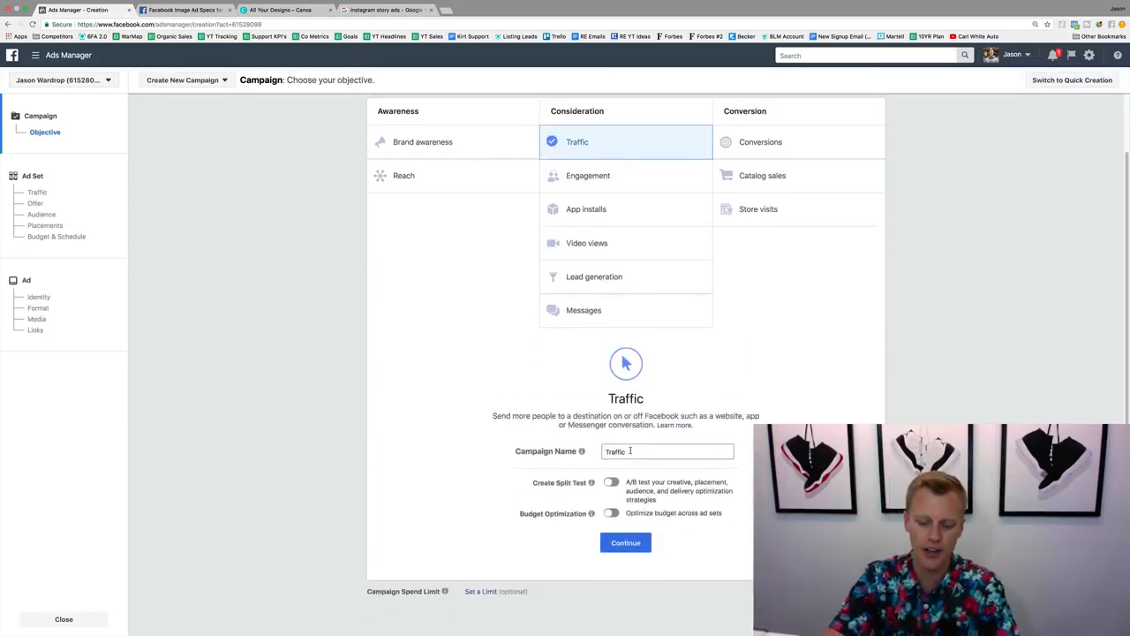
text(mo I)
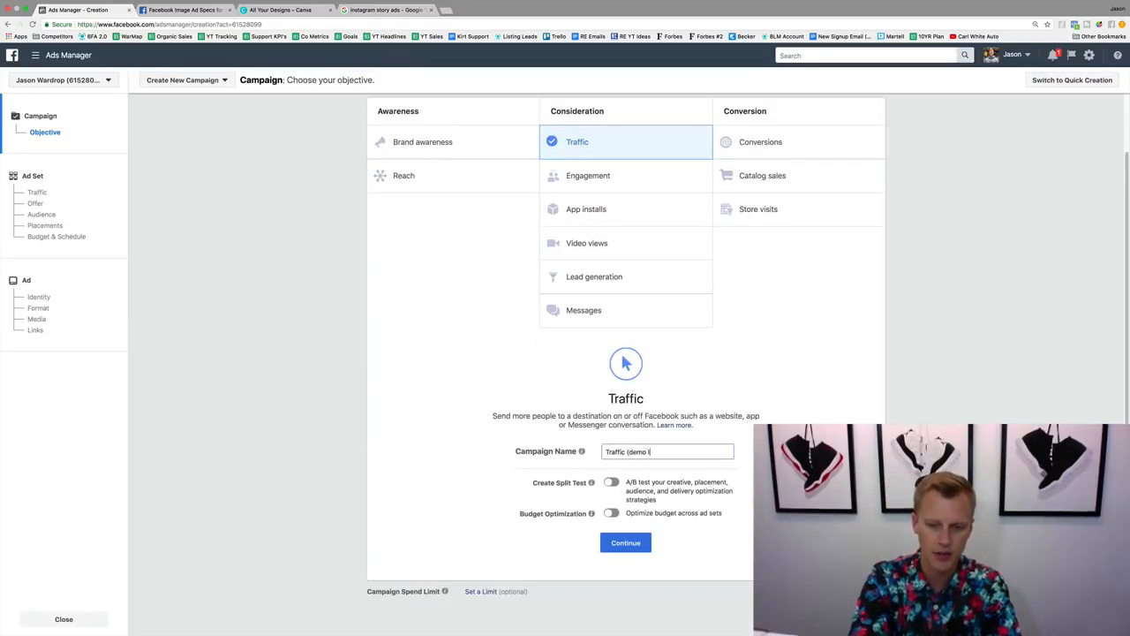
text(nstagram Story)
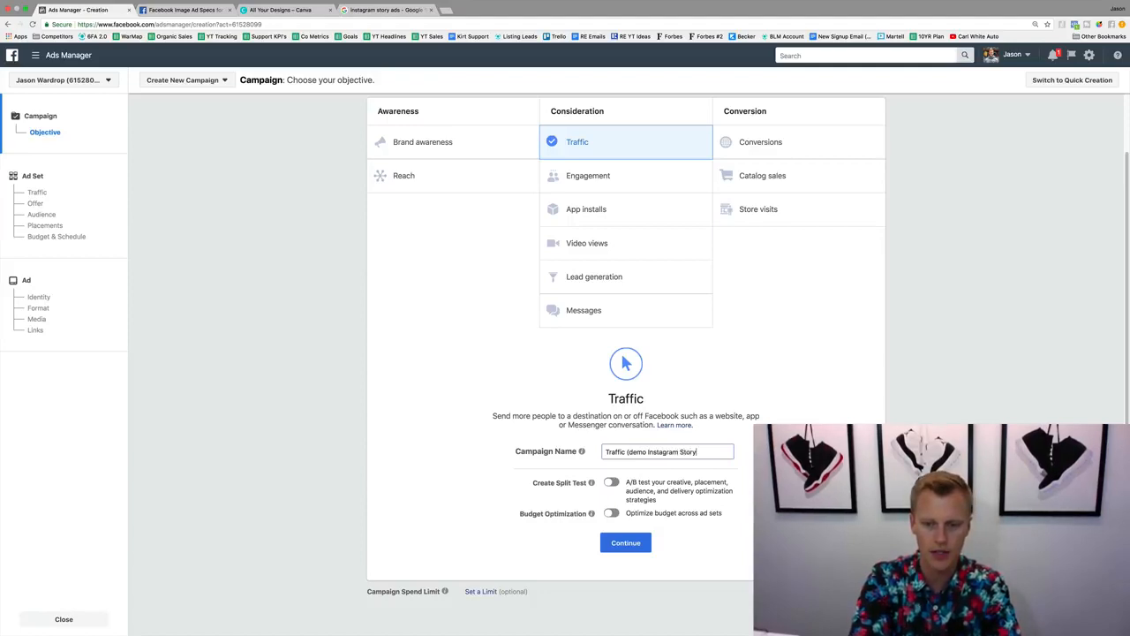
text( Campaign))
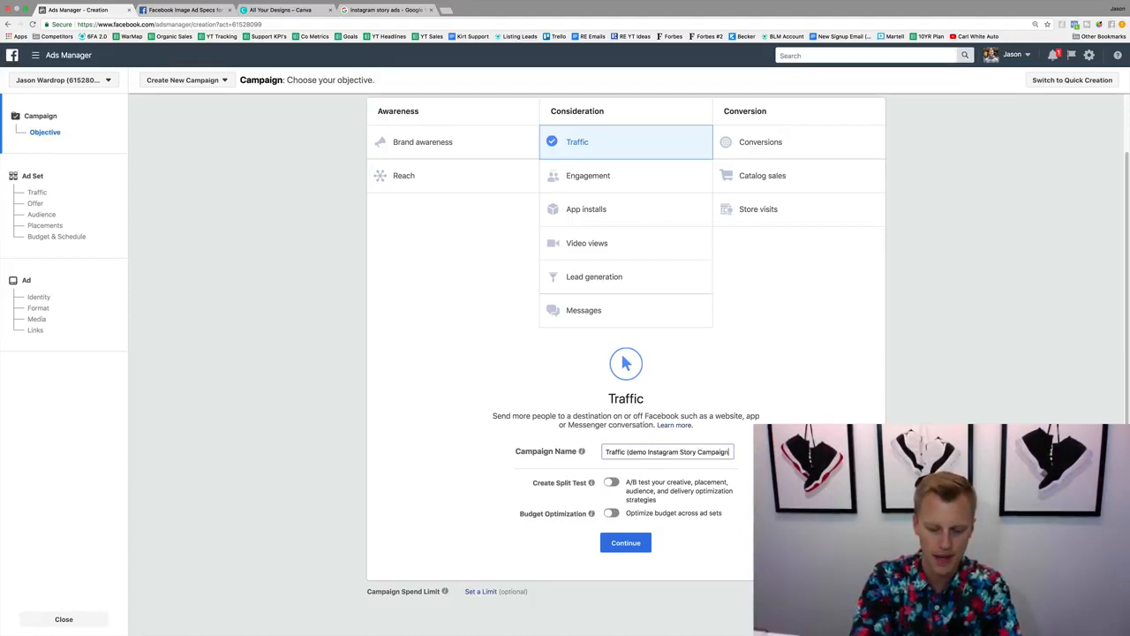
click(626, 541)
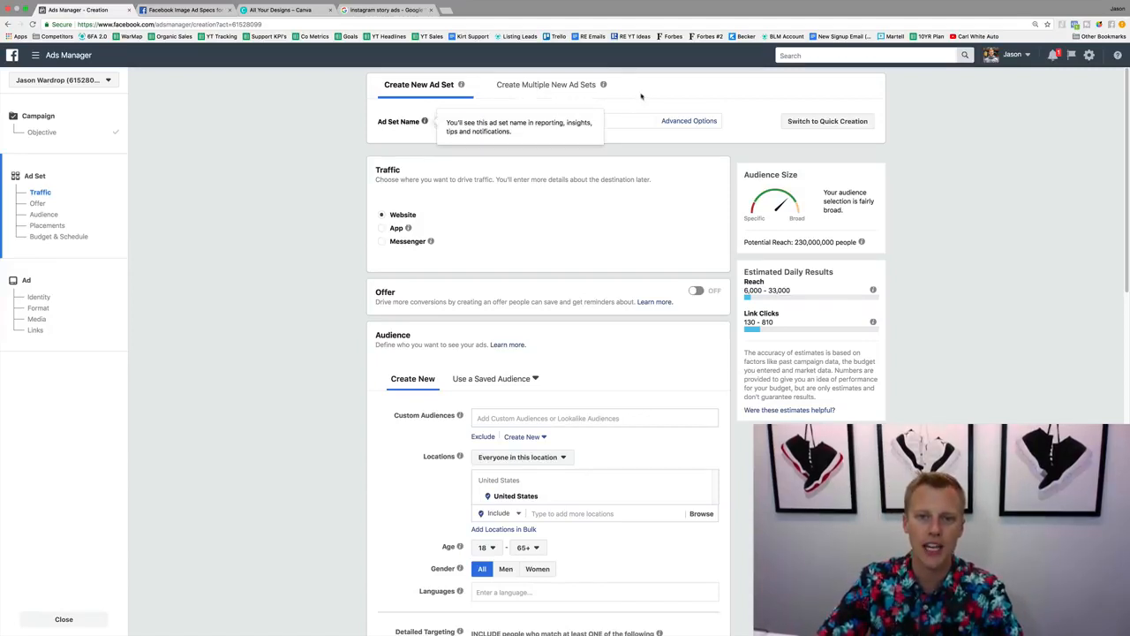
Rename the ad set as "IG Story (DEMO)".
click(594, 118)
triple_click(594, 118)
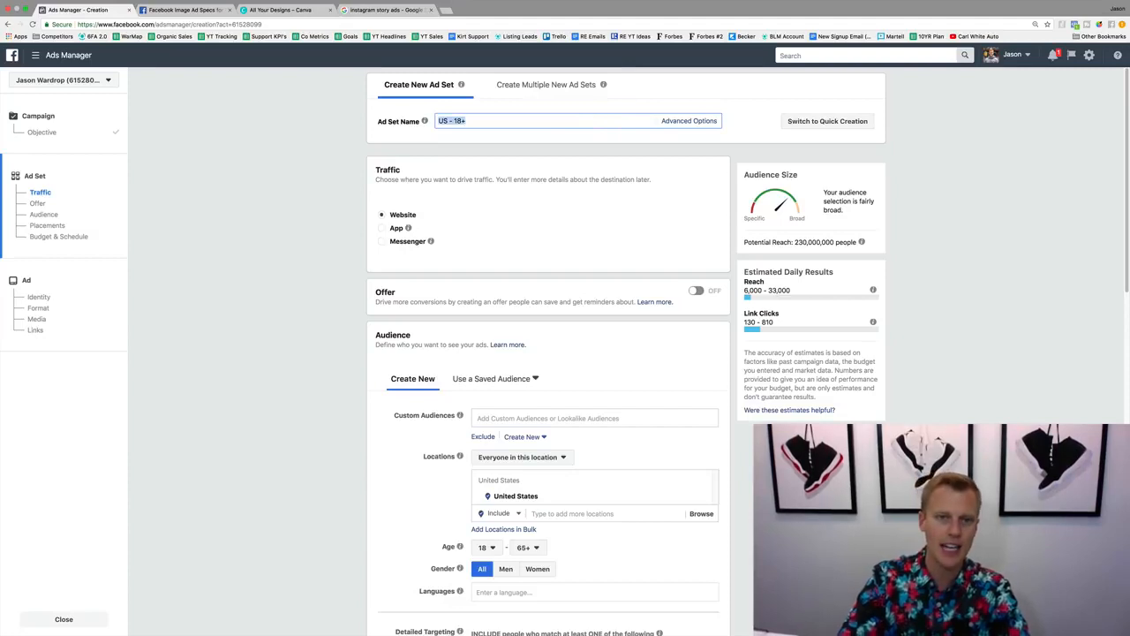
text(In)
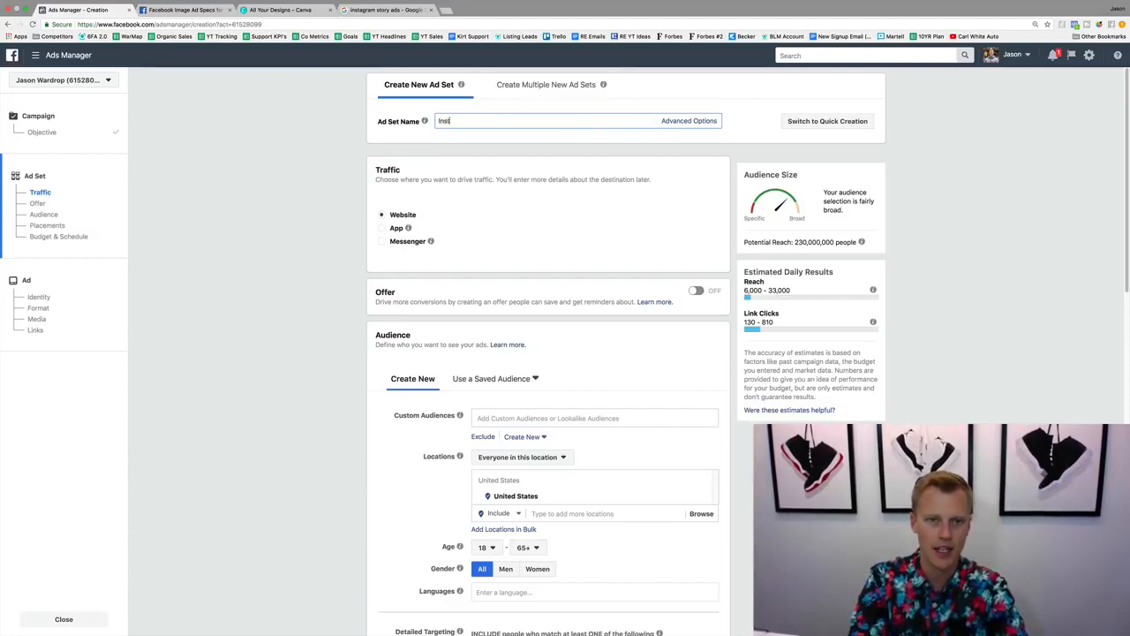
text(st)
key(BackSpace)
key(BackSpace)
key(BackSpace)
text(G ST)
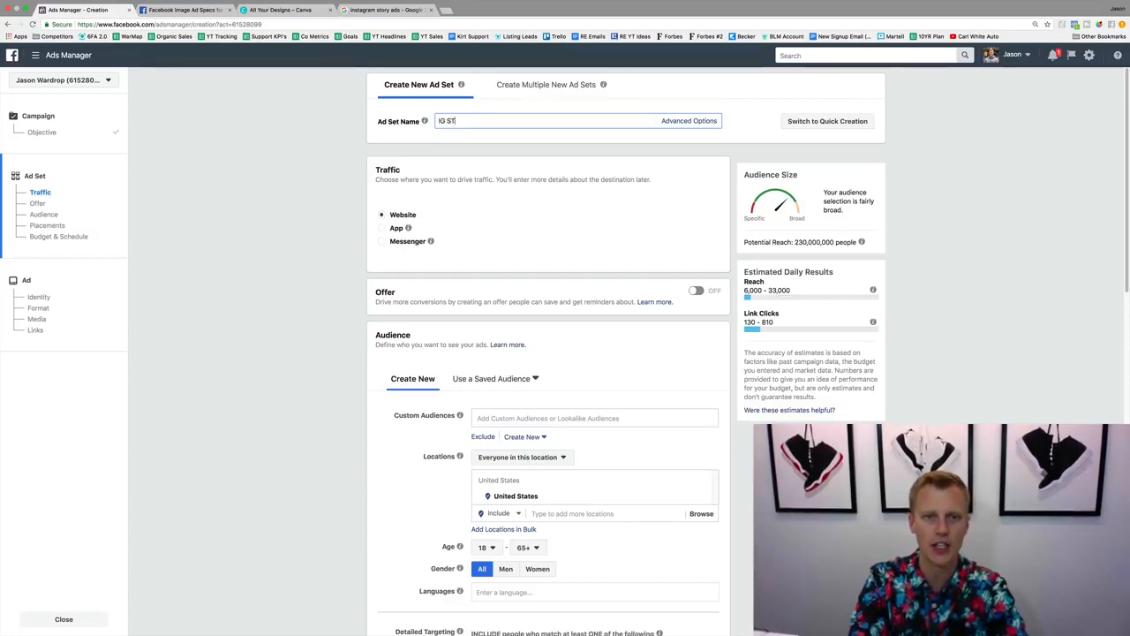
text(otory (DEMO)
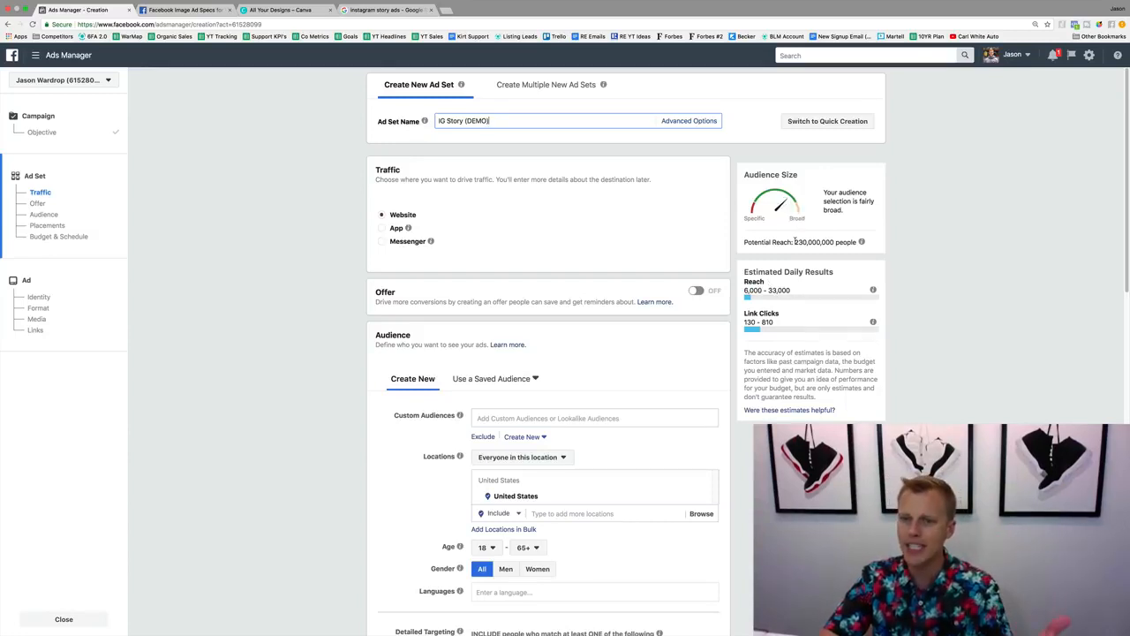
Check the audience's potential reach and restrict the location targeting to people who live in this location.
drag(795, 241, 828, 245)
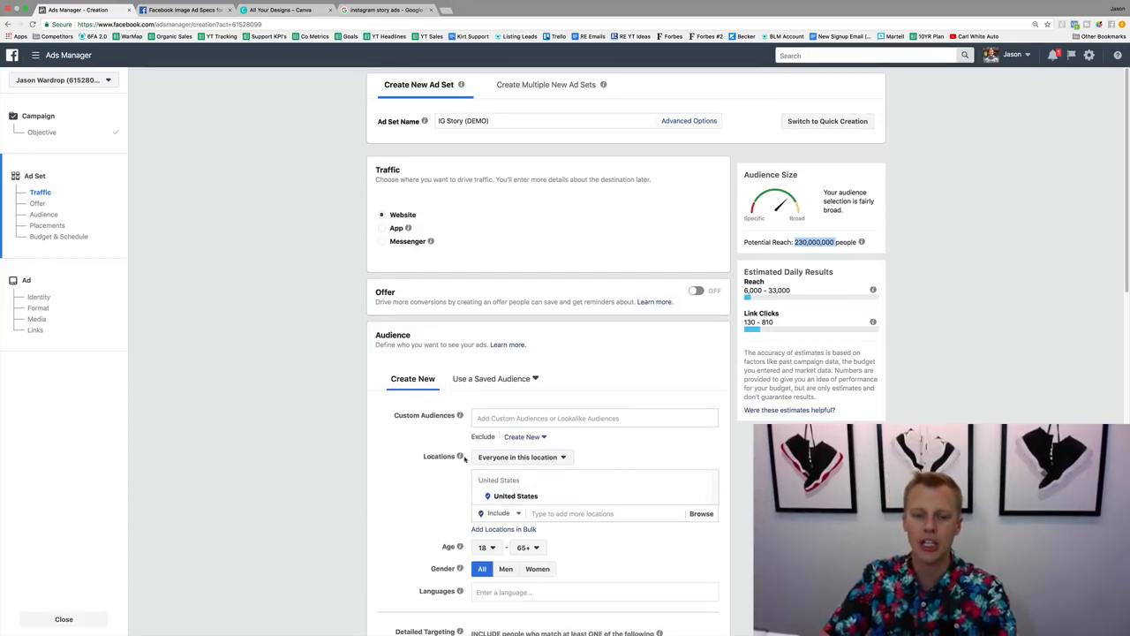
click(521, 458)
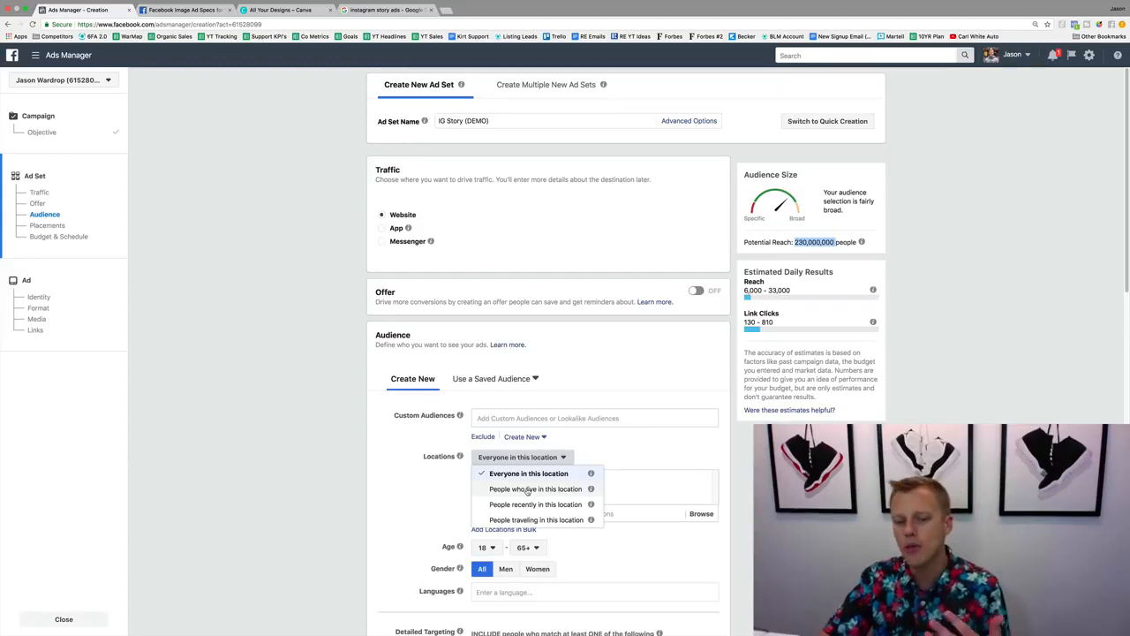
click(527, 489)
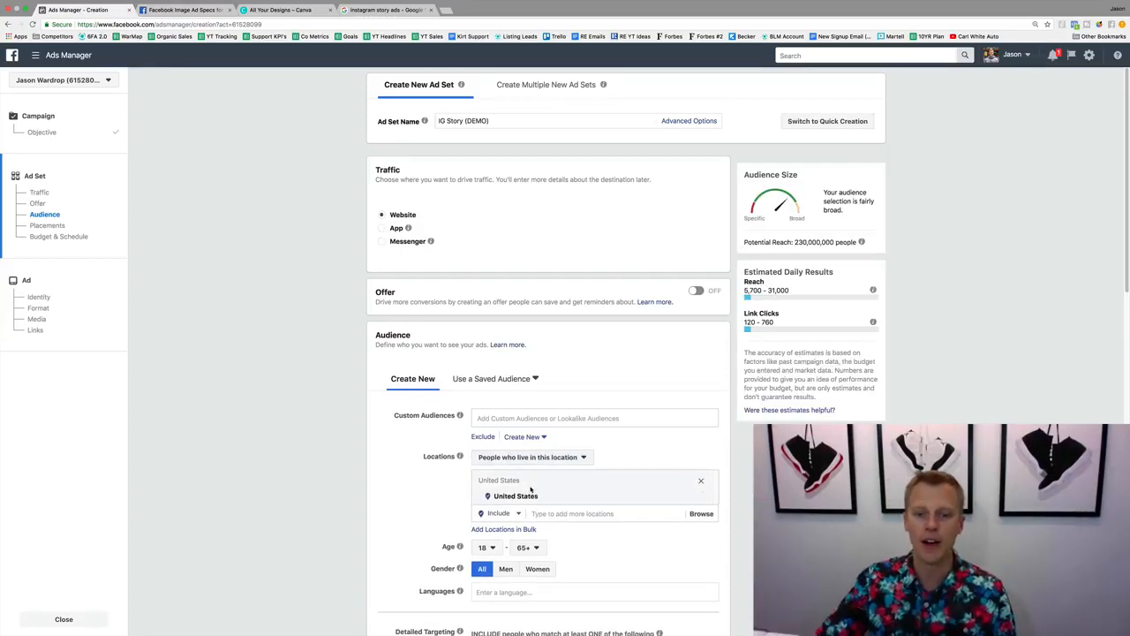
Replace the United States with Orlando, Florida as the targeted location.
click(701, 498)
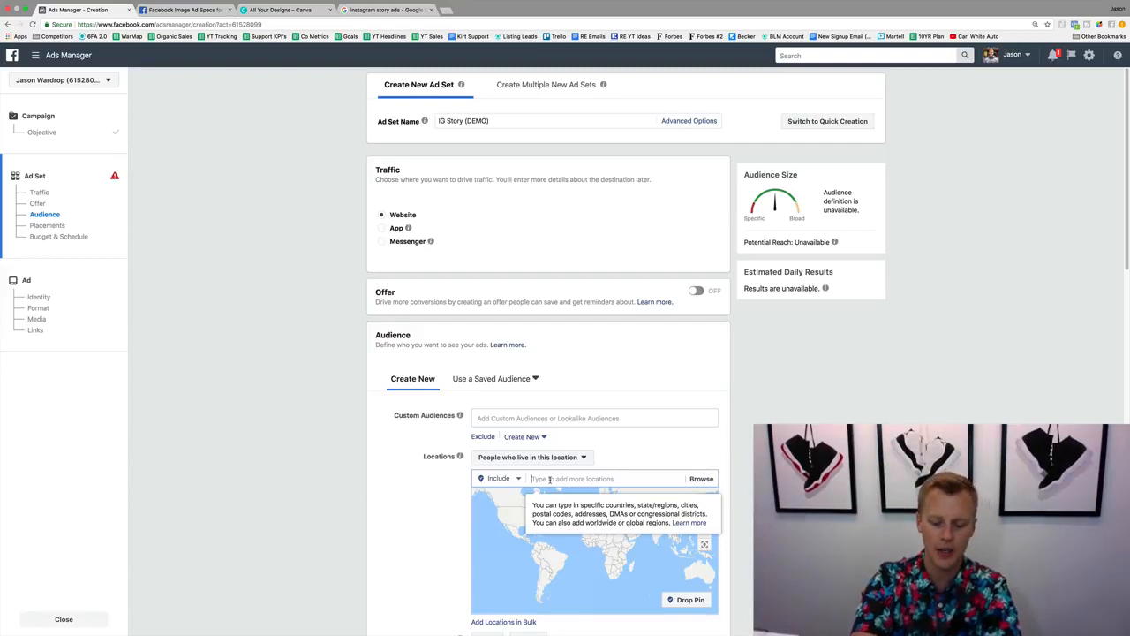
text(Orla)
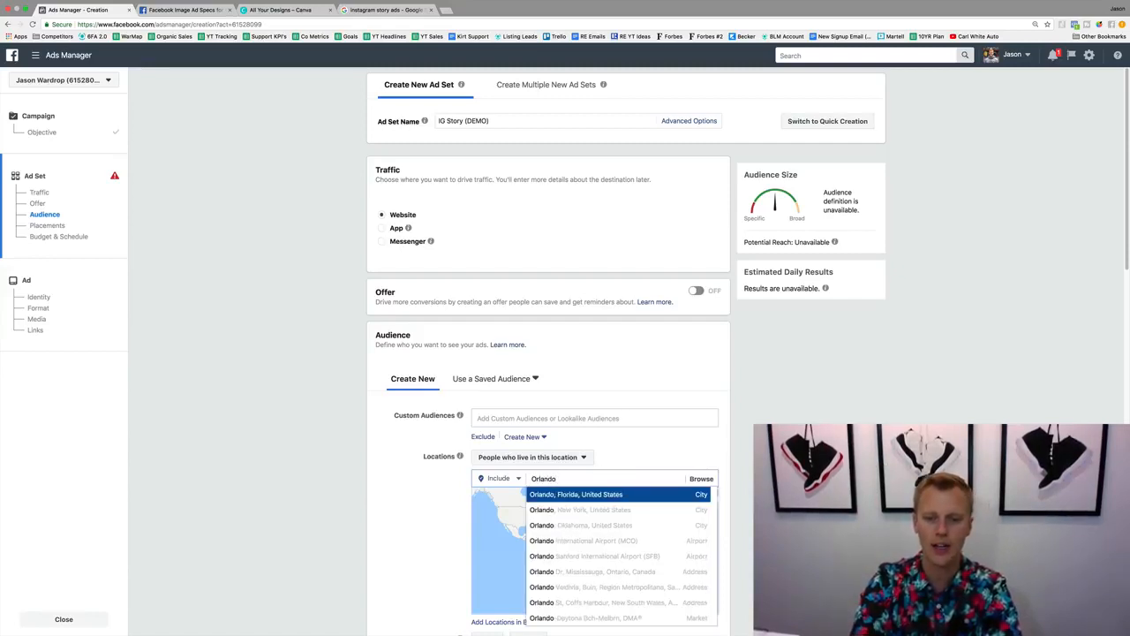
text(ndo)
key(Return)
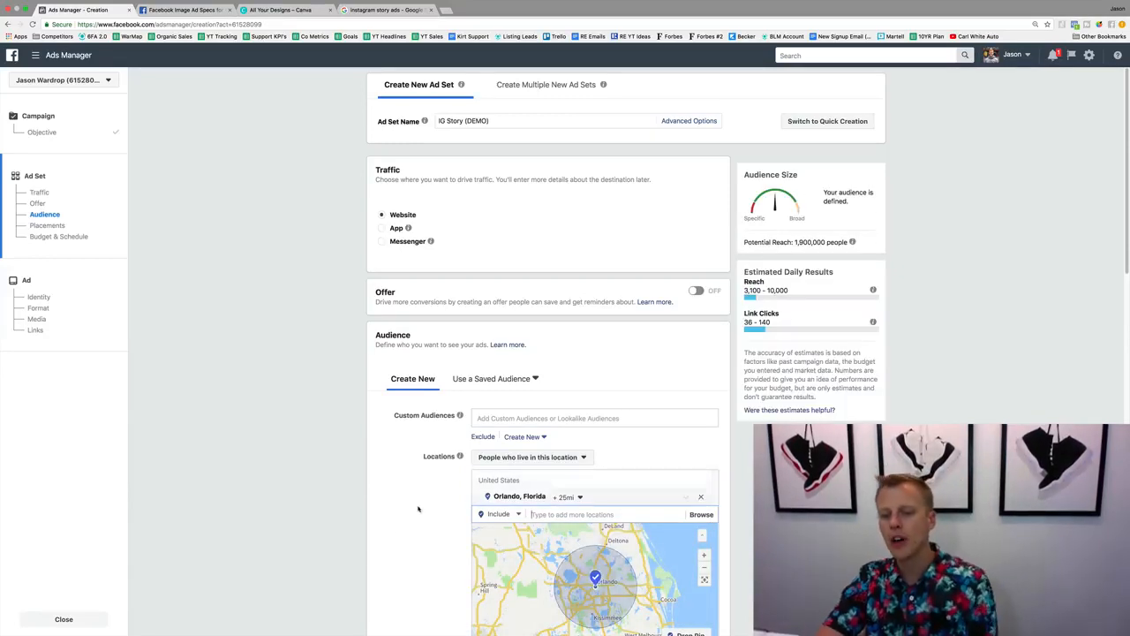
Try a 10-mile radius around Orlando, and then the current city only option.
scroll(365, 546, down, 3)
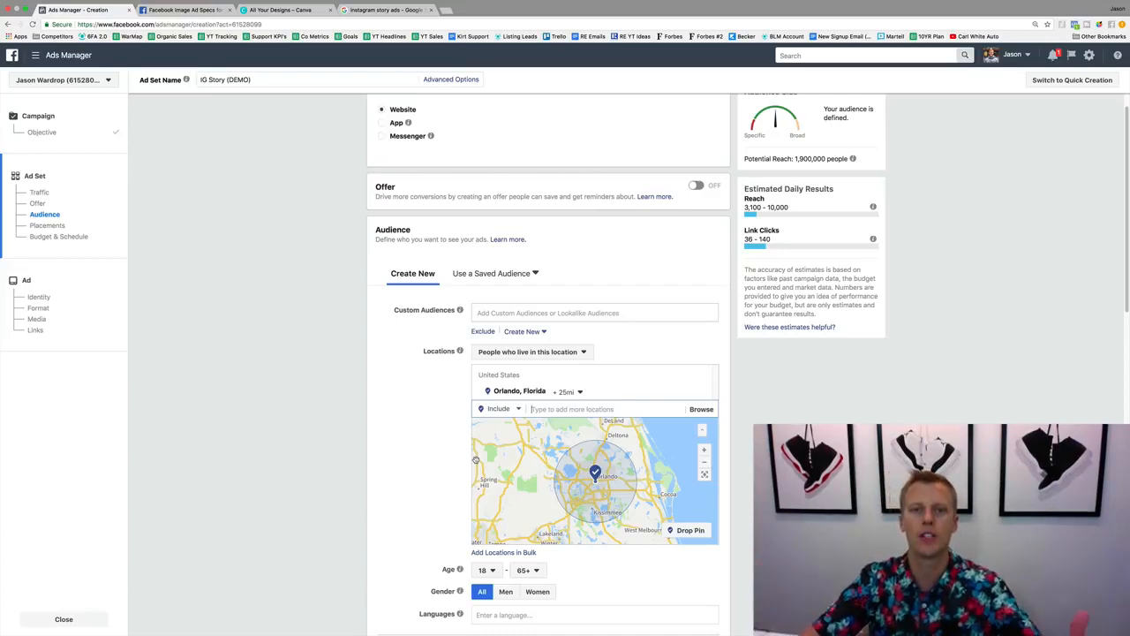
click(578, 391)
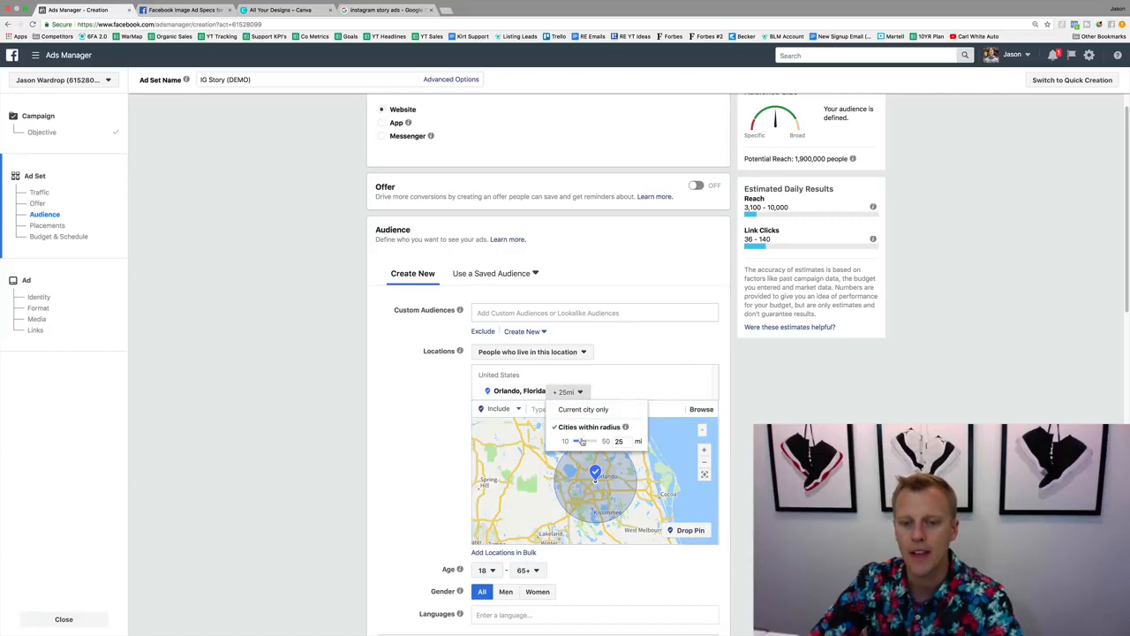
drag(581, 442, 562, 441)
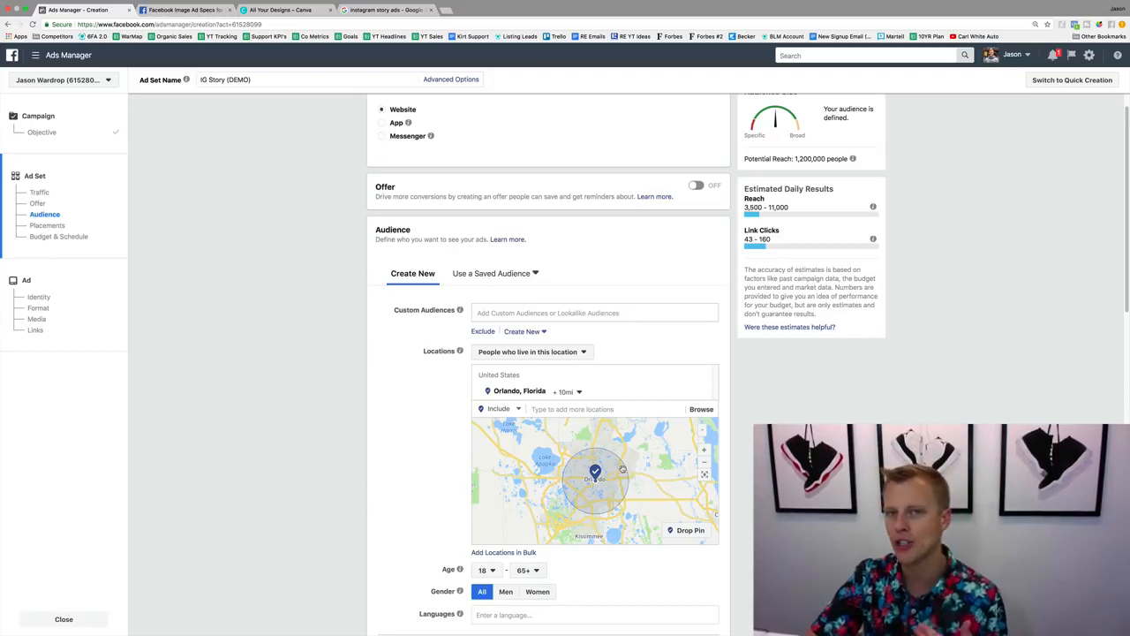
click(579, 392)
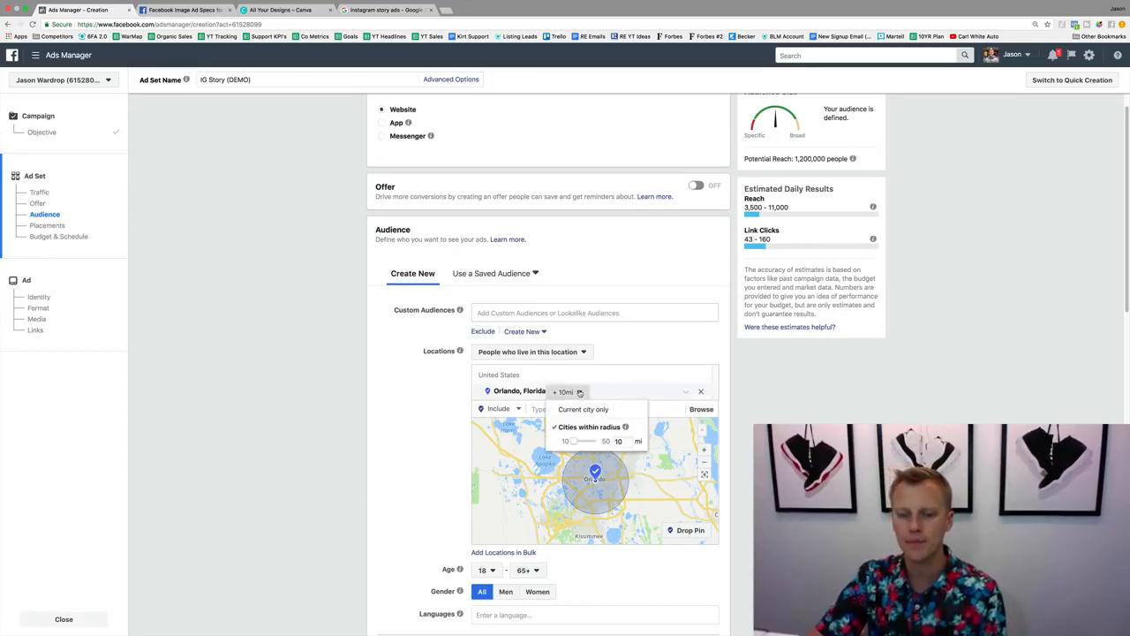
click(580, 410)
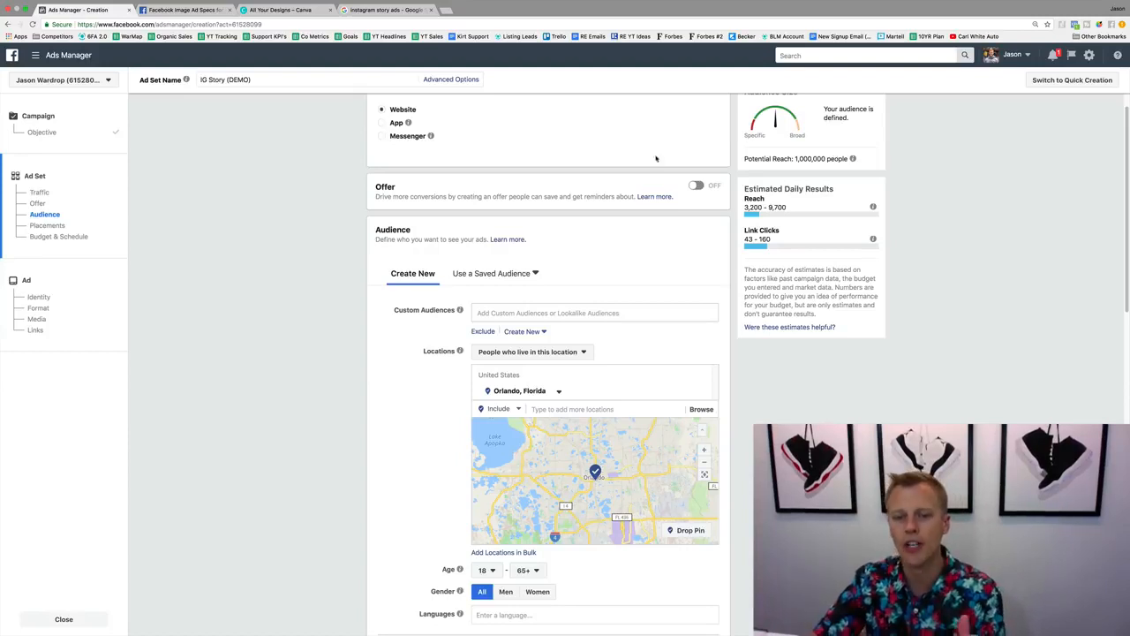
Target cities within a 15-mile radius of Orlando and check the updated potential reach.
click(558, 391)
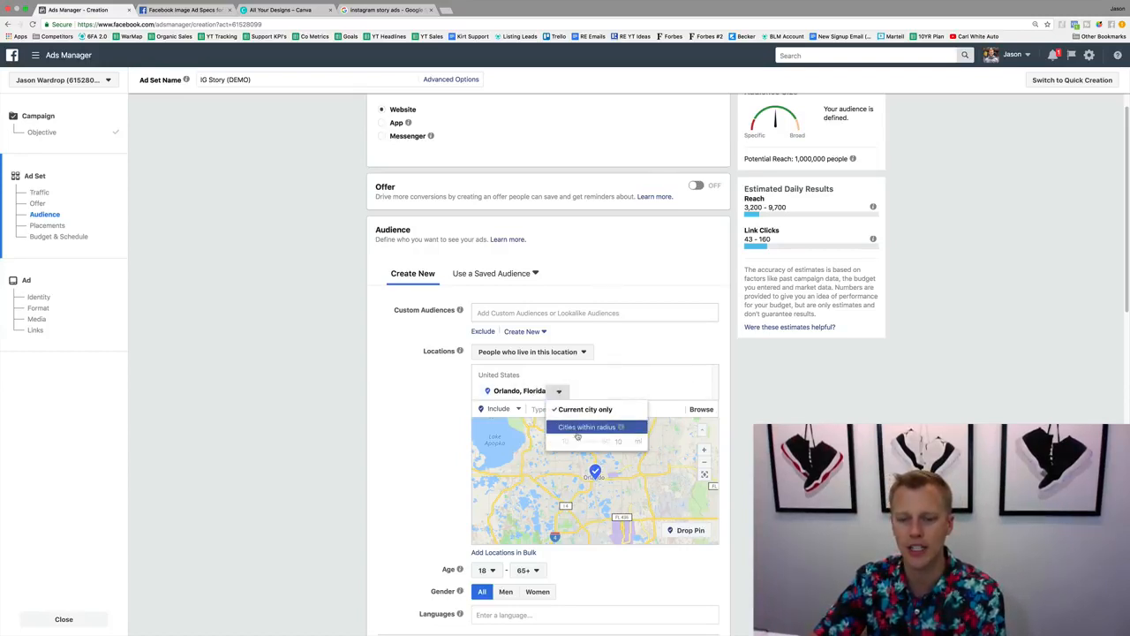
click(579, 427)
click(574, 392)
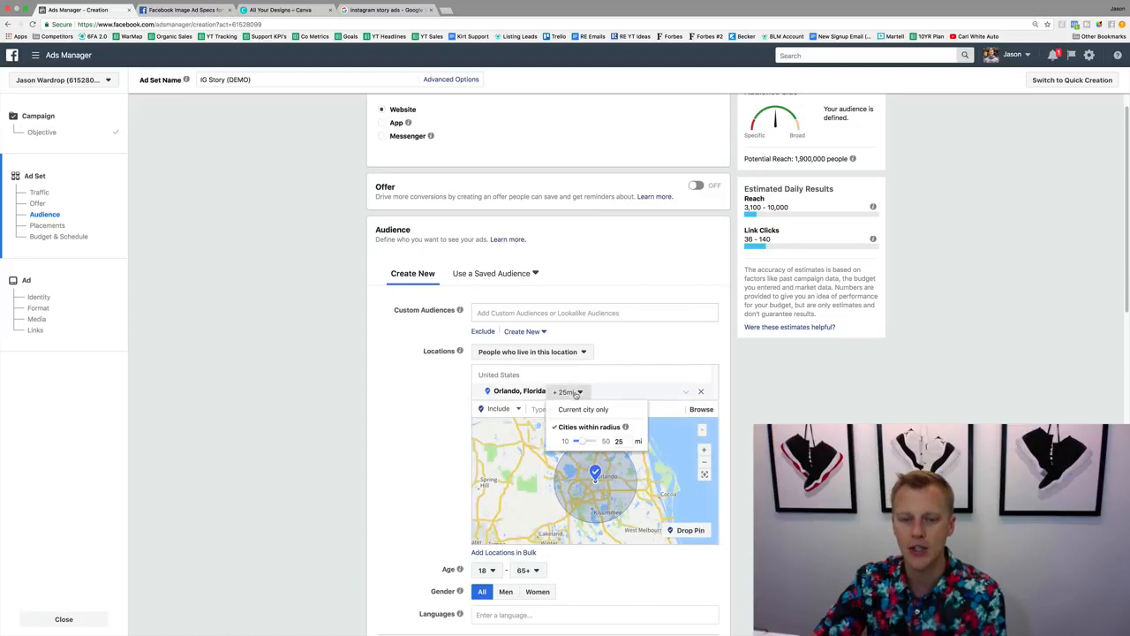
drag(581, 443, 577, 443)
mouse_move(834, 151)
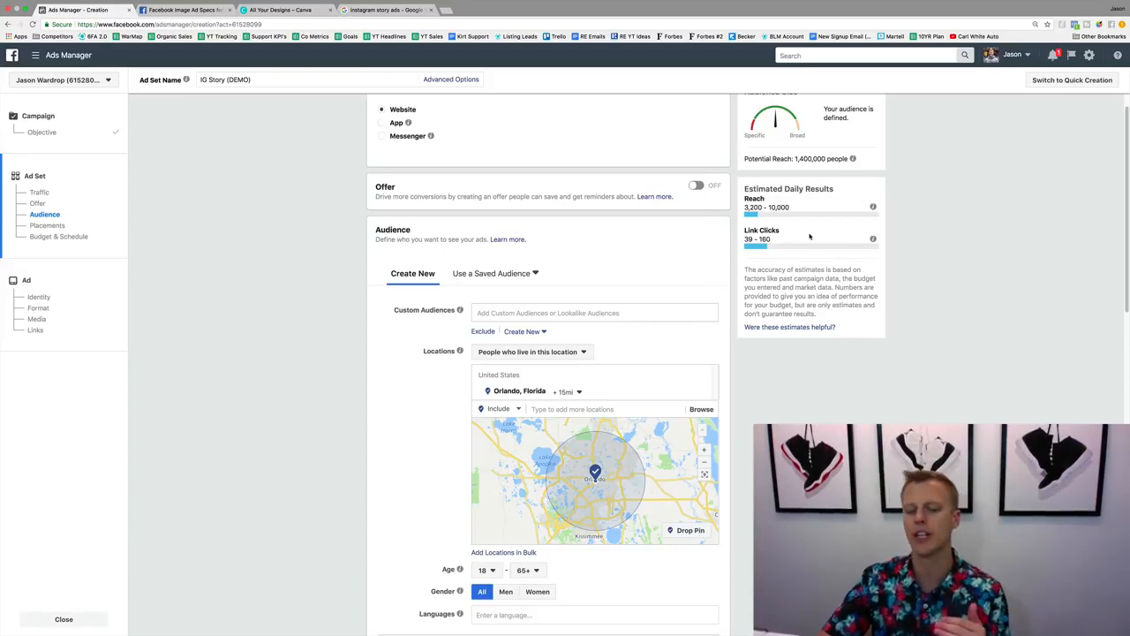
scroll(412, 407, down, 3)
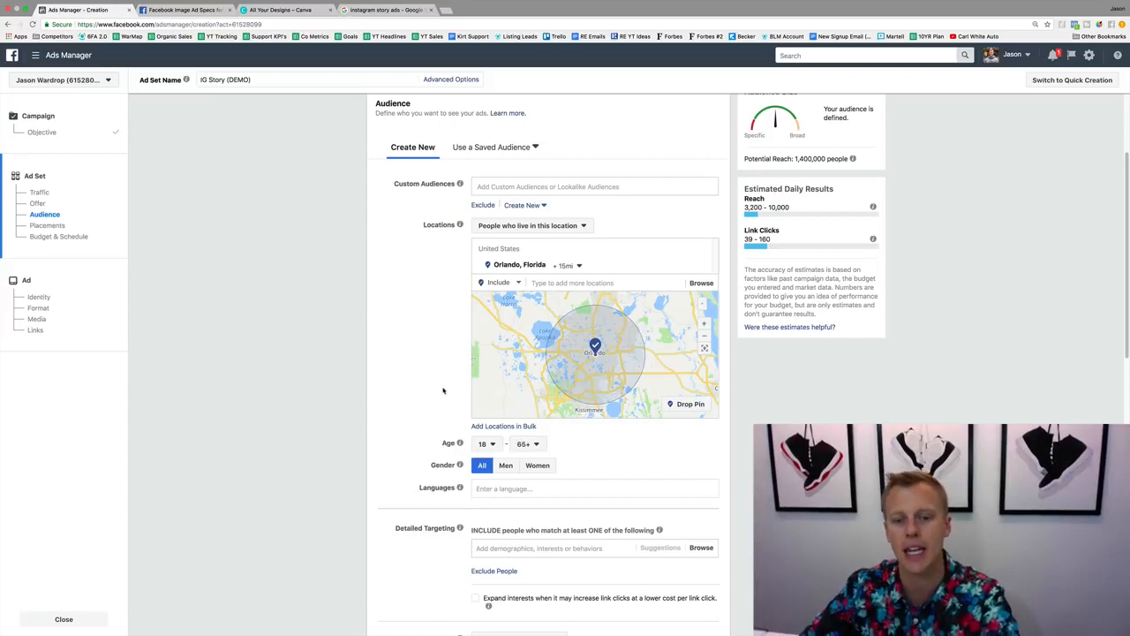
Add Basketball as an included interest in the audience's detailed targeting.
scroll(441, 390, down, 2)
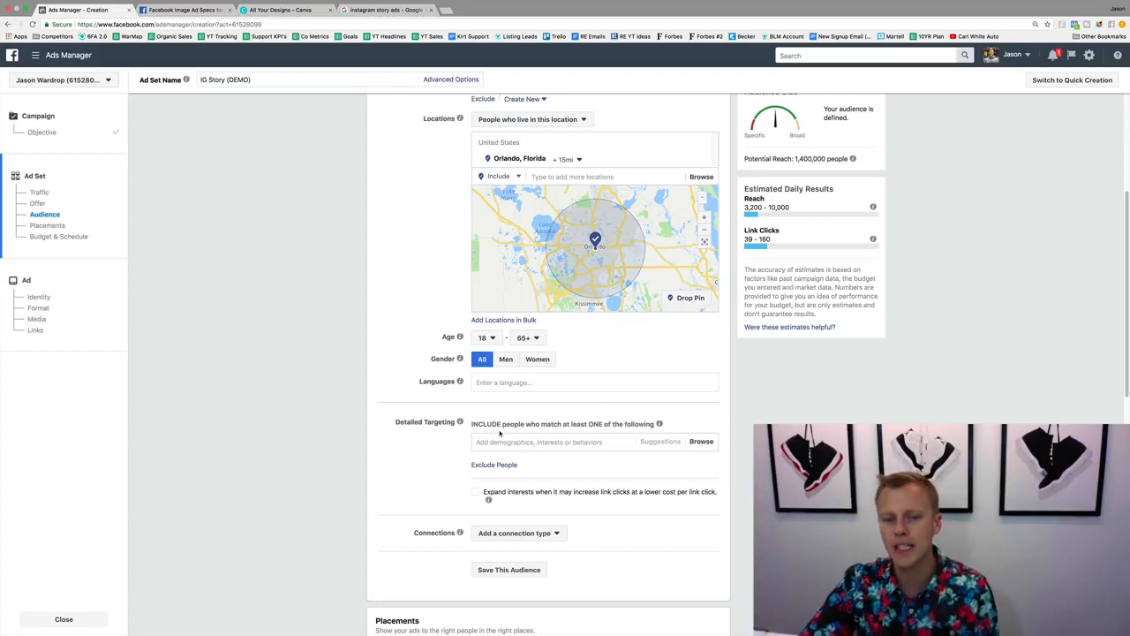
drag(454, 422, 395, 422)
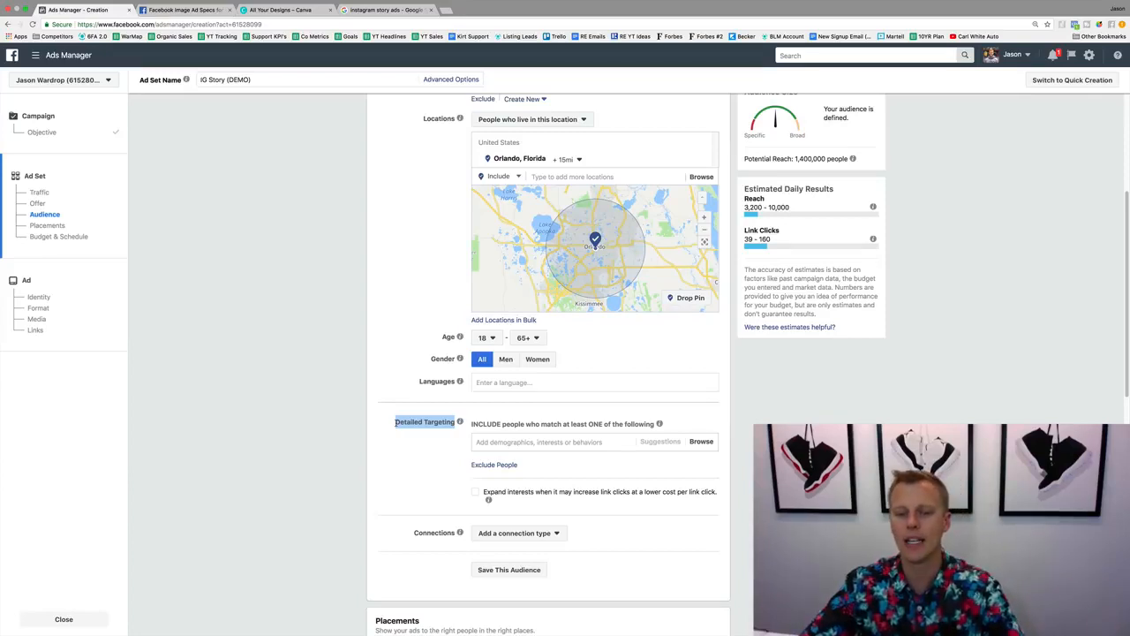
click(515, 444)
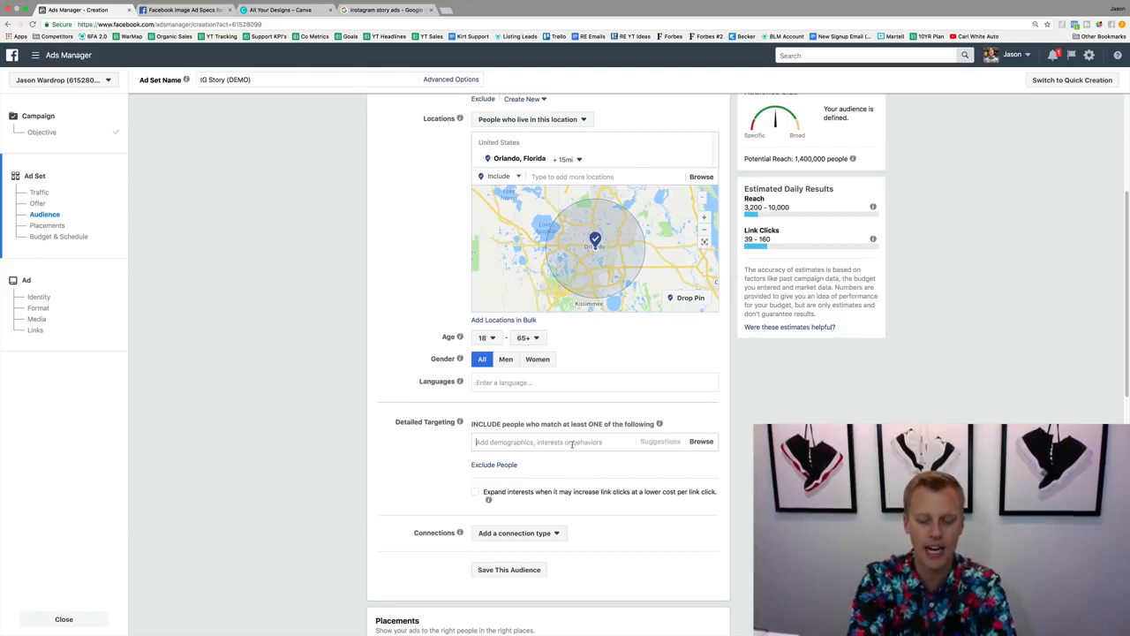
text(Basketball)
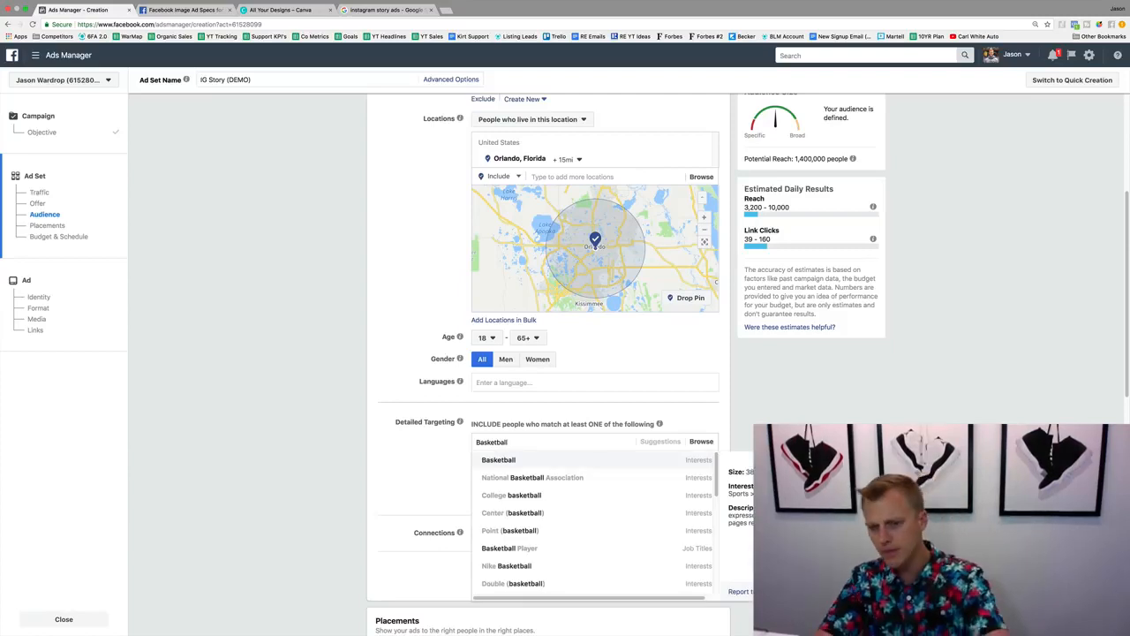
click(538, 460)
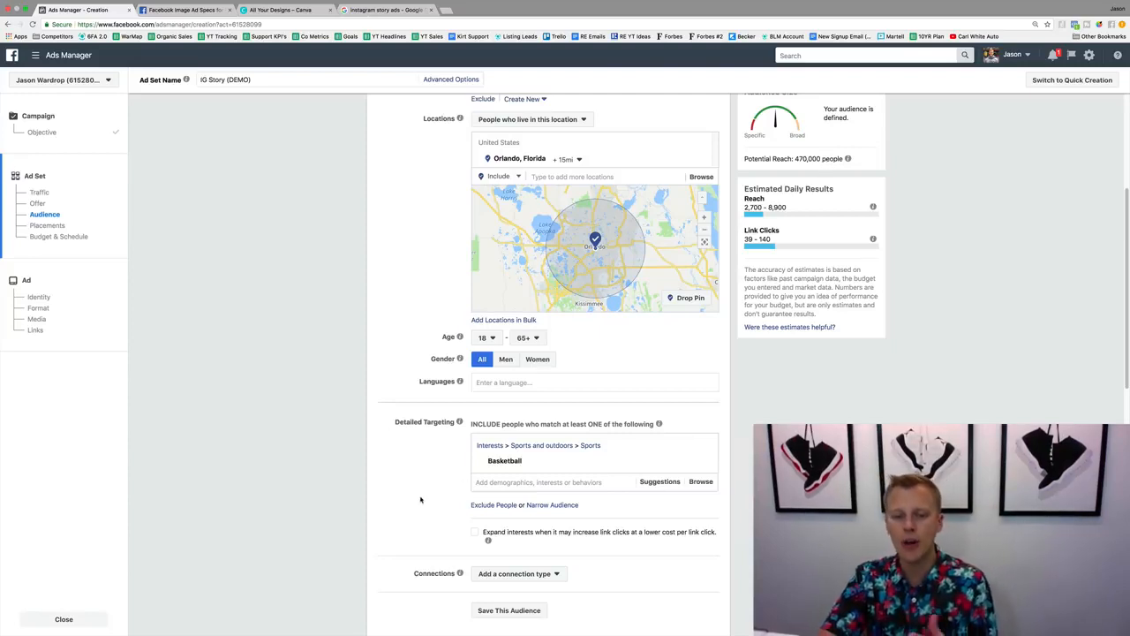
Exclude people interested in Baseball from the detailed targeting.
click(494, 504)
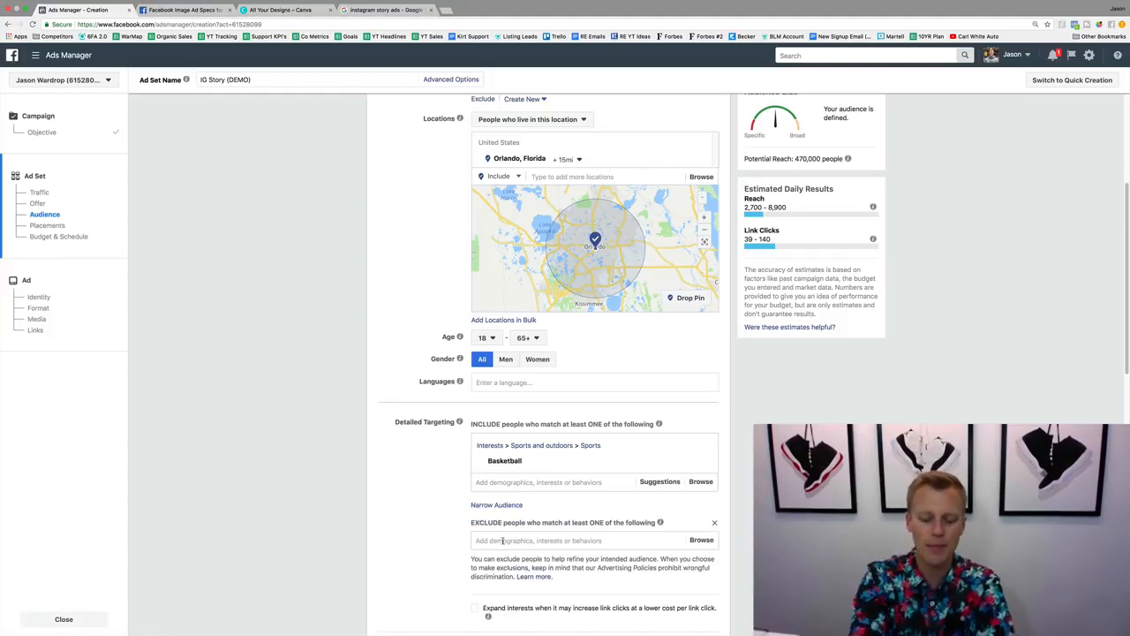
click(503, 541)
text(baseball)
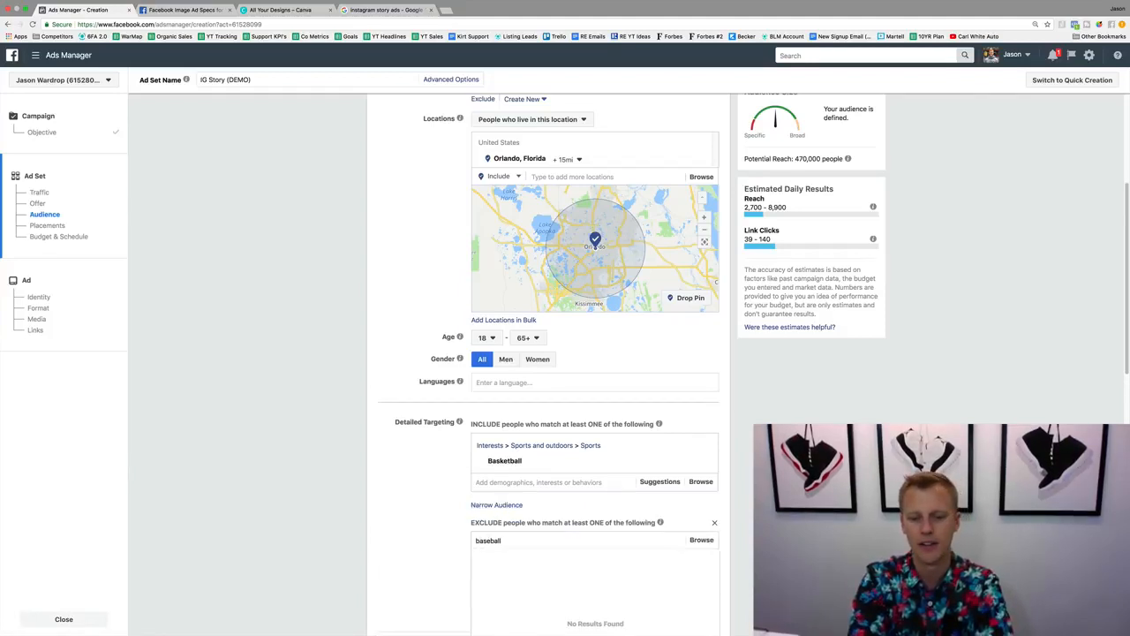
key(Return)
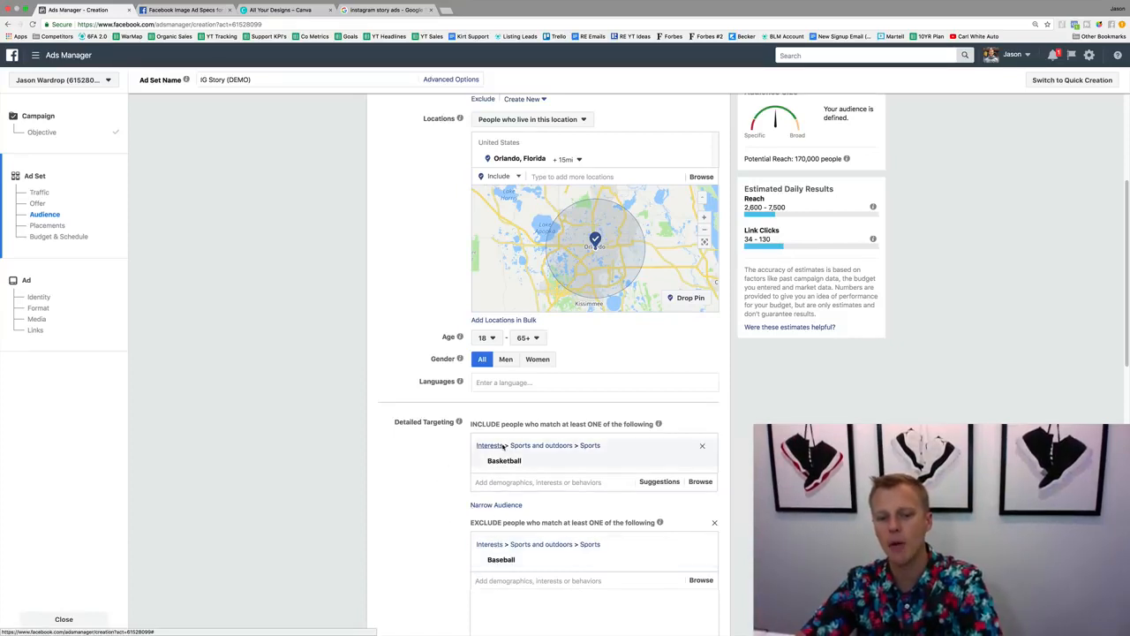
Narrow the audience to people who must also match the Football interest.
click(497, 505)
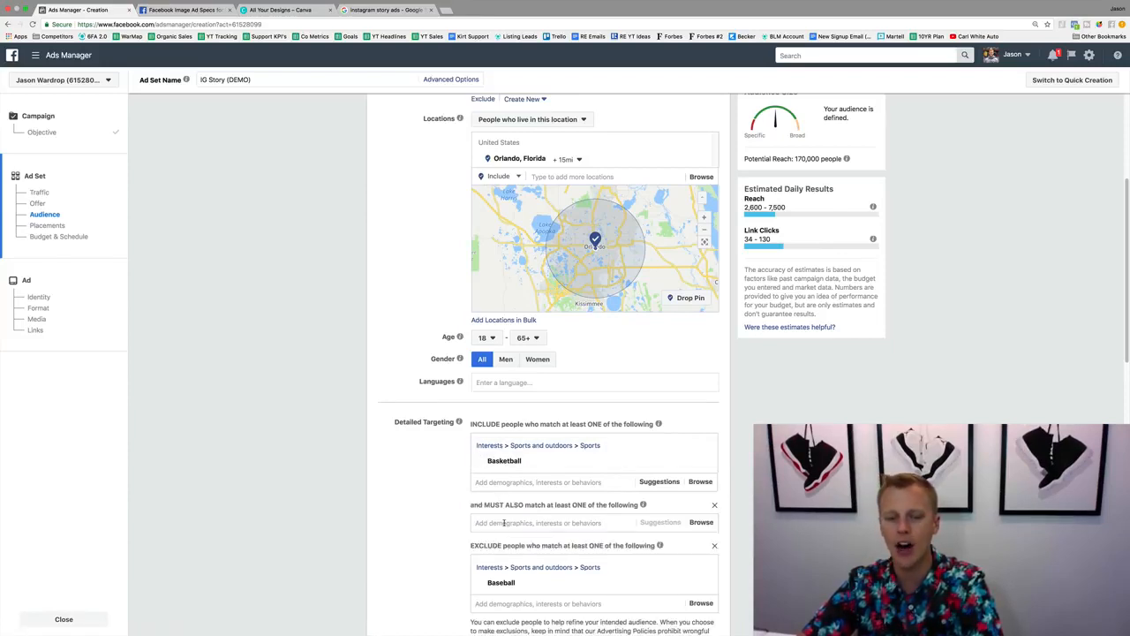
click(503, 523)
text(fo)
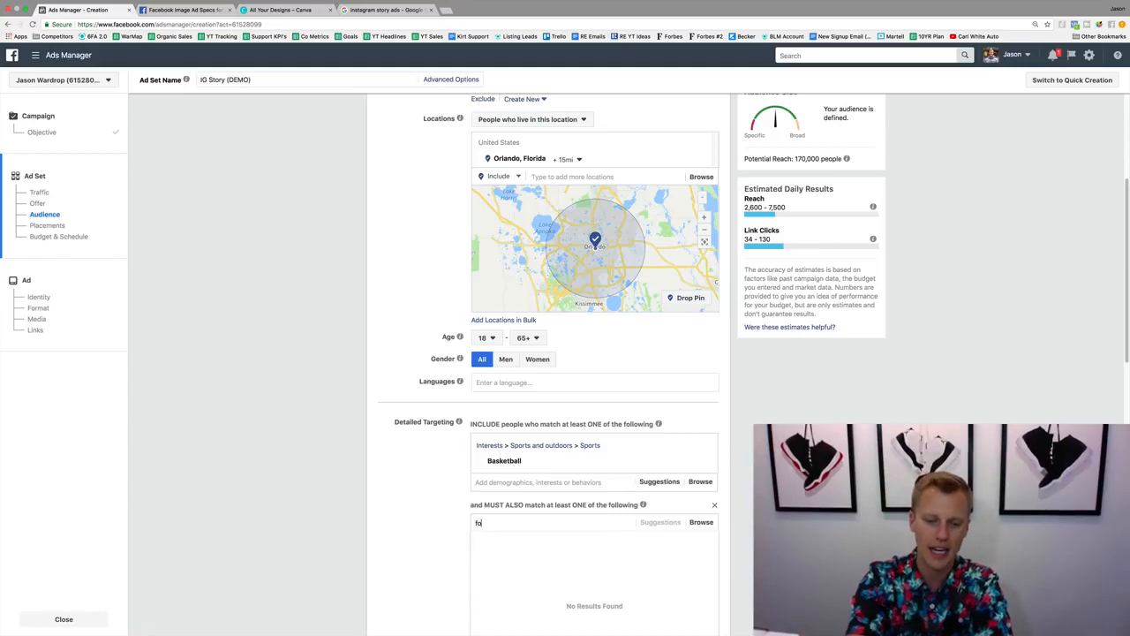
text(otball)
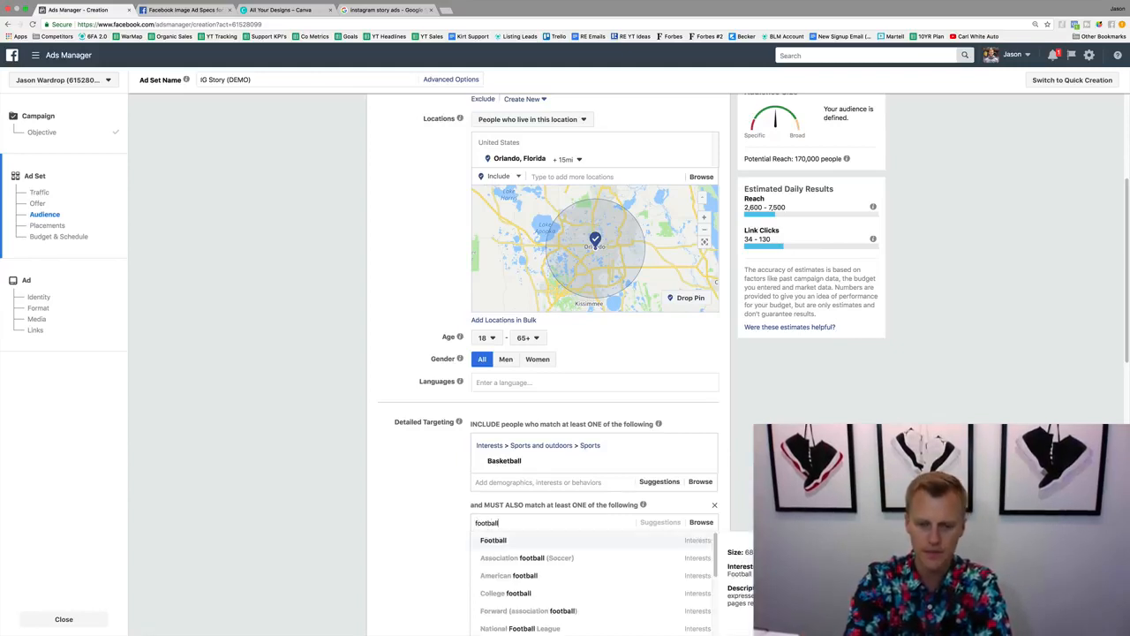
click(513, 541)
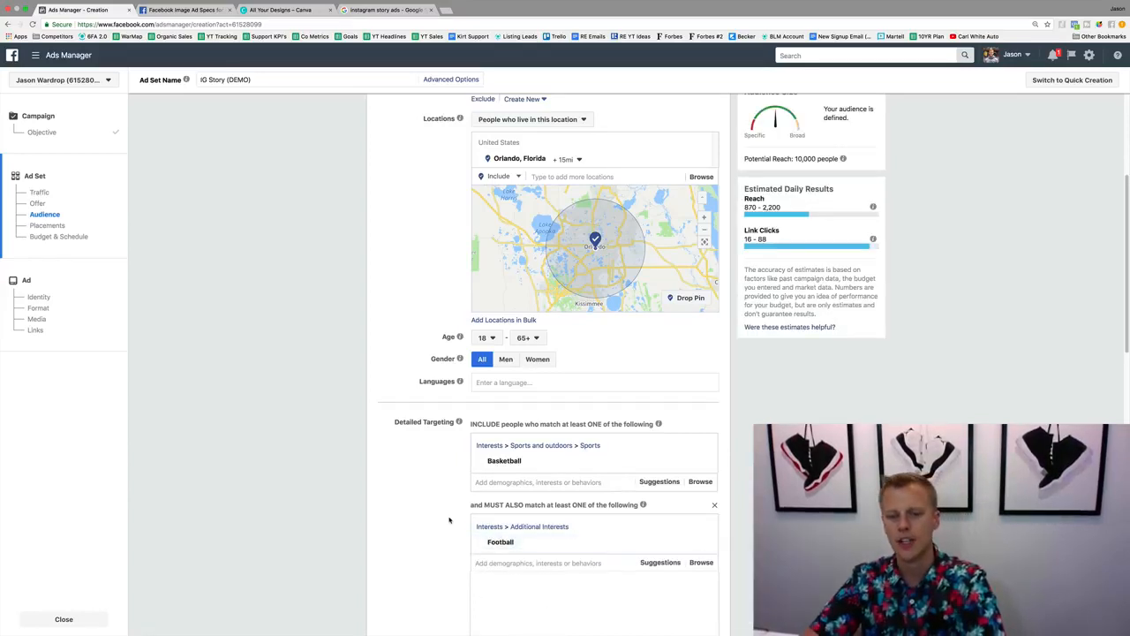
Remove the Basketball, Football and Baseball interests along with the narrowing and exclusion conditions from detailed targeting.
scroll(524, 534, down, 2)
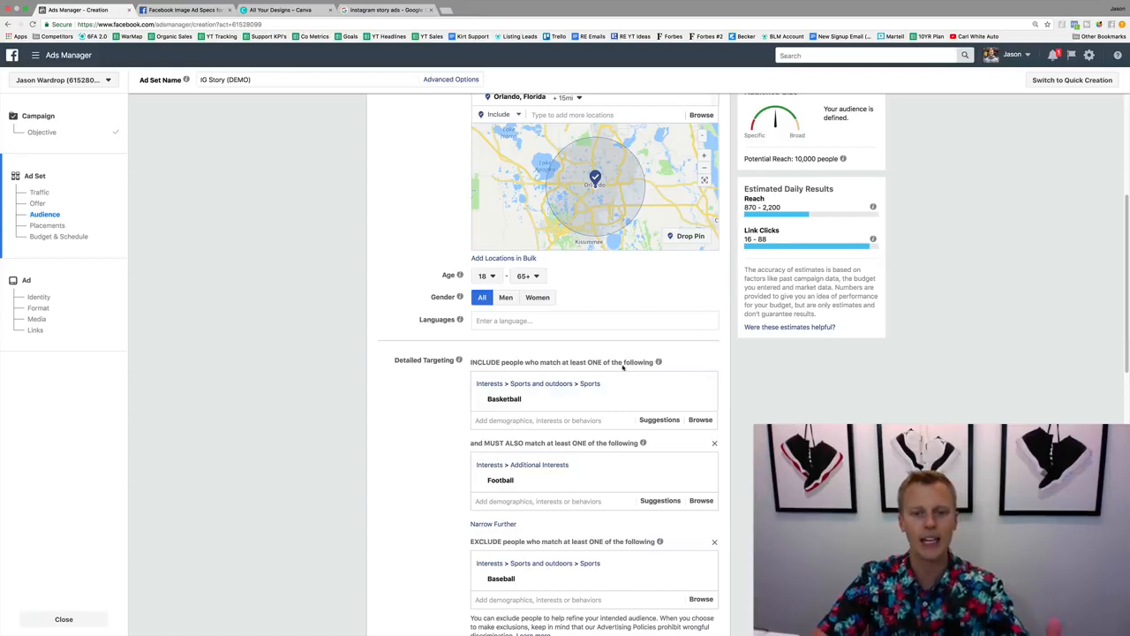
mouse_move(554, 399)
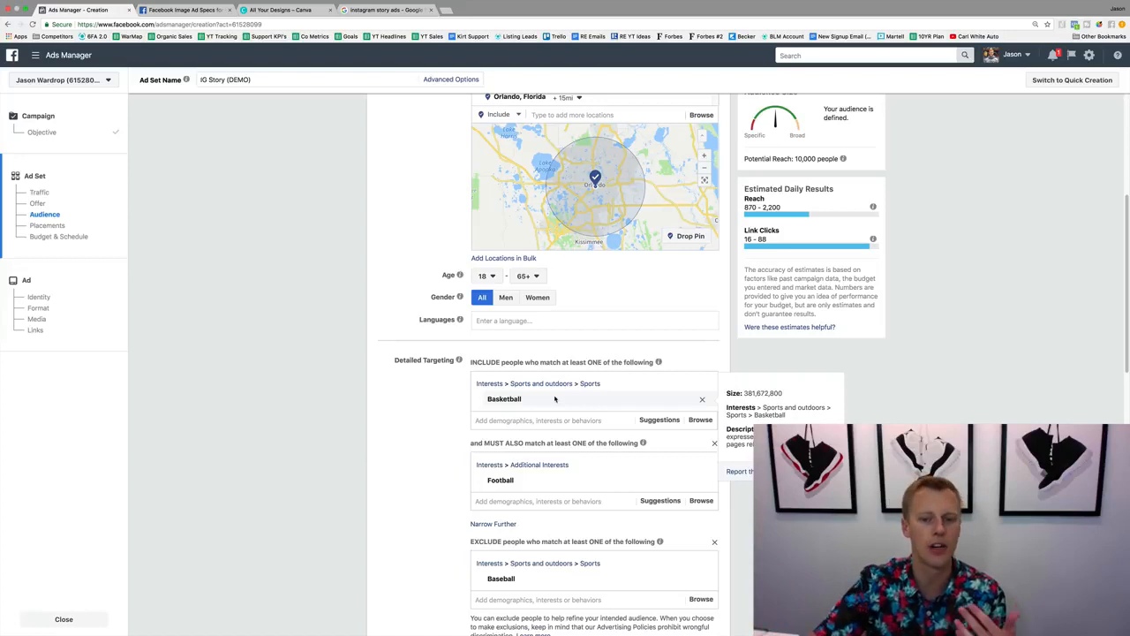
click(701, 399)
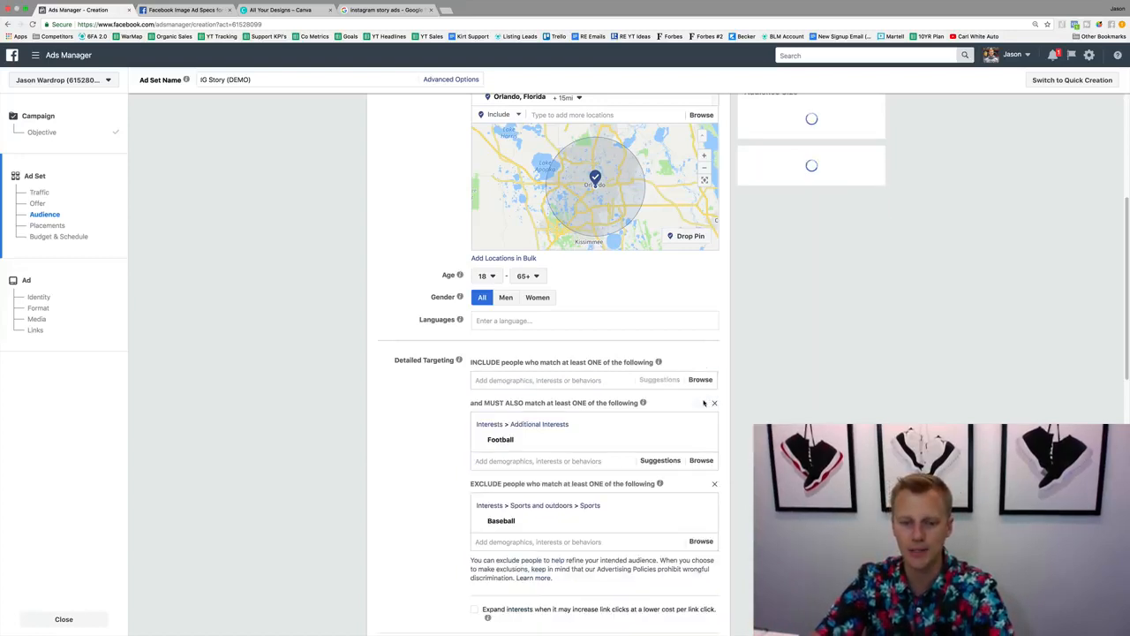
click(704, 444)
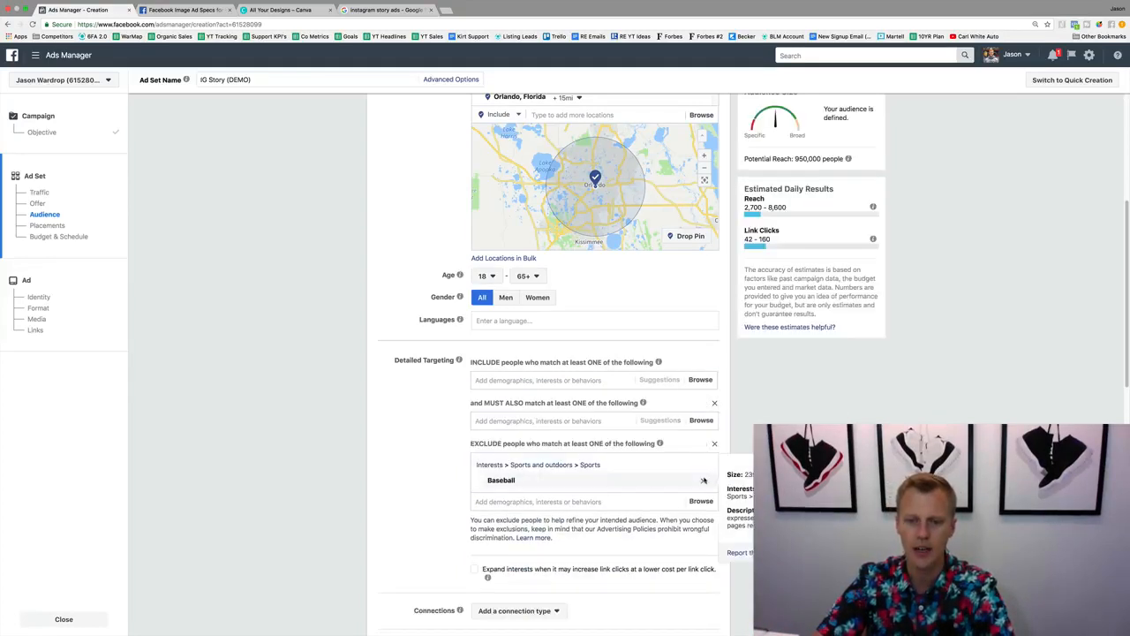
click(714, 443)
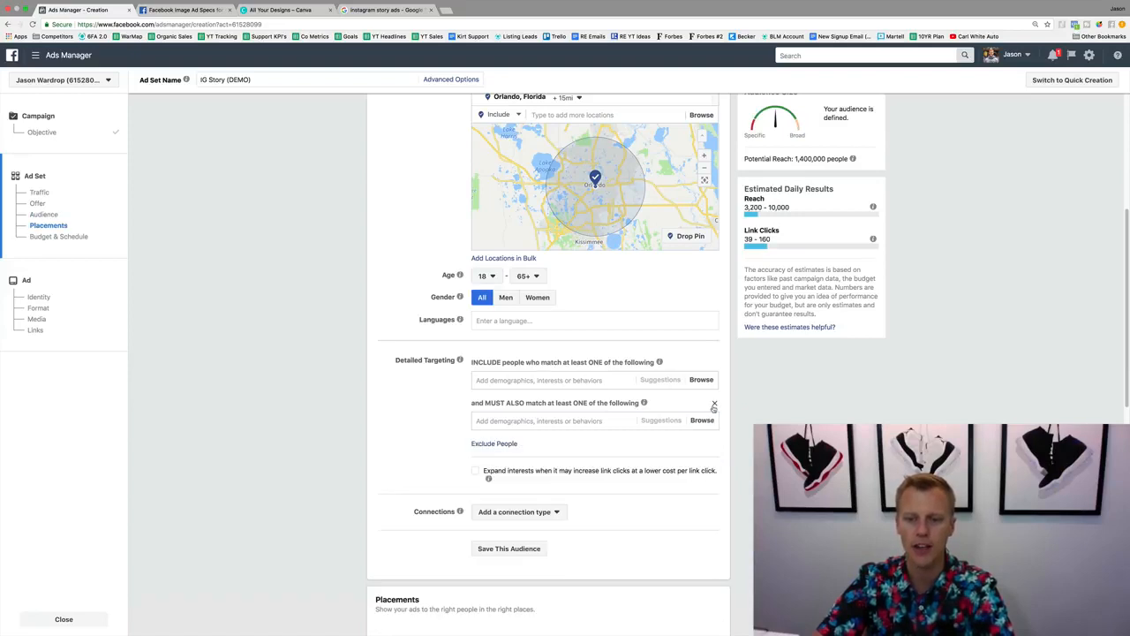
click(715, 404)
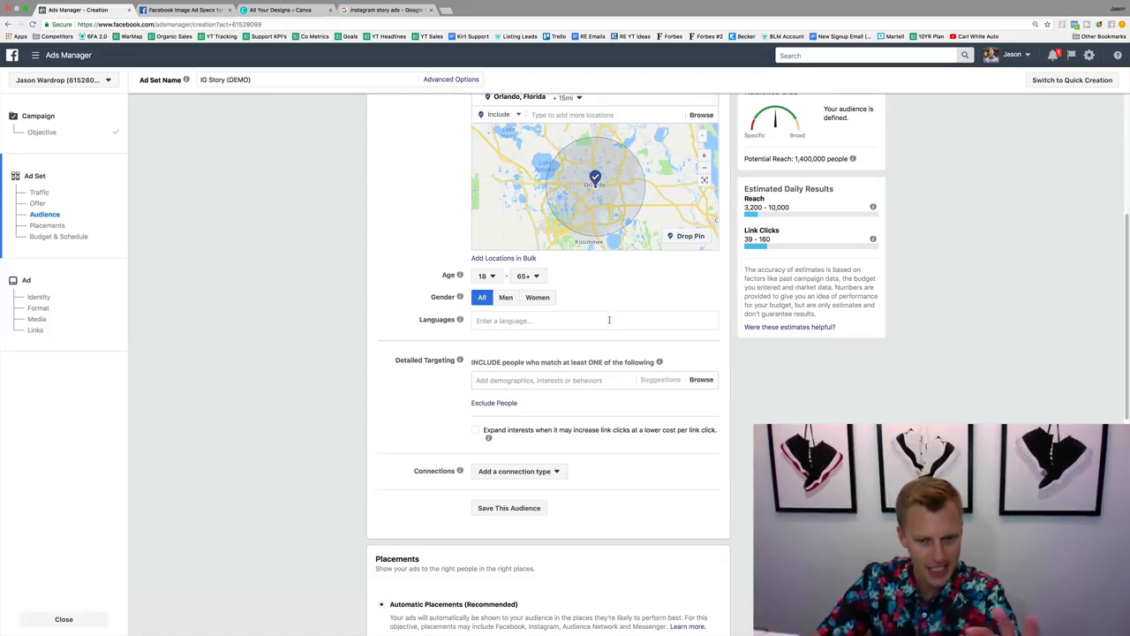
Exclude people with the Real estate broker and Real Estate Agent Directory interests from the audience.
click(499, 403)
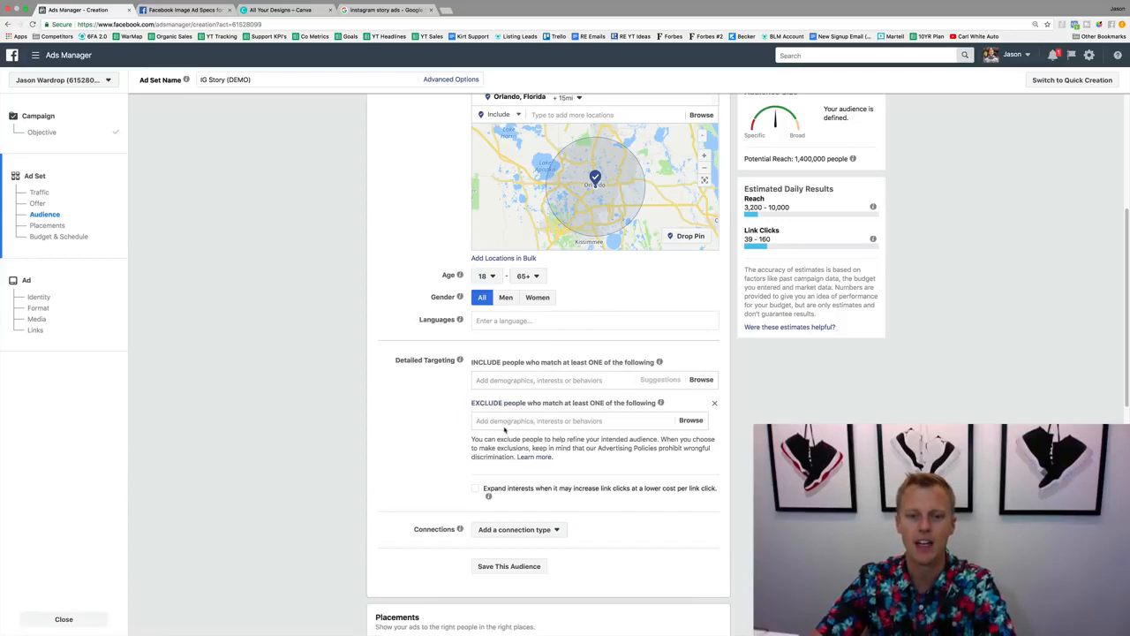
click(504, 421)
text(real)
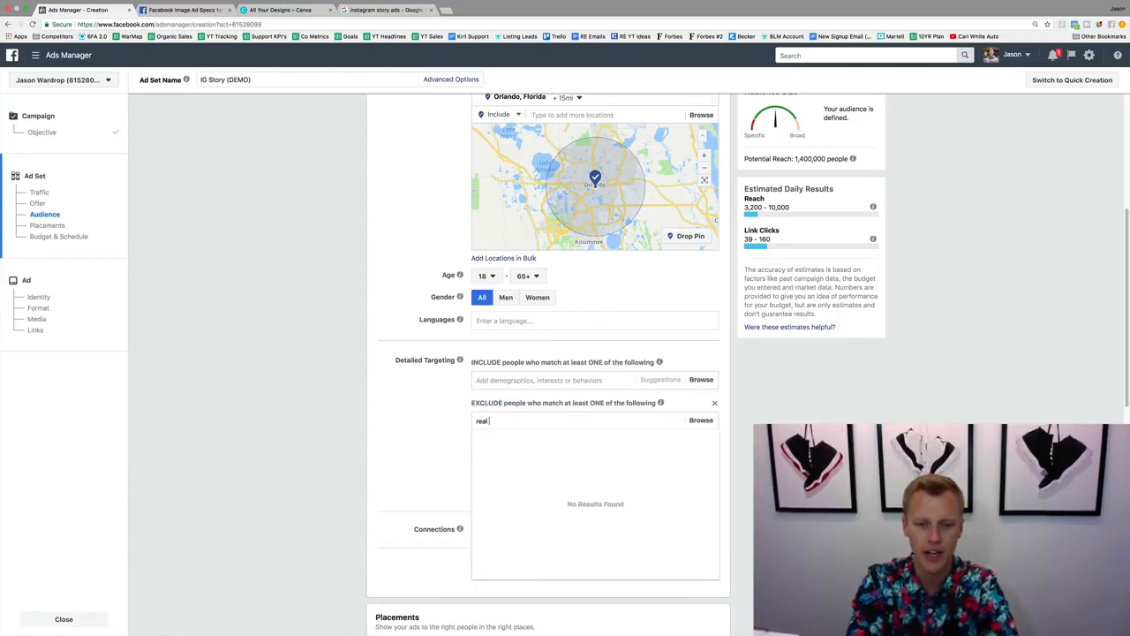
text( estate agent)
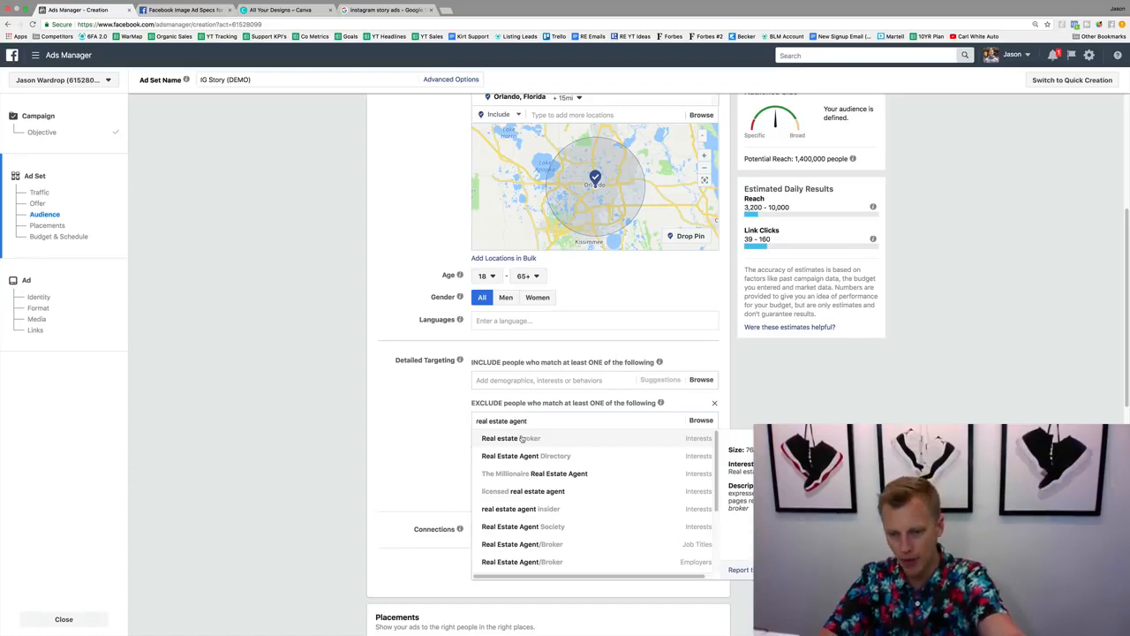
click(526, 439)
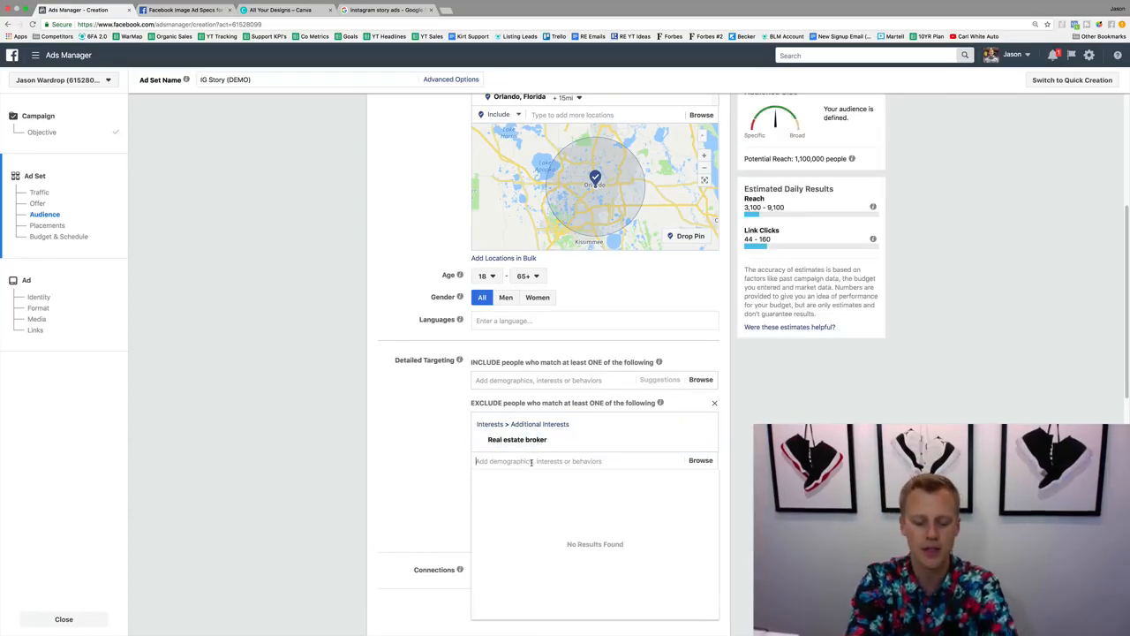
click(531, 461)
text(real estate agent)
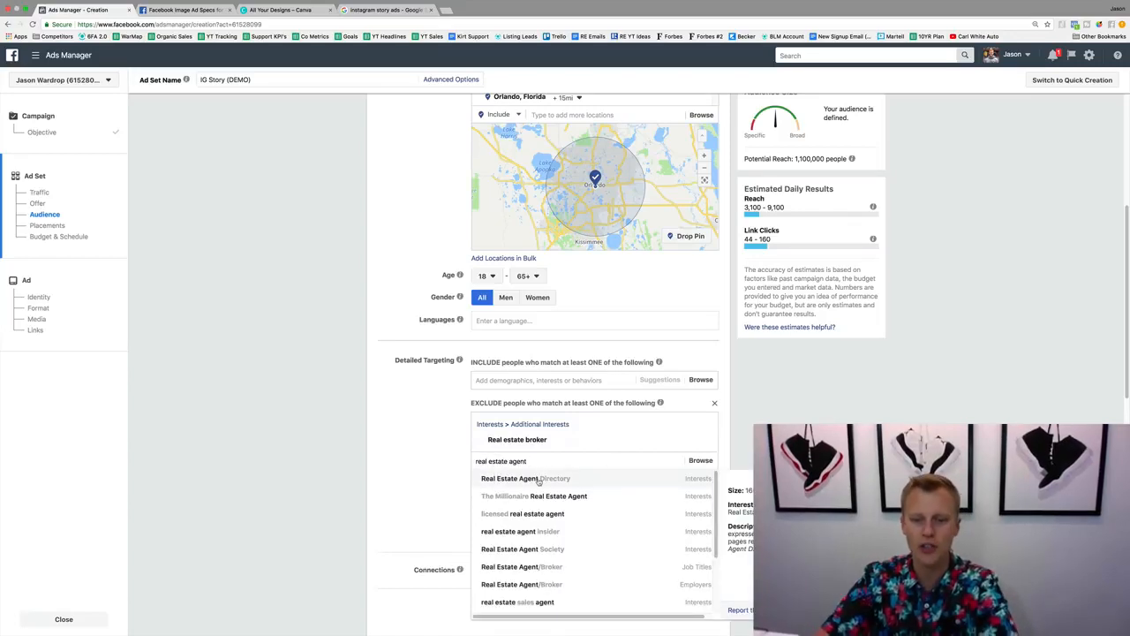
click(538, 479)
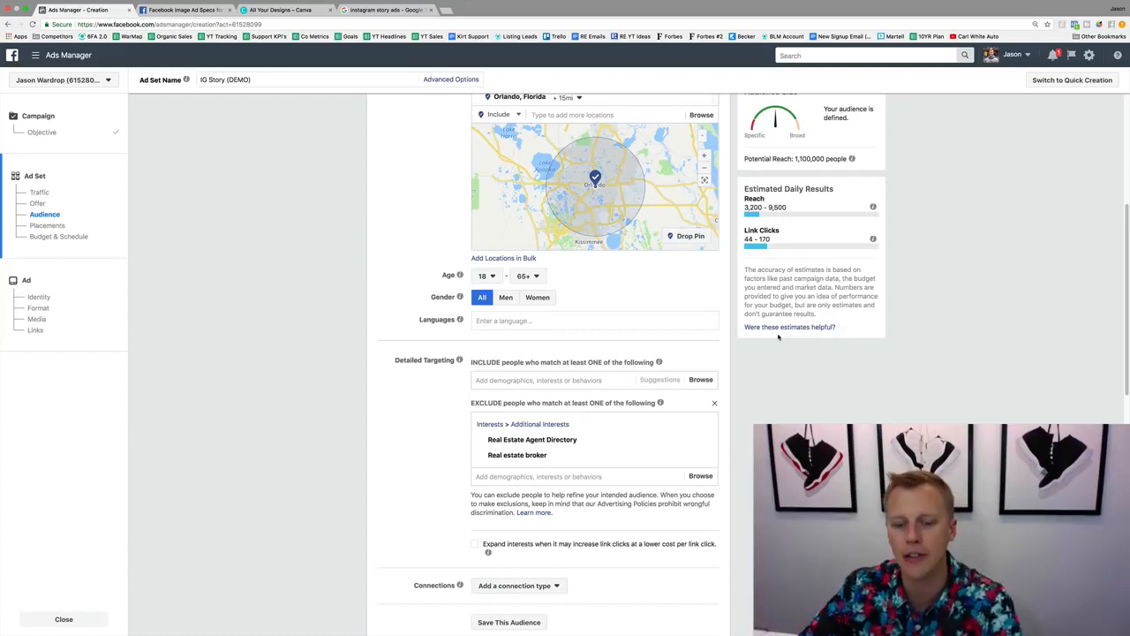
Review the ad set's placement options and check the maximum video duration on the Instagram Stories ad specs page.
scroll(400, 410, down, 4)
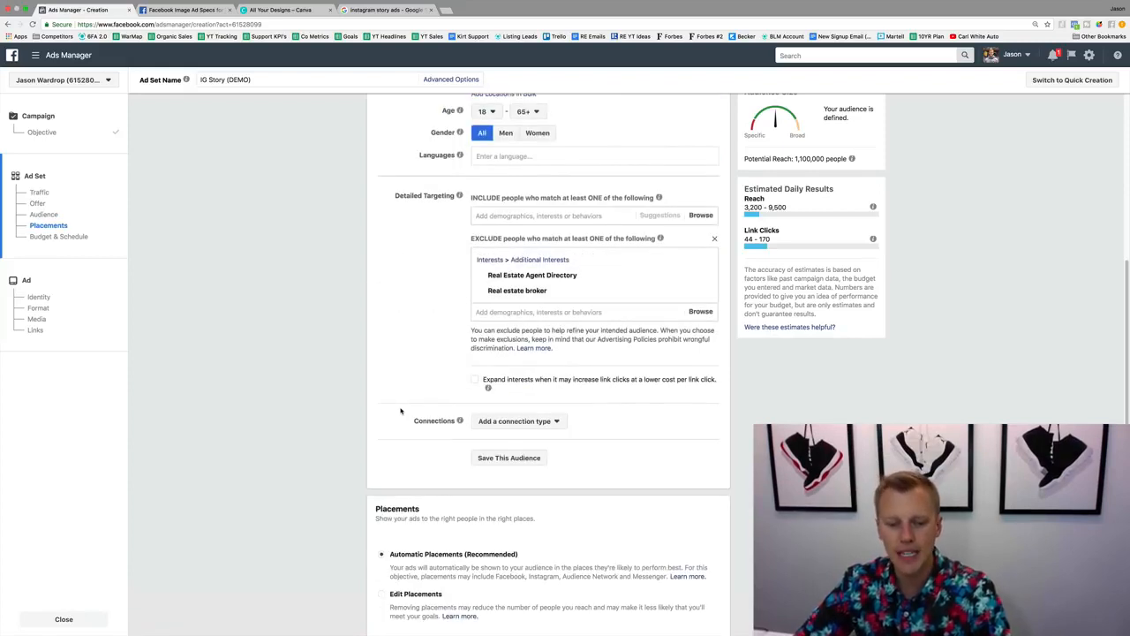
scroll(400, 410, down, 3)
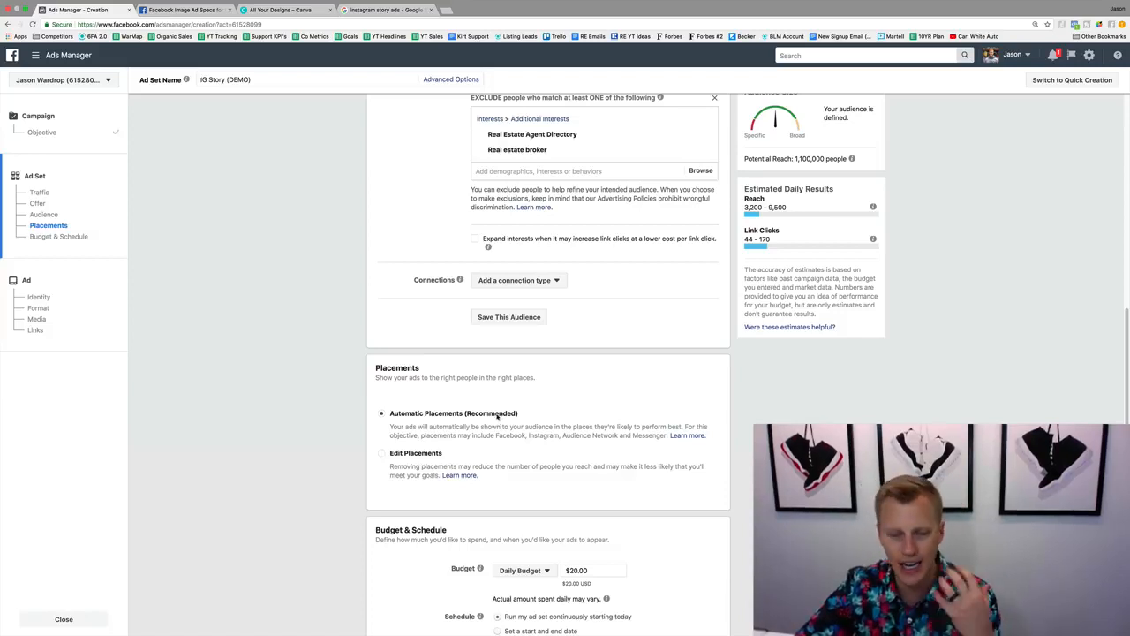
click(223, 9)
scroll(284, 382, down, 5)
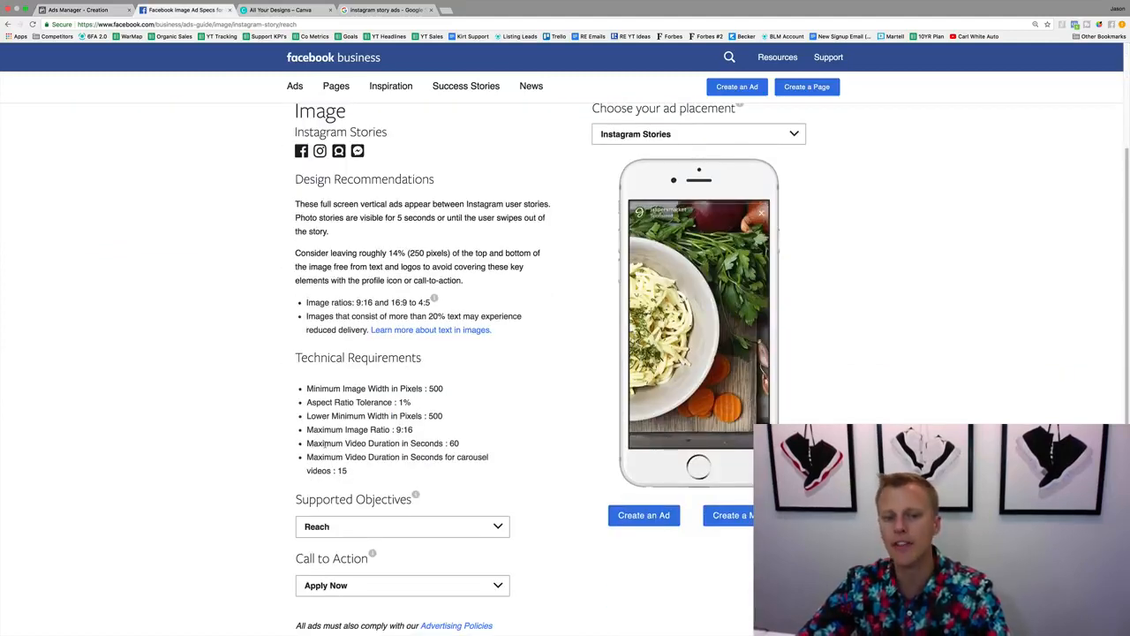
double_click(453, 443)
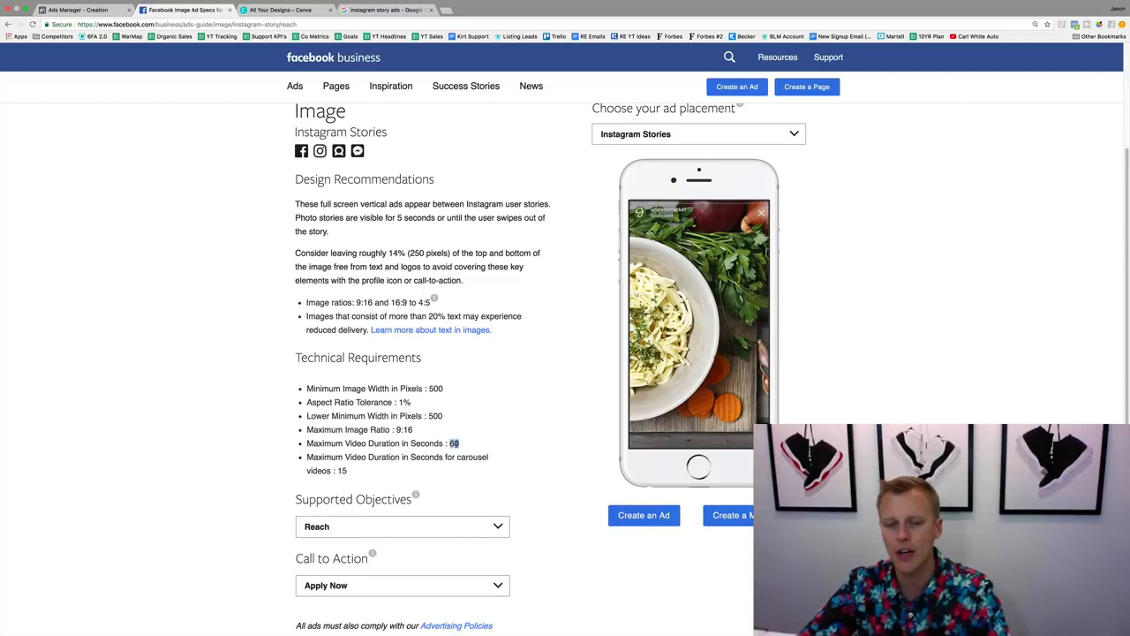
click(456, 443)
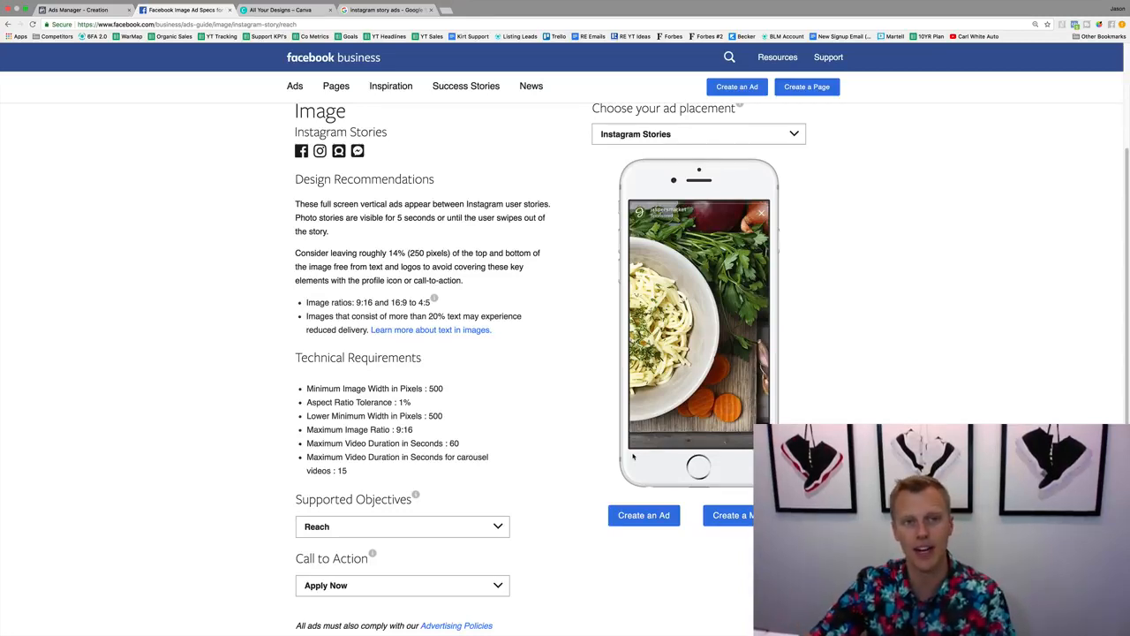
Return to Ads Manager, choose to edit placements manually, and deselect the Facebook, Audience Network and Messenger platforms.
click(77, 10)
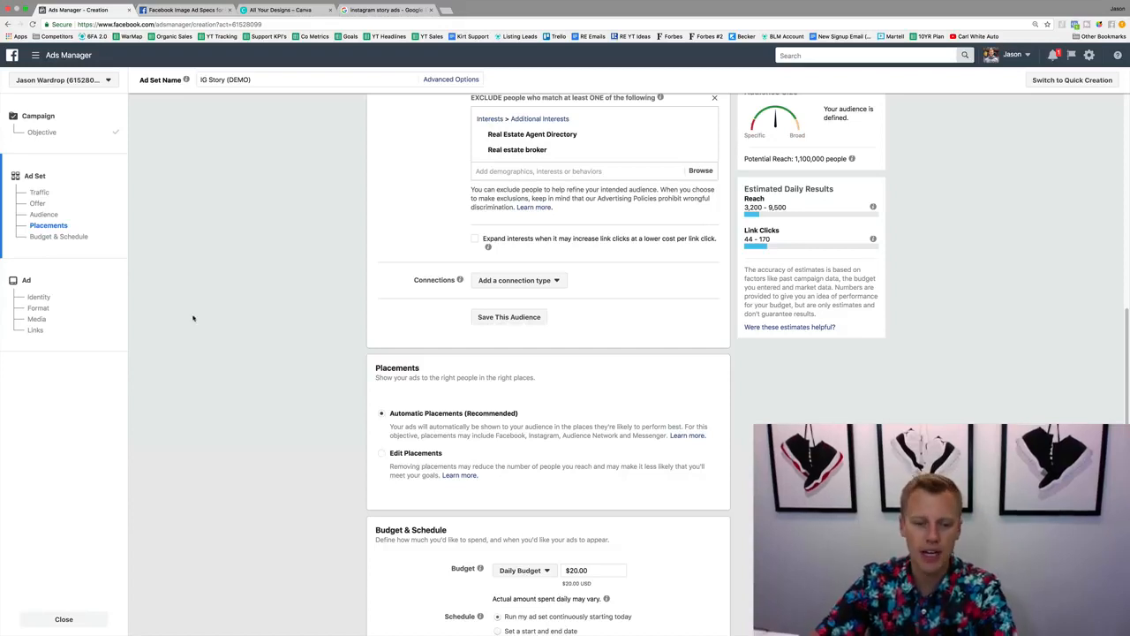
click(382, 452)
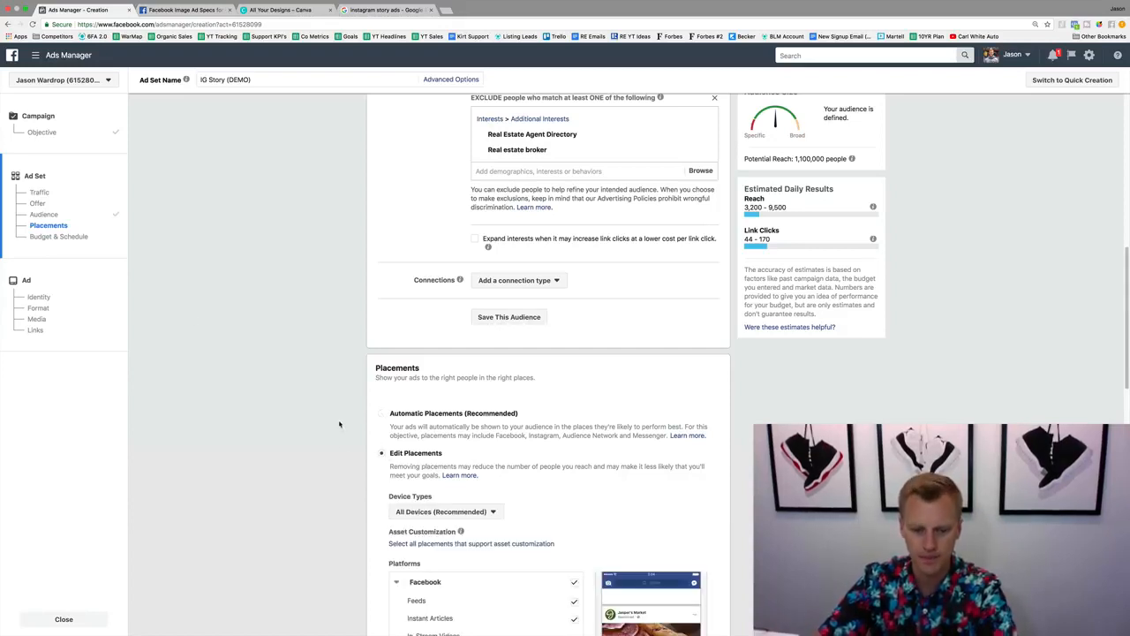
scroll(340, 422, down, 2)
scroll(335, 421, down, 2)
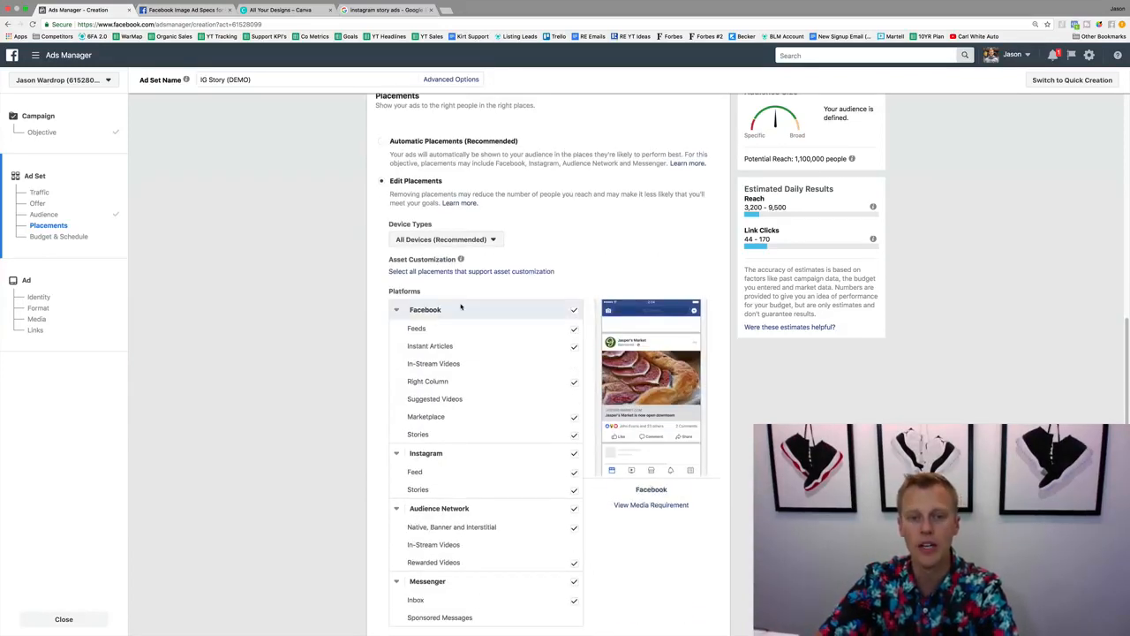
click(574, 310)
scroll(348, 369, down, 2)
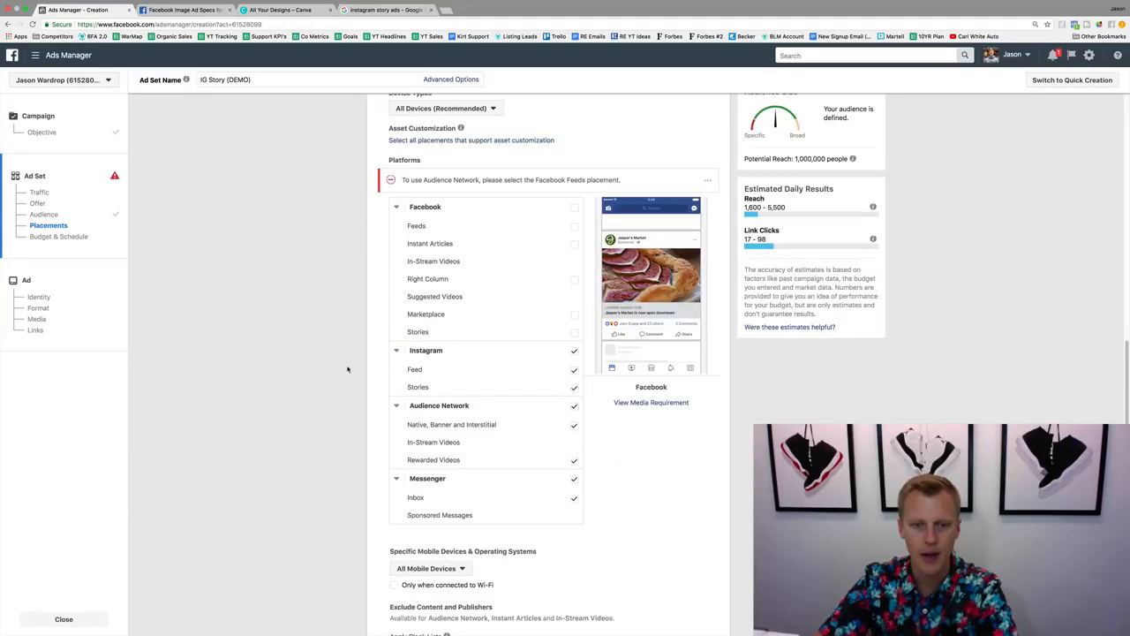
click(574, 405)
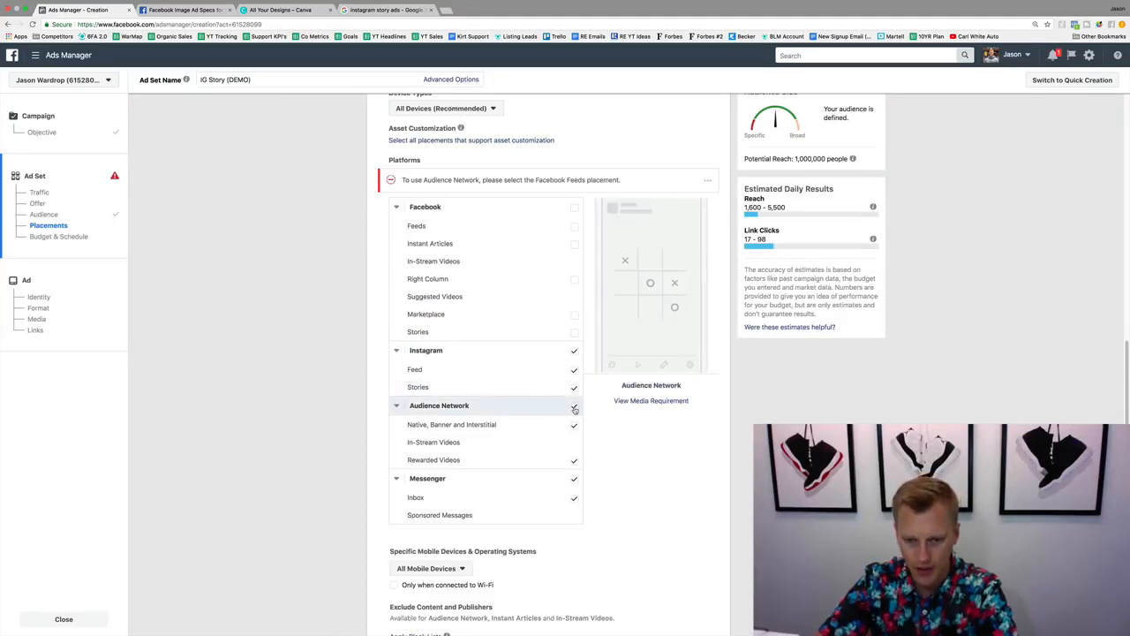
click(574, 478)
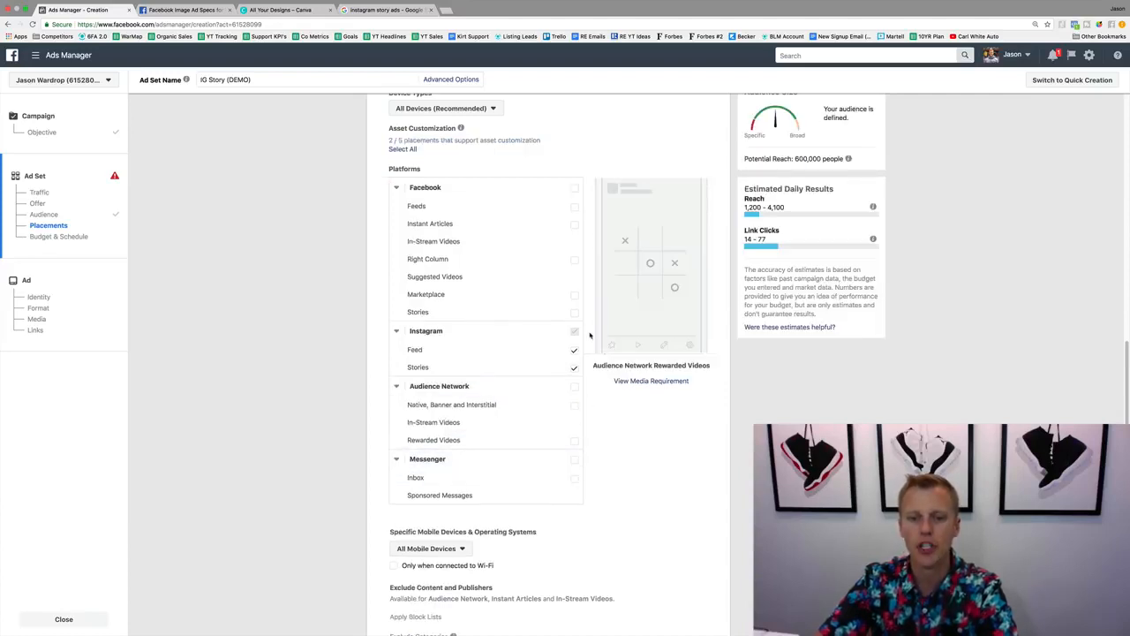
Deselect the Instagram Feed placement, keep only Instagram Stories, and open the media requirements in a new browser tab.
click(573, 350)
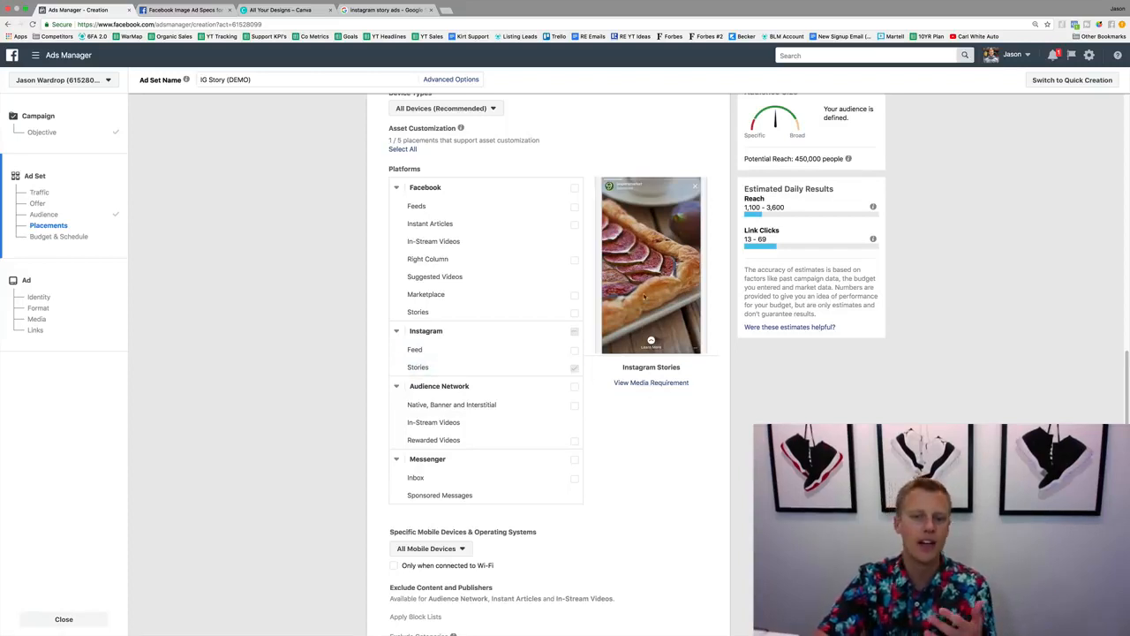
right_click(649, 385)
click(684, 392)
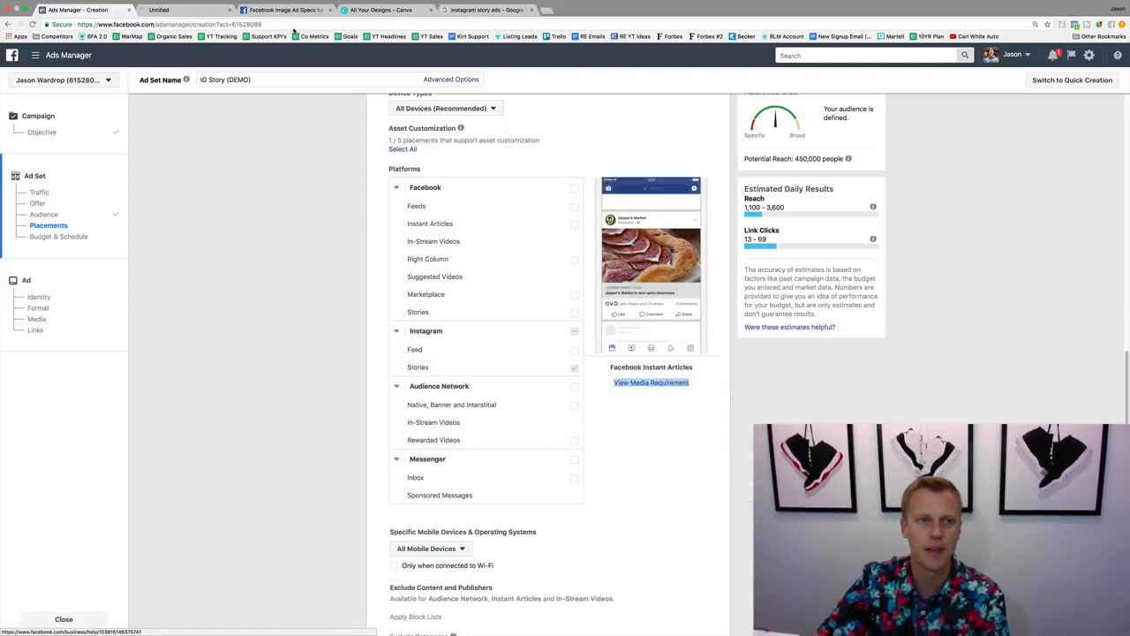
Examine the aspect ratio recommendations on the Video and Image Specifications page alongside the Instagram Stories ad specs page.
click(197, 9)
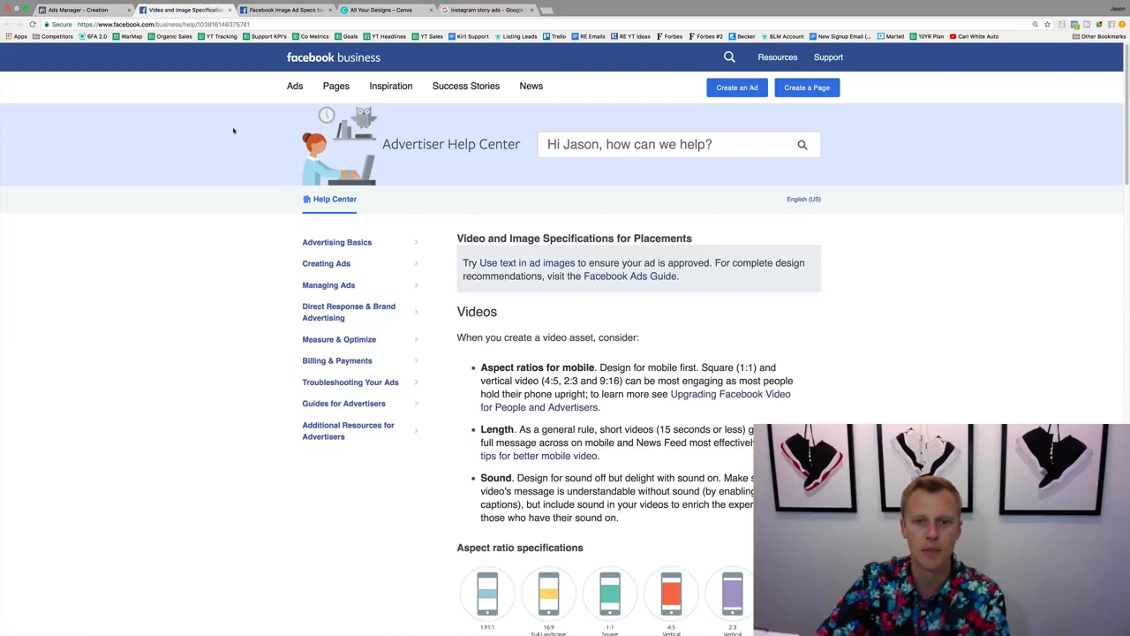
click(287, 10)
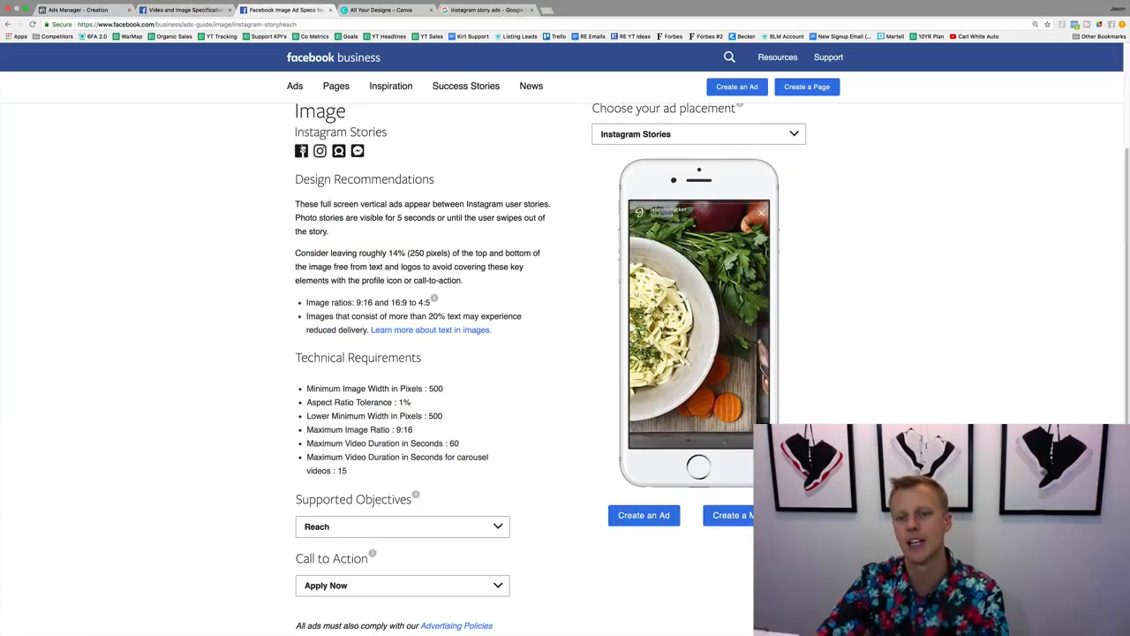
click(195, 11)
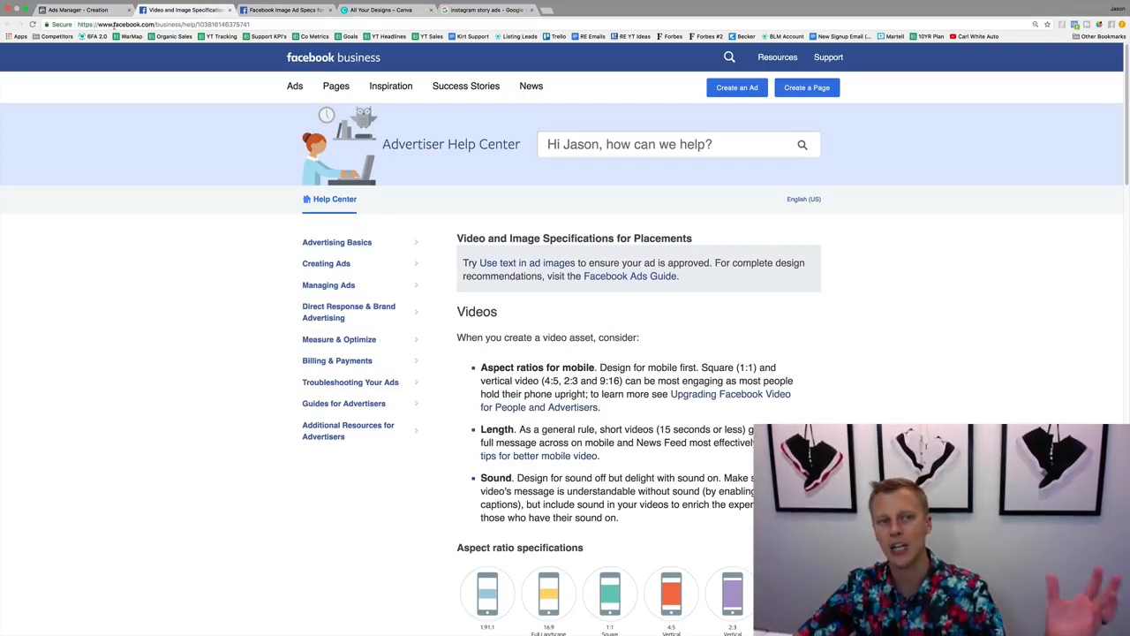
scroll(428, 354, down, 5)
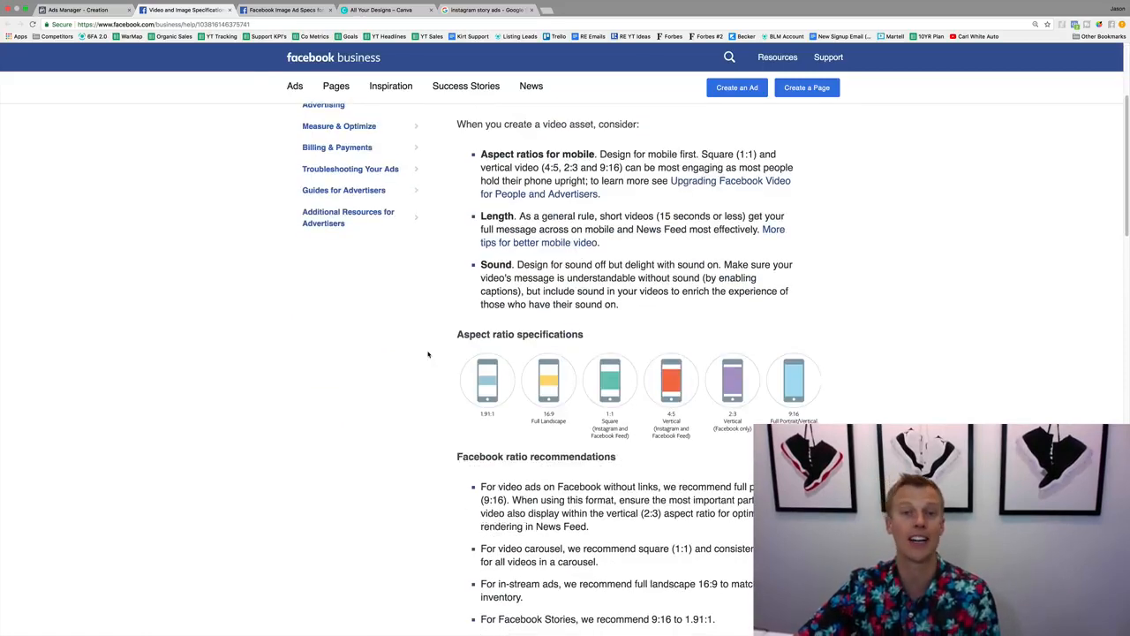
scroll(428, 354, down, 1)
scroll(428, 354, down, 3)
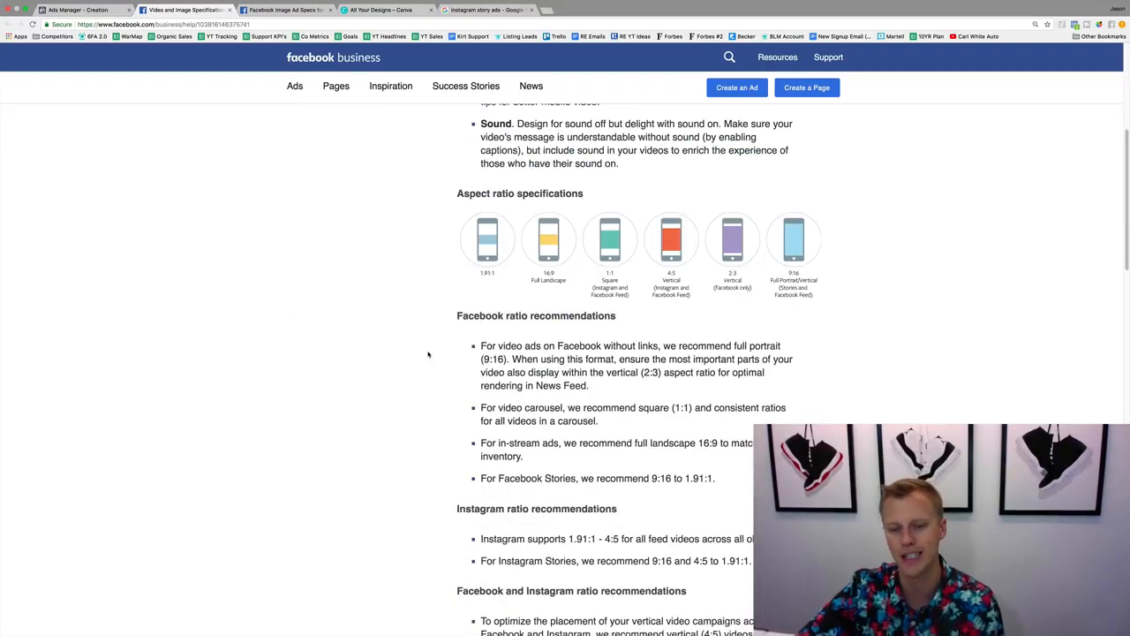
scroll(428, 354, up, 9)
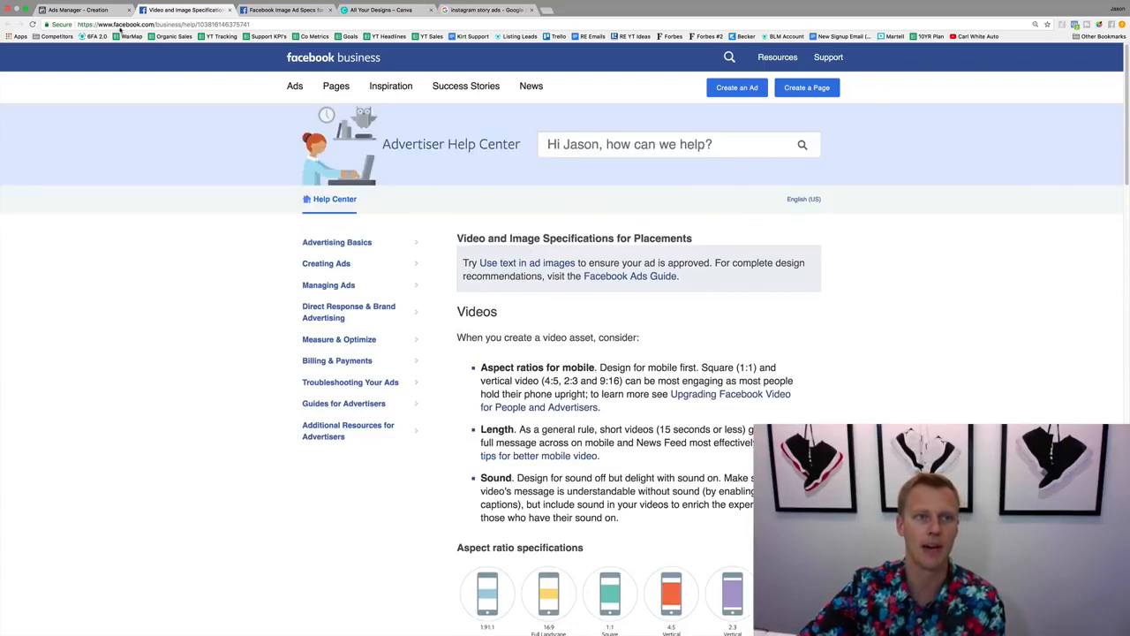
Return to Ads Manager and review the placement section's device types, platforms and mobile device options.
click(97, 10)
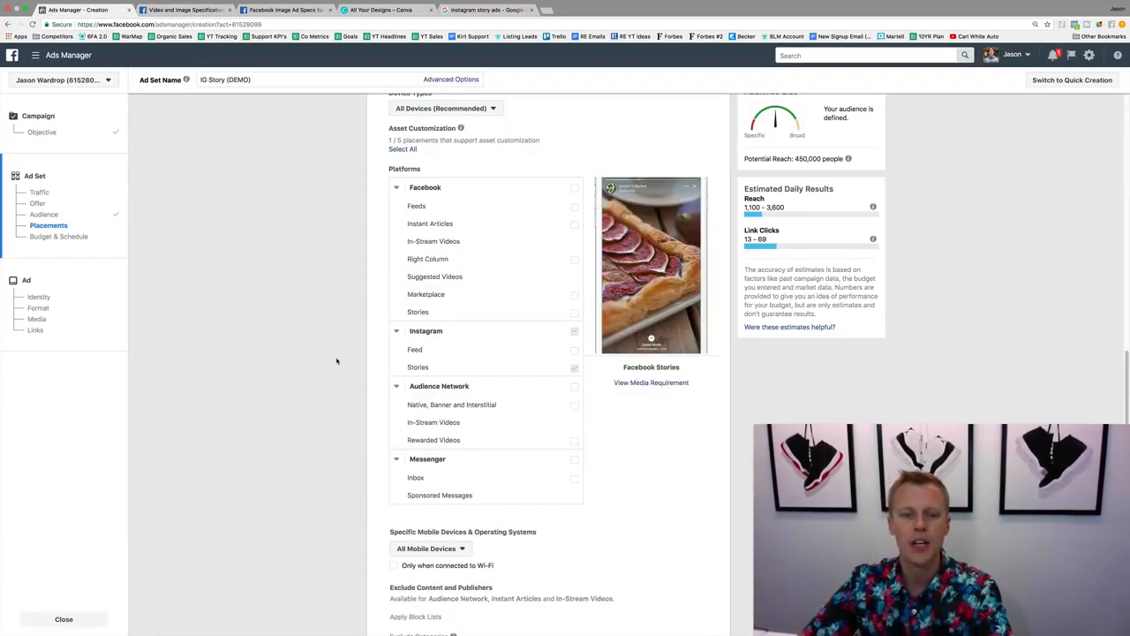
scroll(469, 144, up, 1)
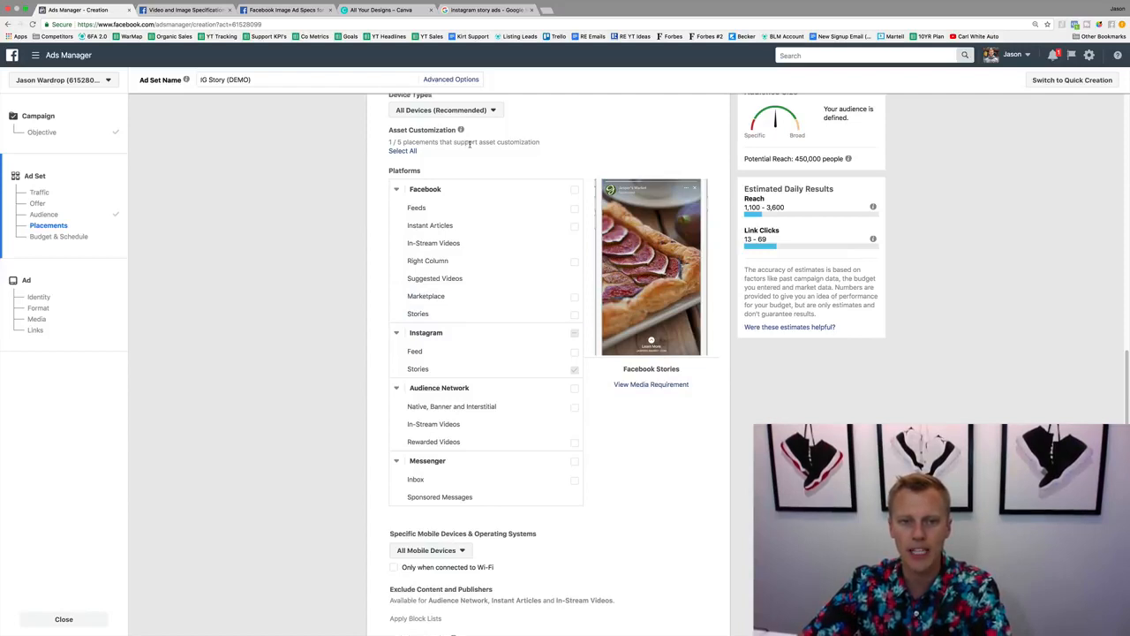
scroll(470, 144, up, 3)
scroll(351, 353, down, 3)
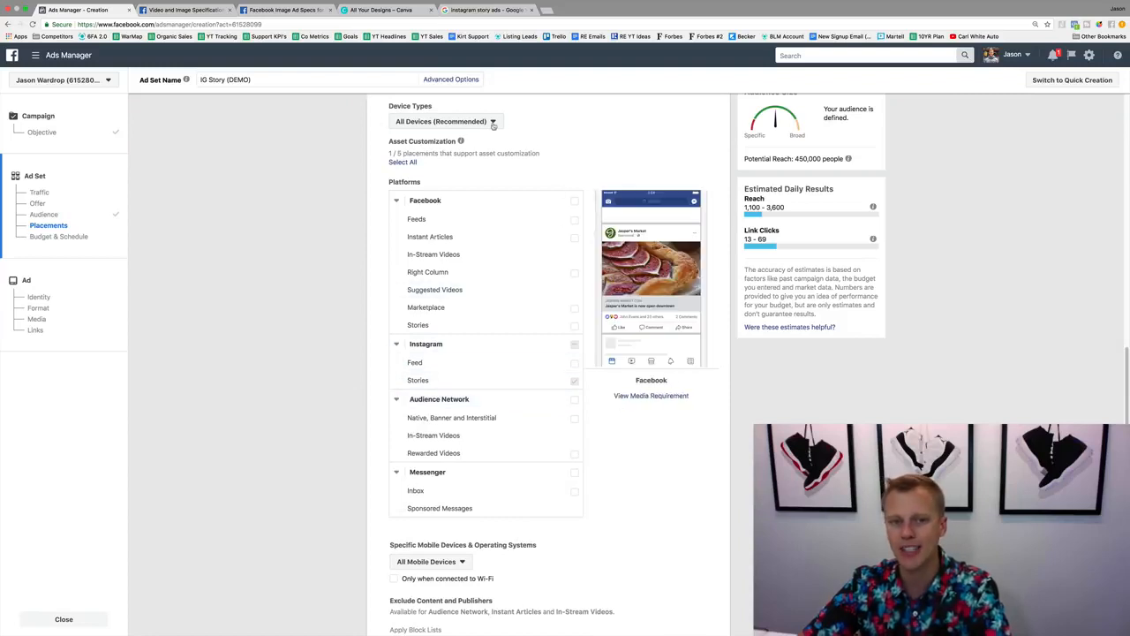
scroll(346, 305, down, 3)
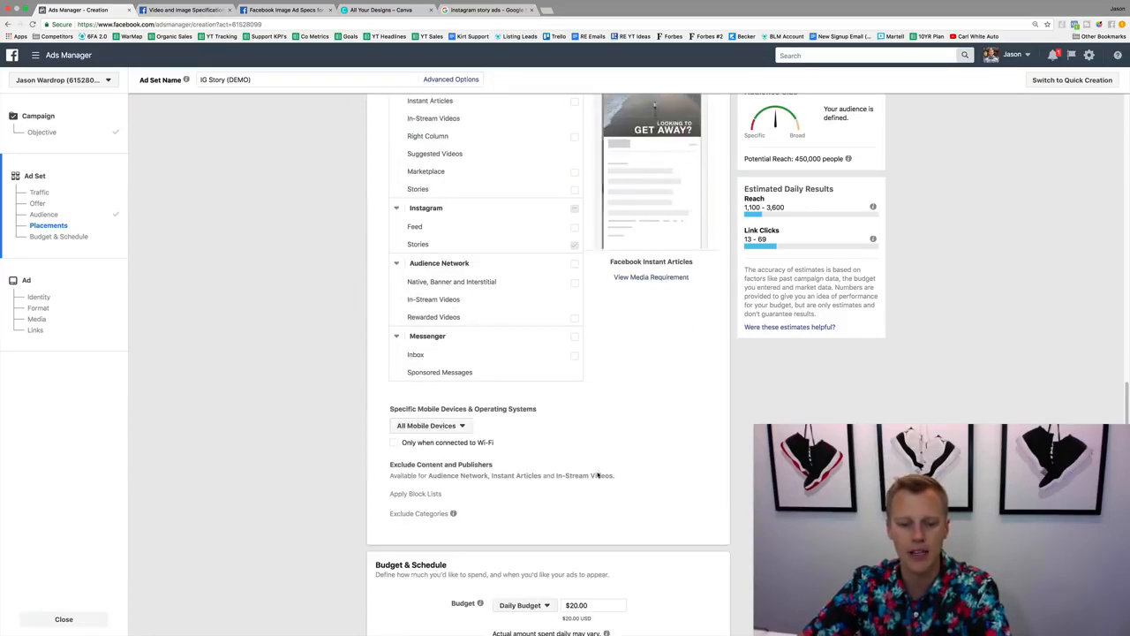
Set the ad set's daily budget to $5.00.
scroll(361, 479, down, 8)
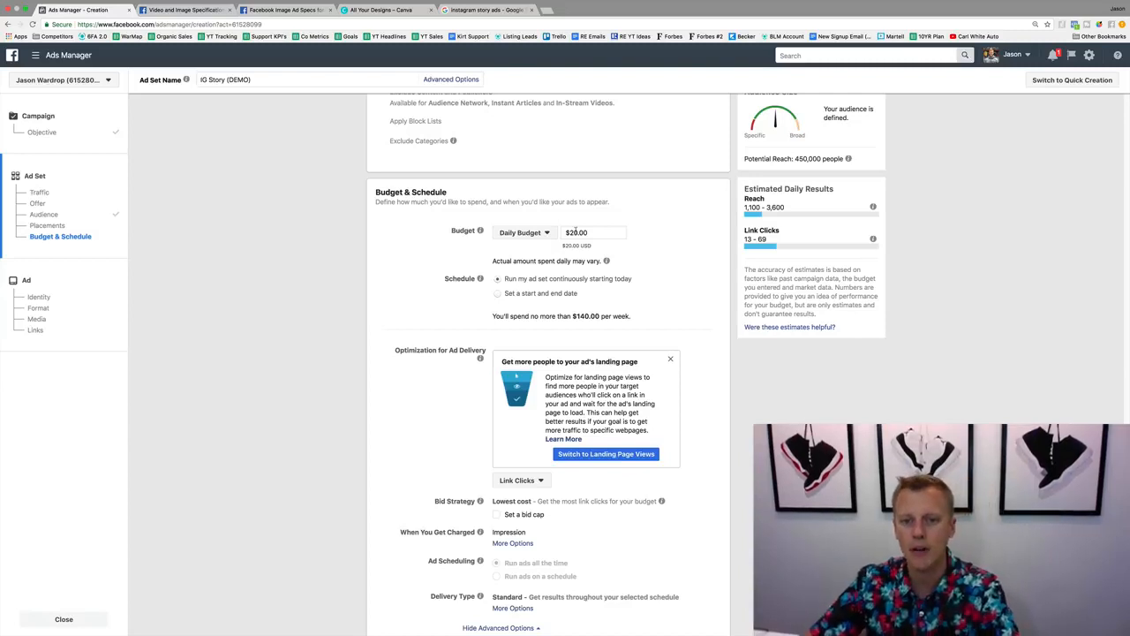
click(570, 232)
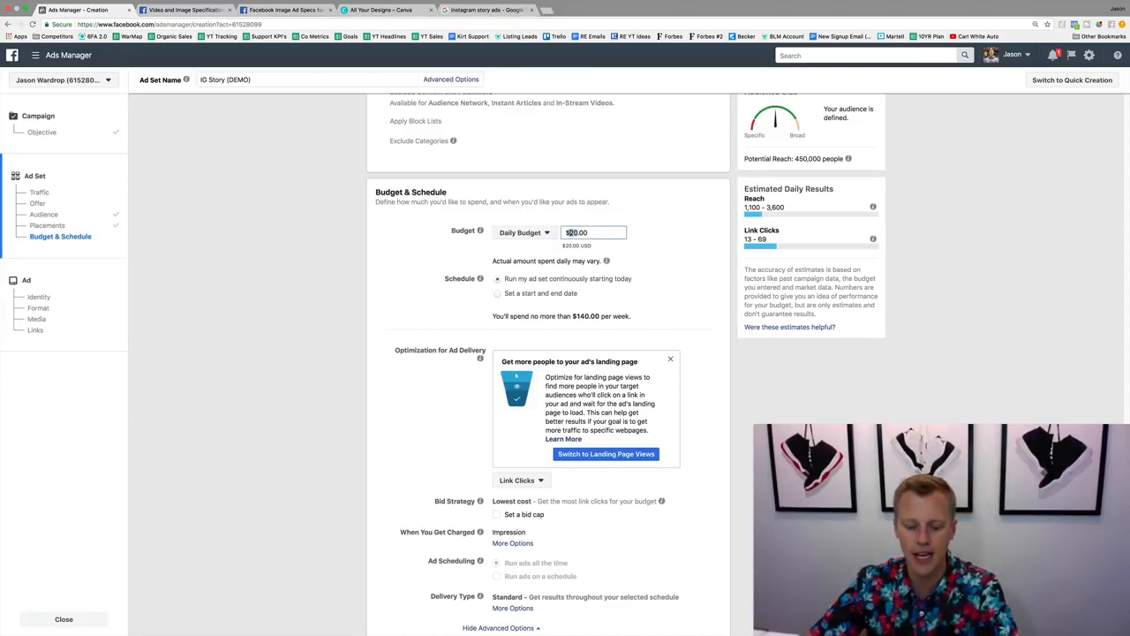
text(5)
click(677, 251)
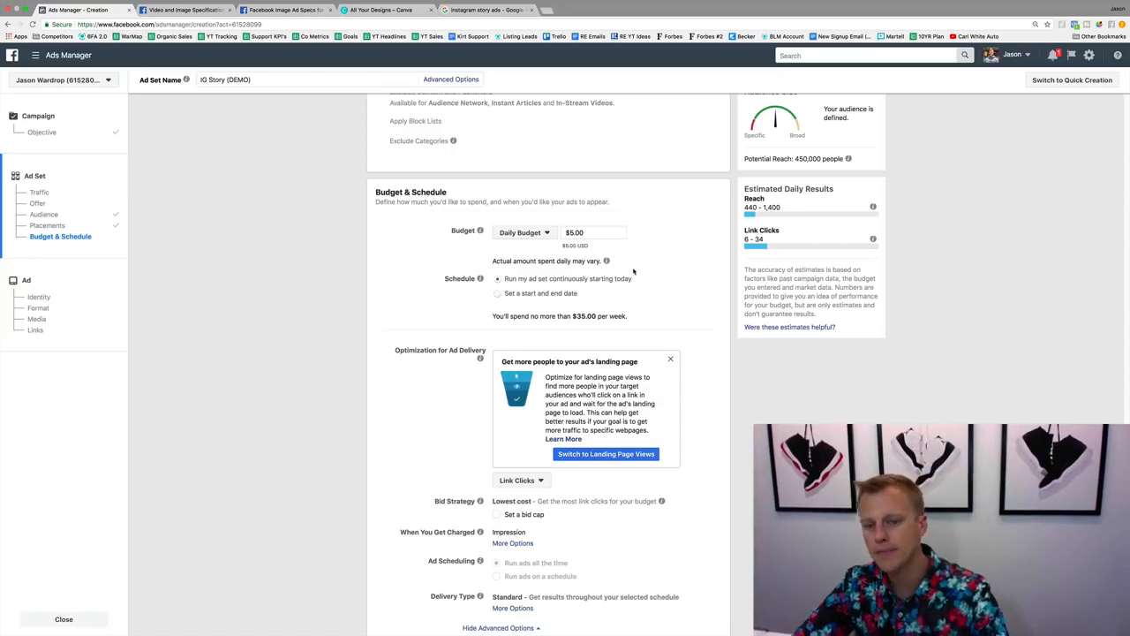
Dismiss the landing page suggestion, optimize ad delivery for Landing Page Views, and continue to the ad setup.
scroll(632, 271, down, 2)
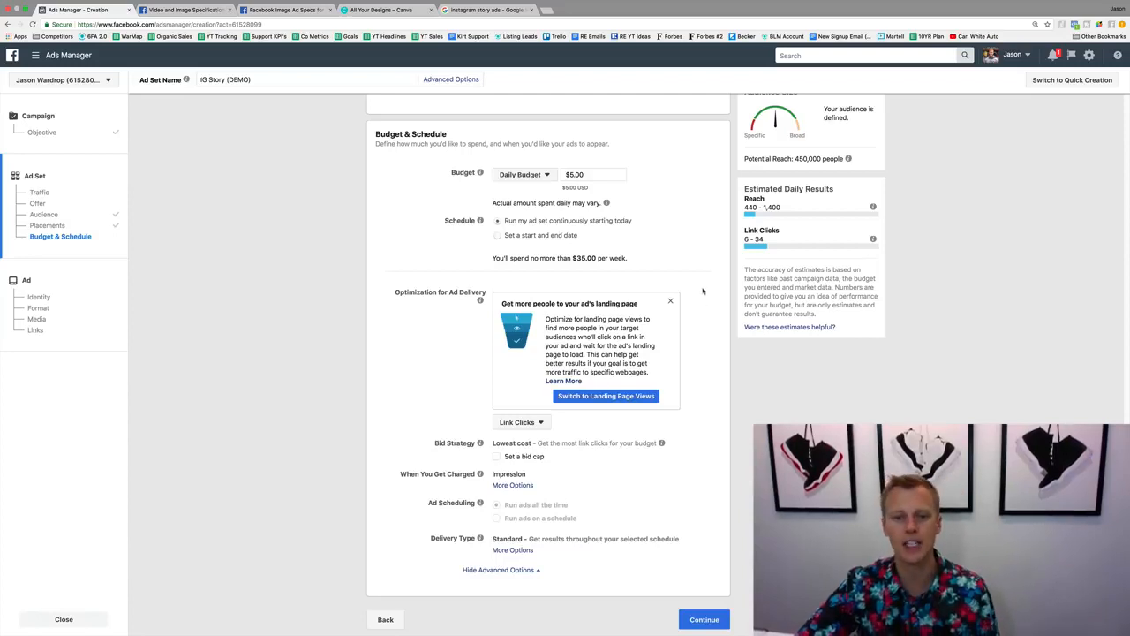
click(670, 301)
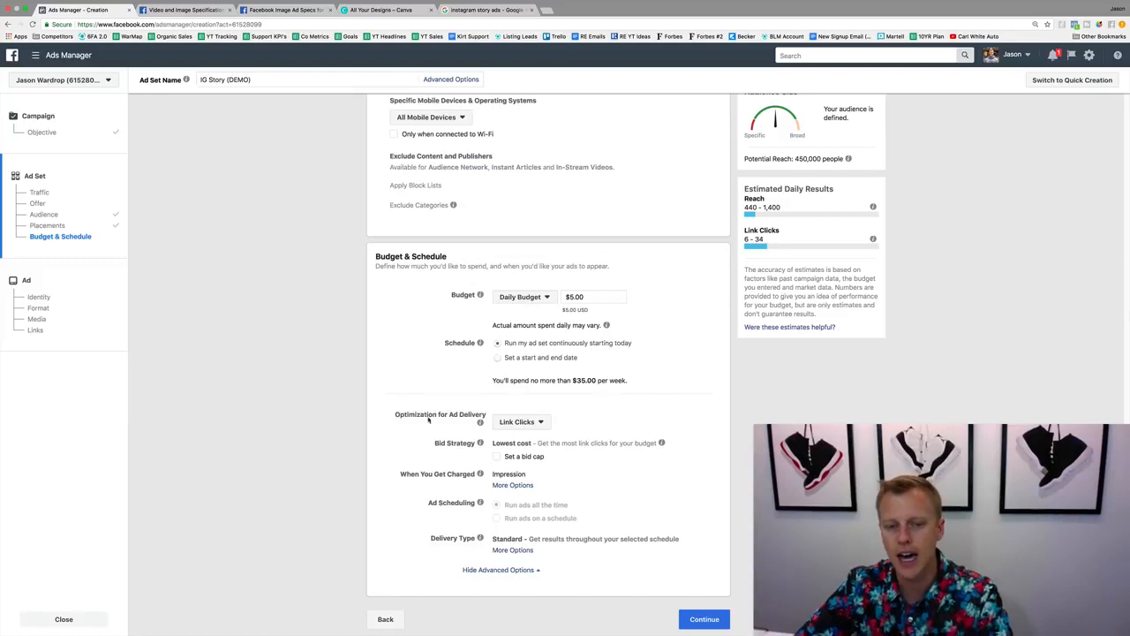
click(540, 423)
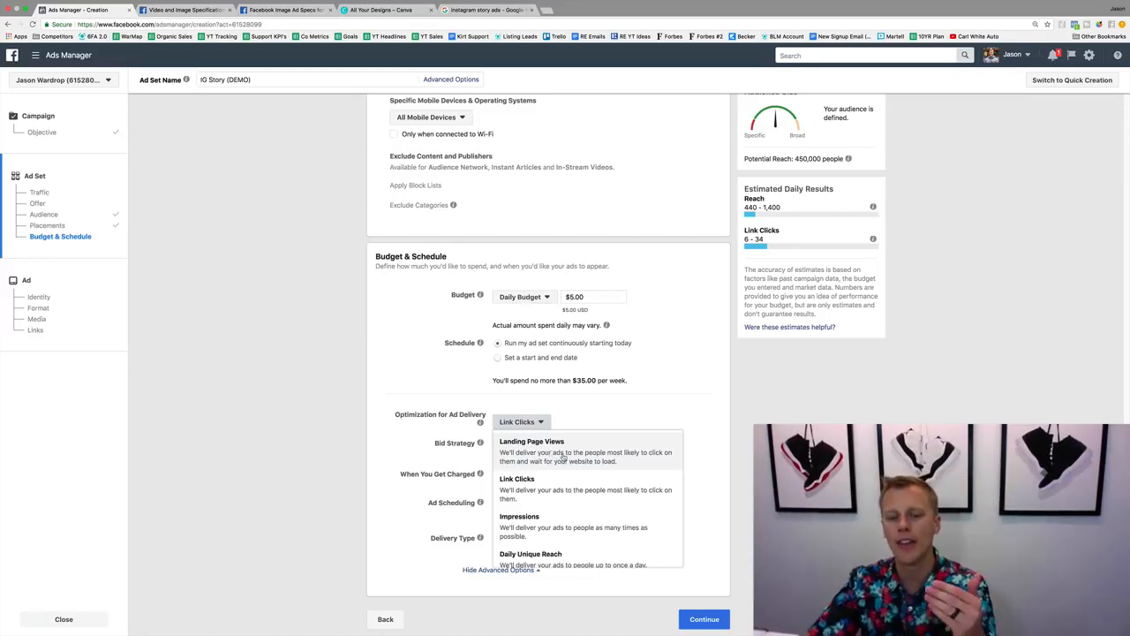
scroll(560, 494, down, 1)
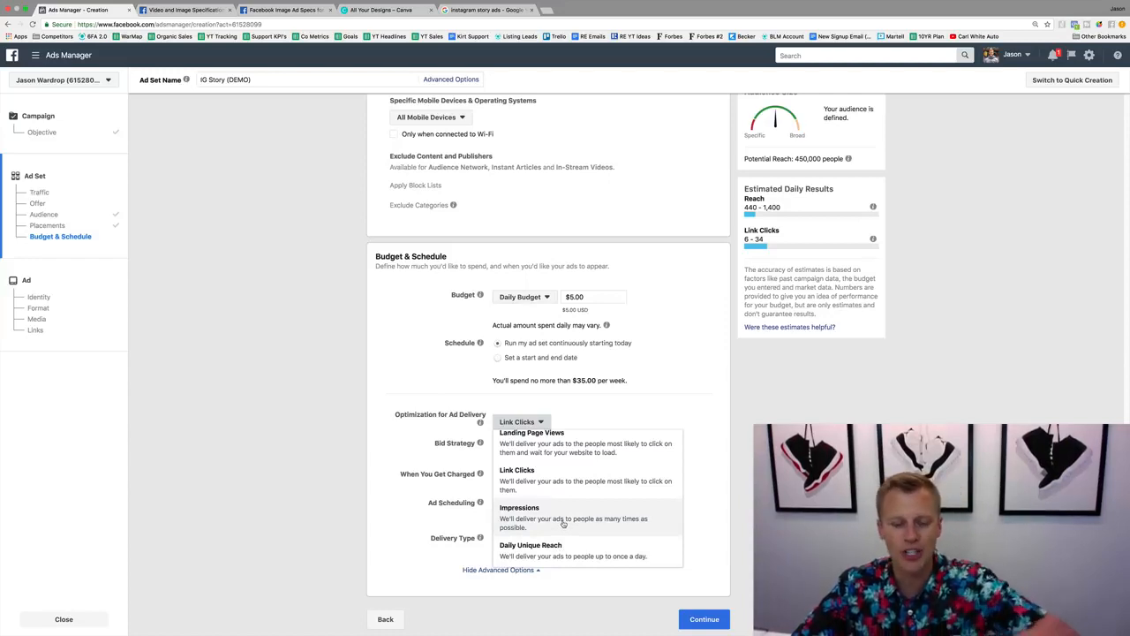
scroll(565, 483, up, 1)
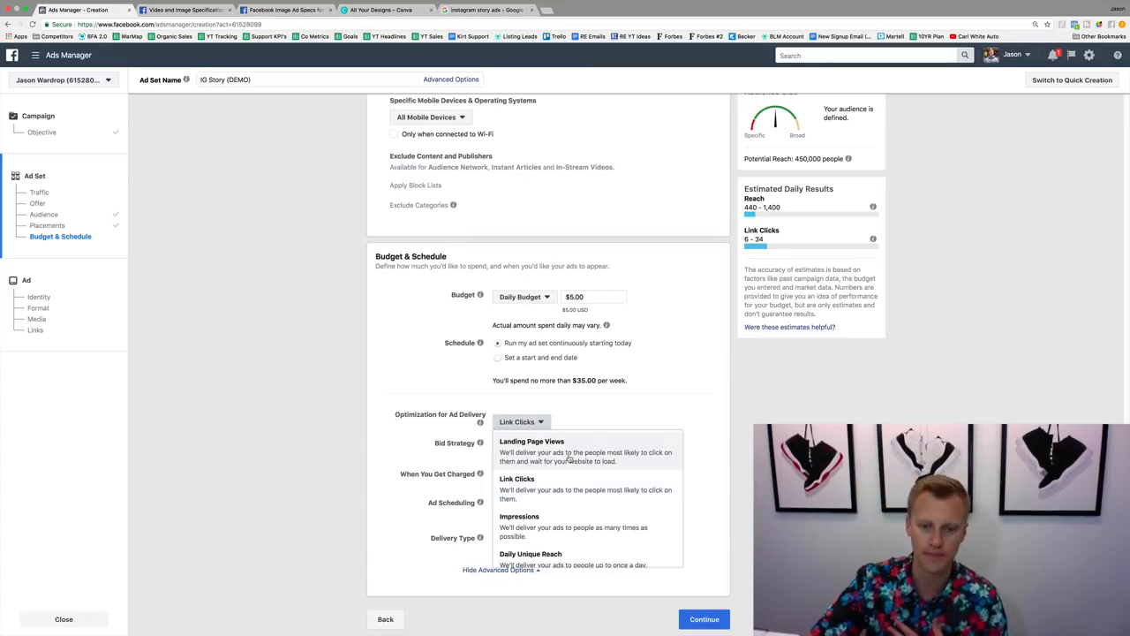
click(569, 454)
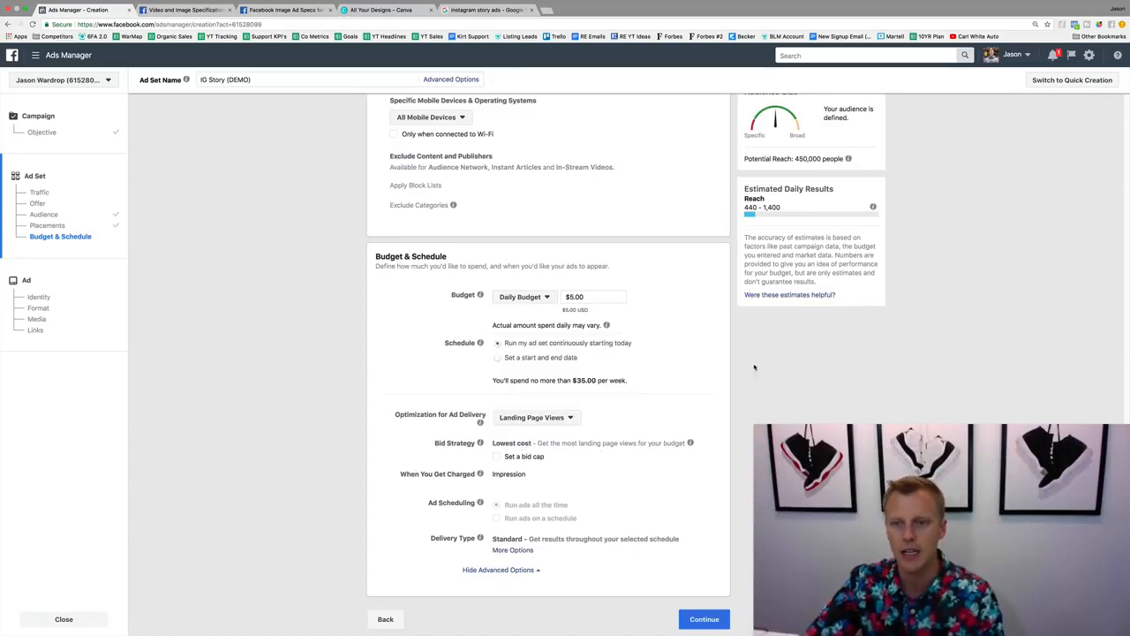
click(704, 619)
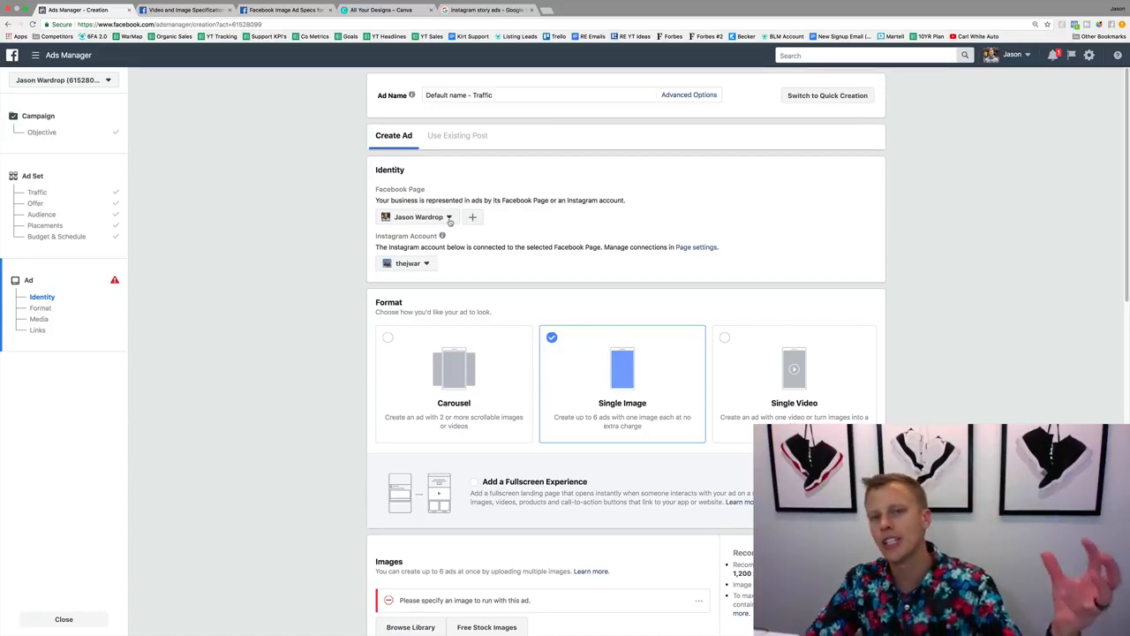
Check which Instagram accounts are available for the ad's identity.
mouse_move(412, 237)
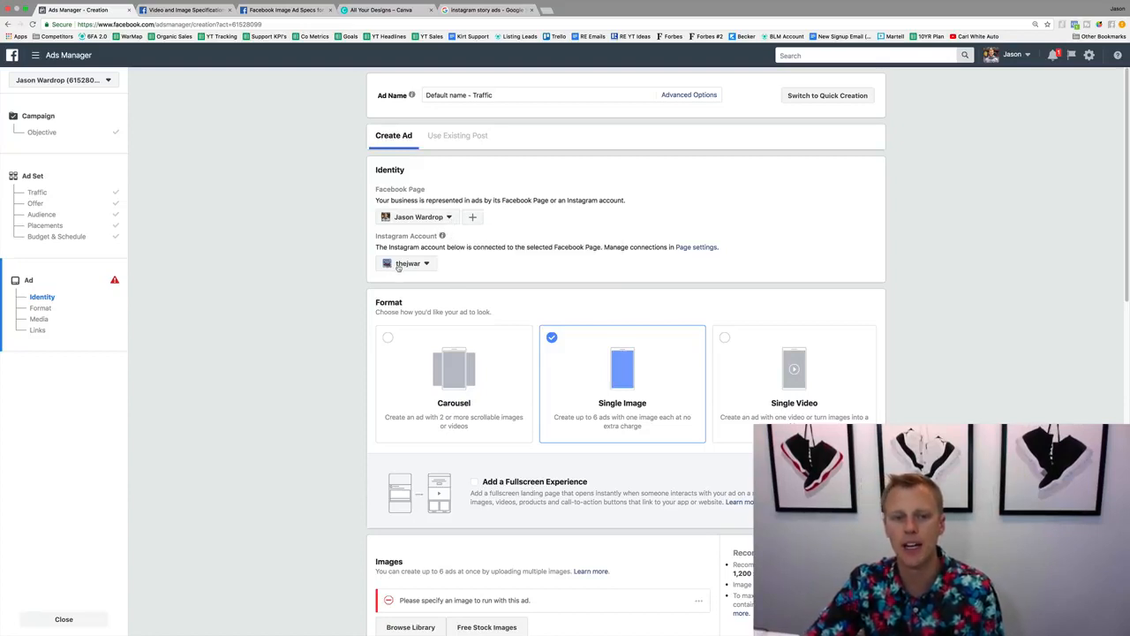
click(431, 264)
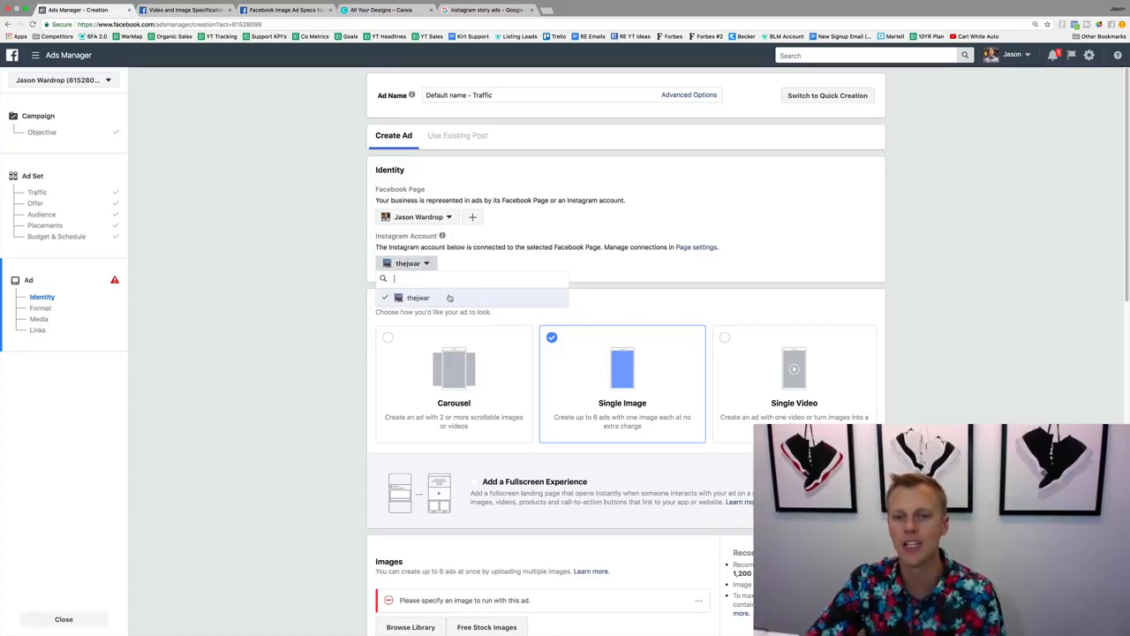
click(614, 270)
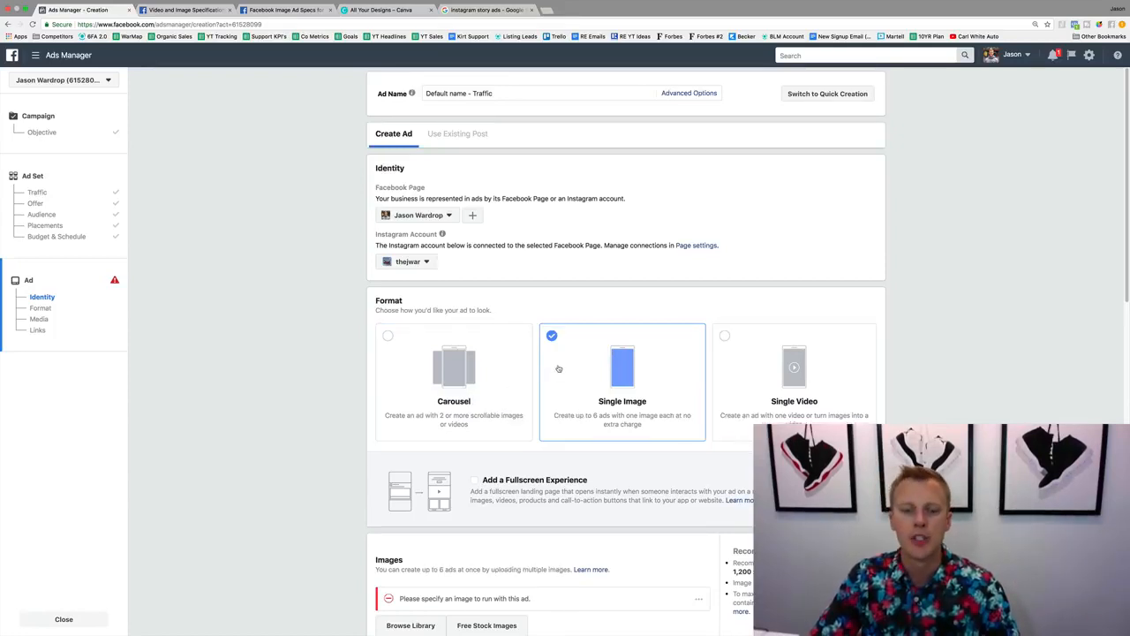
Review the ad's format and image sections, and check the image requirements on the Instagram Stories ad specs page.
scroll(560, 369, down, 5)
scroll(567, 354, down, 1)
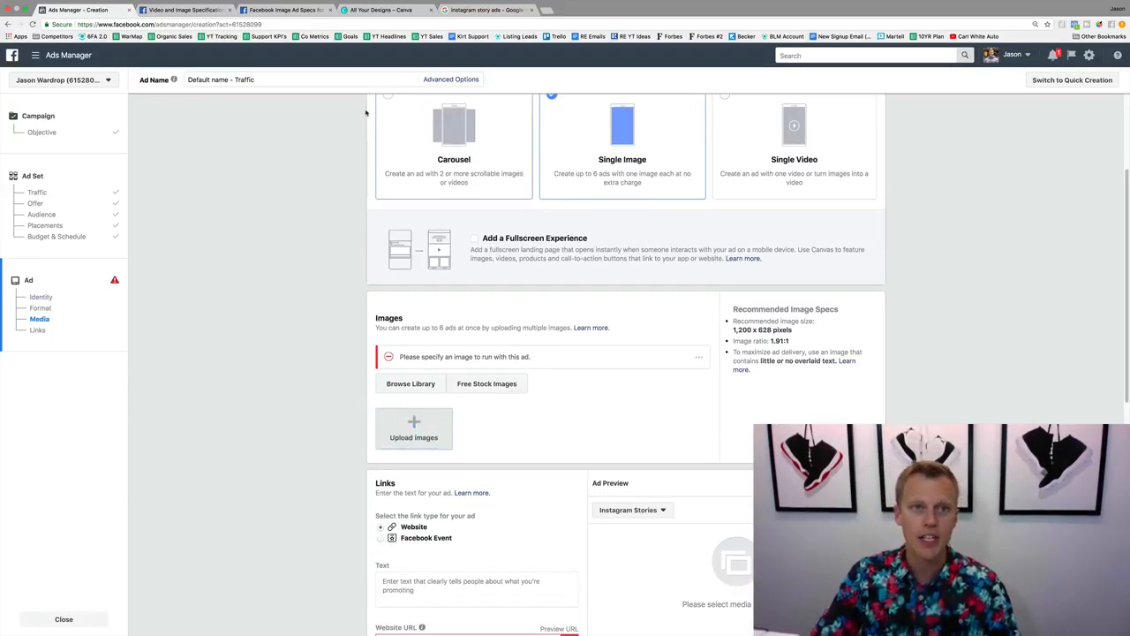
click(278, 9)
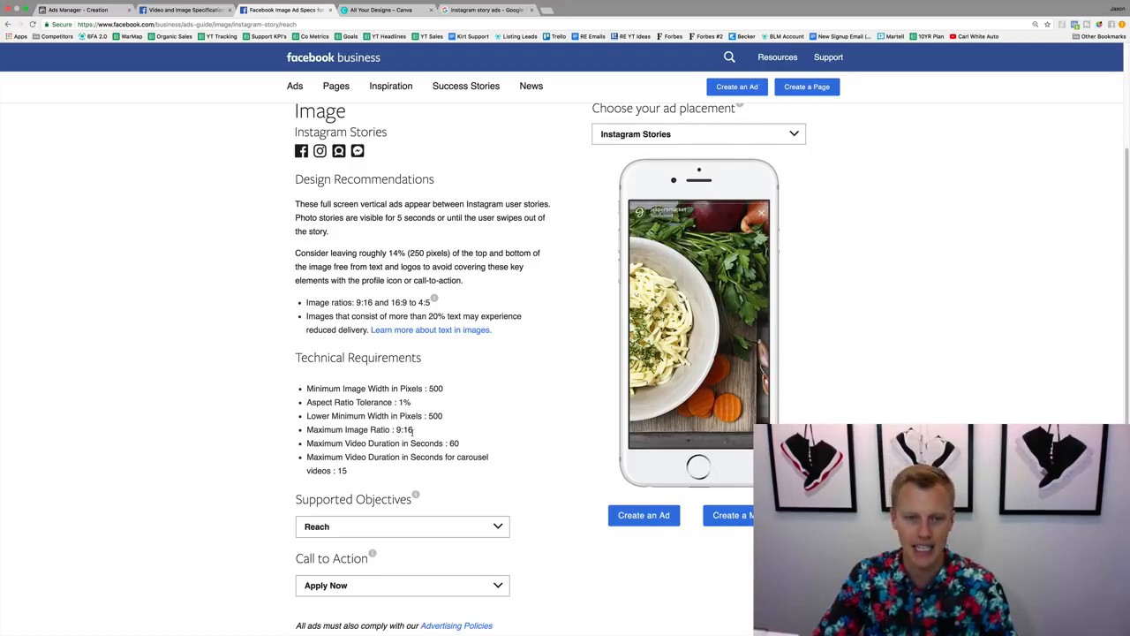
scroll(412, 430, up, 3)
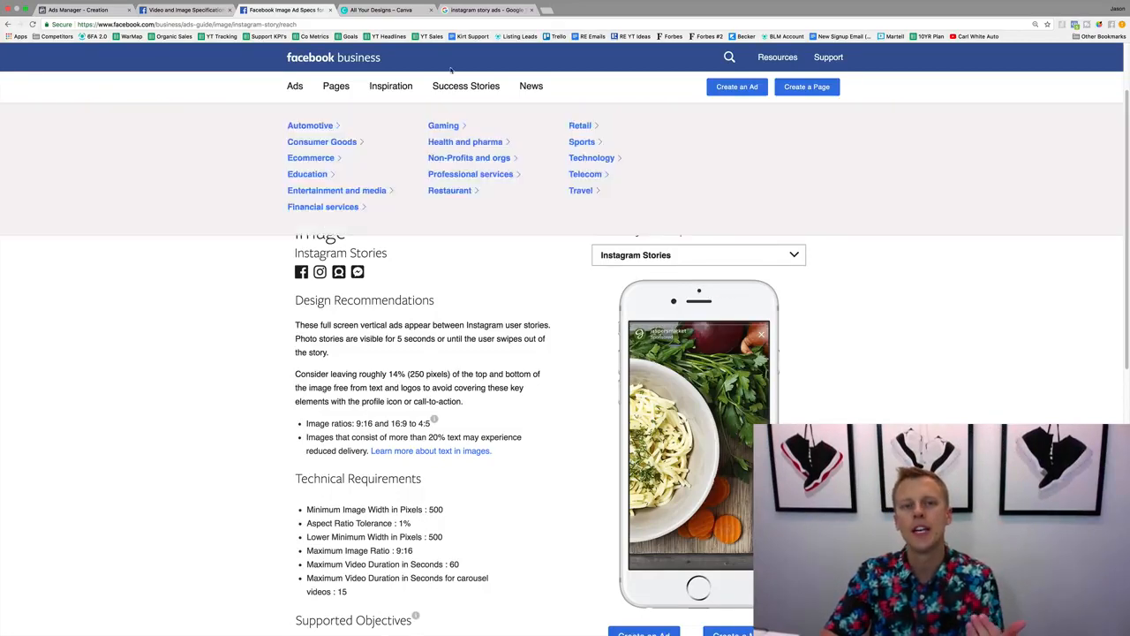
Switch to Canva and look through the preset design types for one suited to an Instagram Story.
click(390, 9)
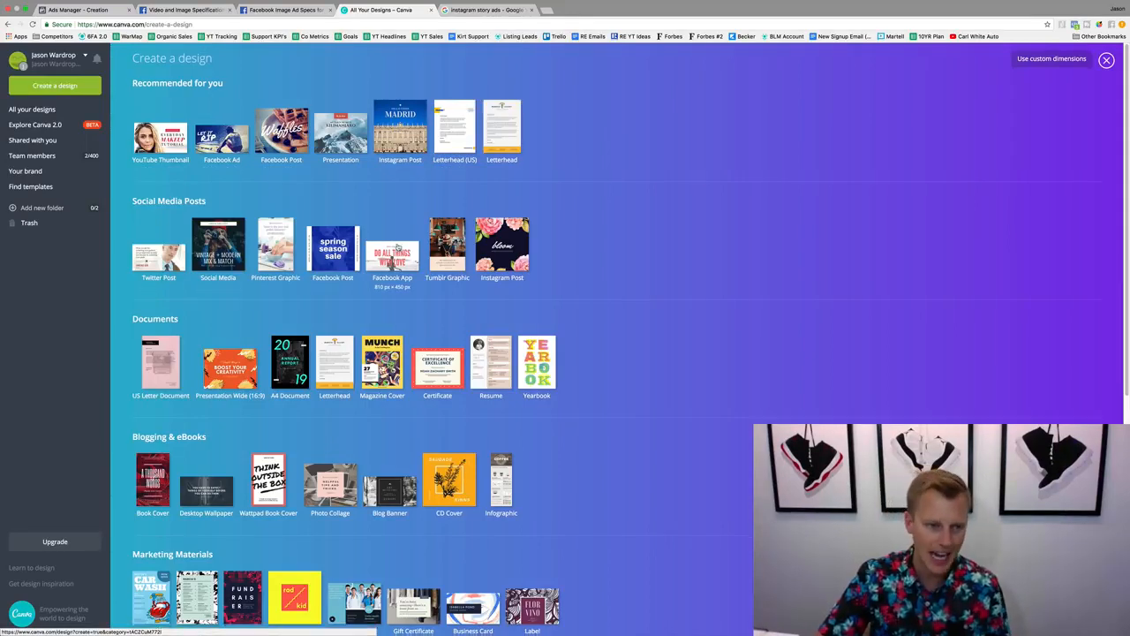
scroll(389, 265, down, 3)
scroll(351, 397, down, 3)
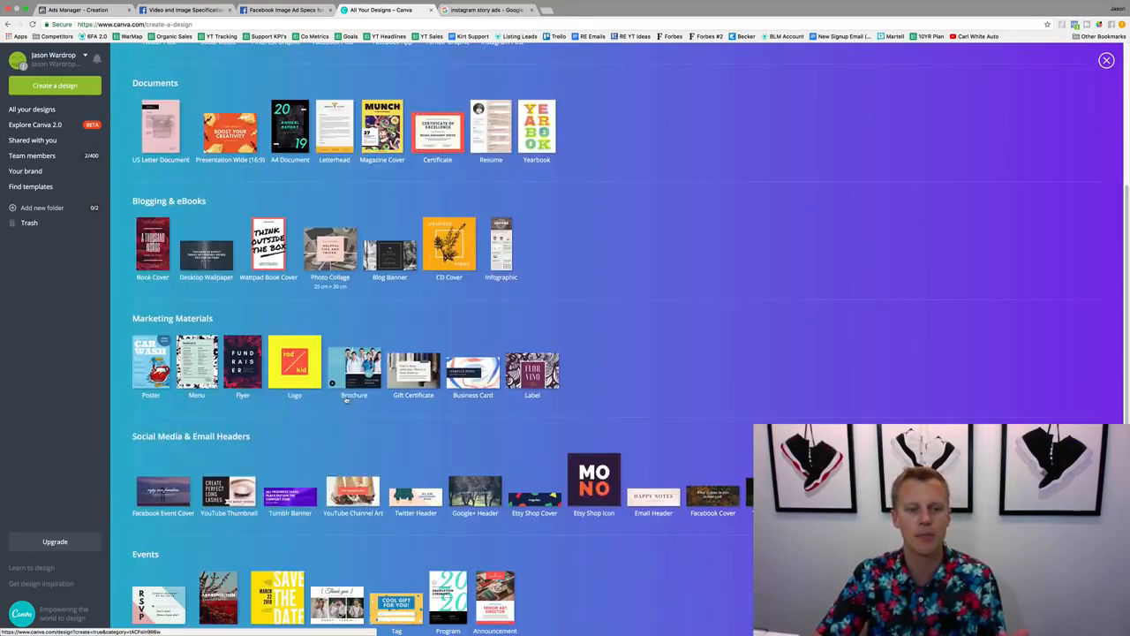
scroll(230, 428, down, 4)
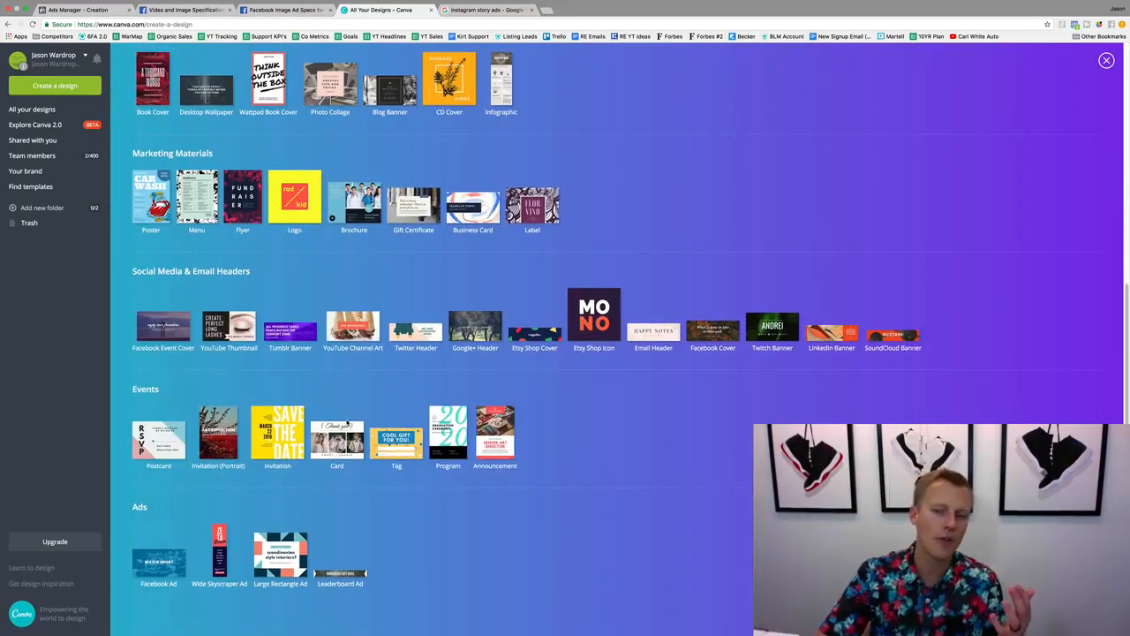
scroll(348, 422, up, 10)
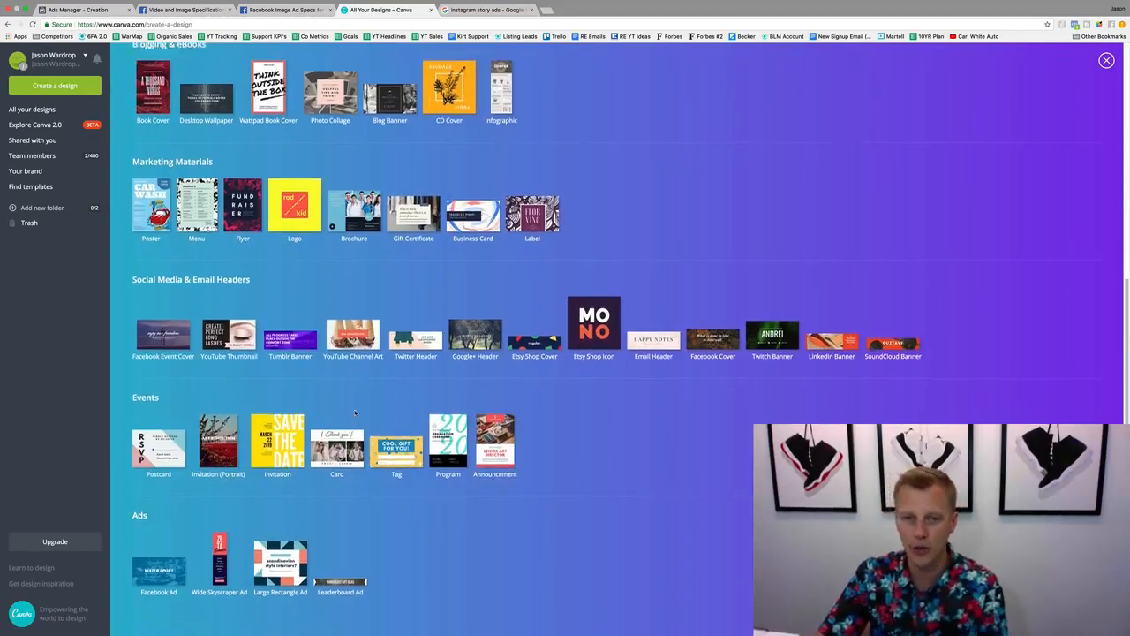
Recheck the Instagram Stories image ratio on the ad specs page and create a custom 900 × 1600 px design in Canva.
click(281, 10)
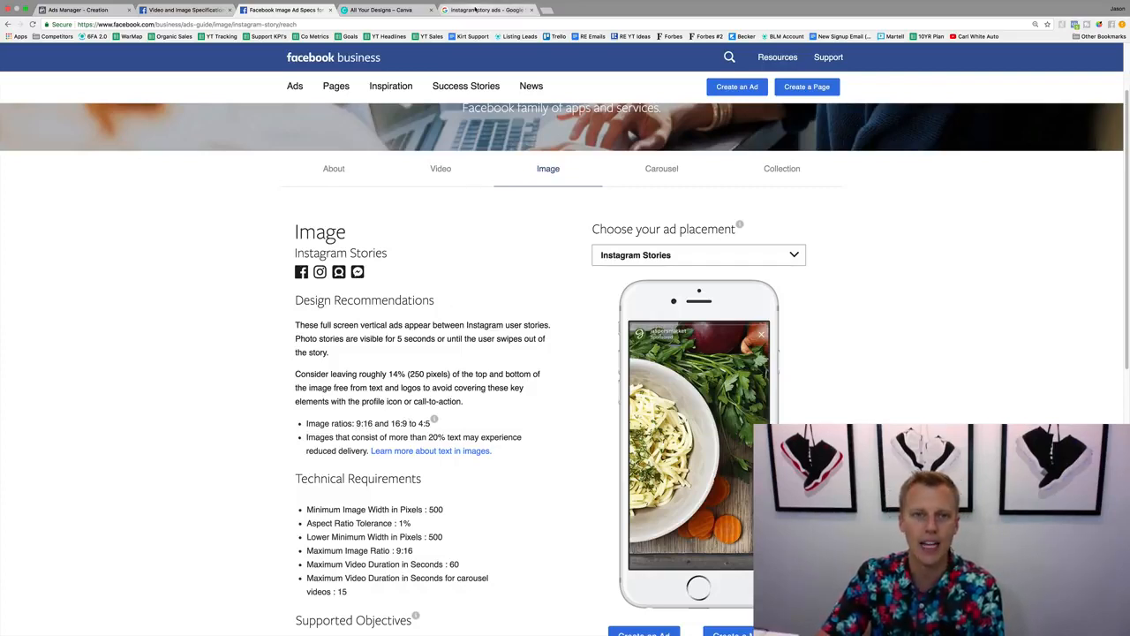
click(381, 10)
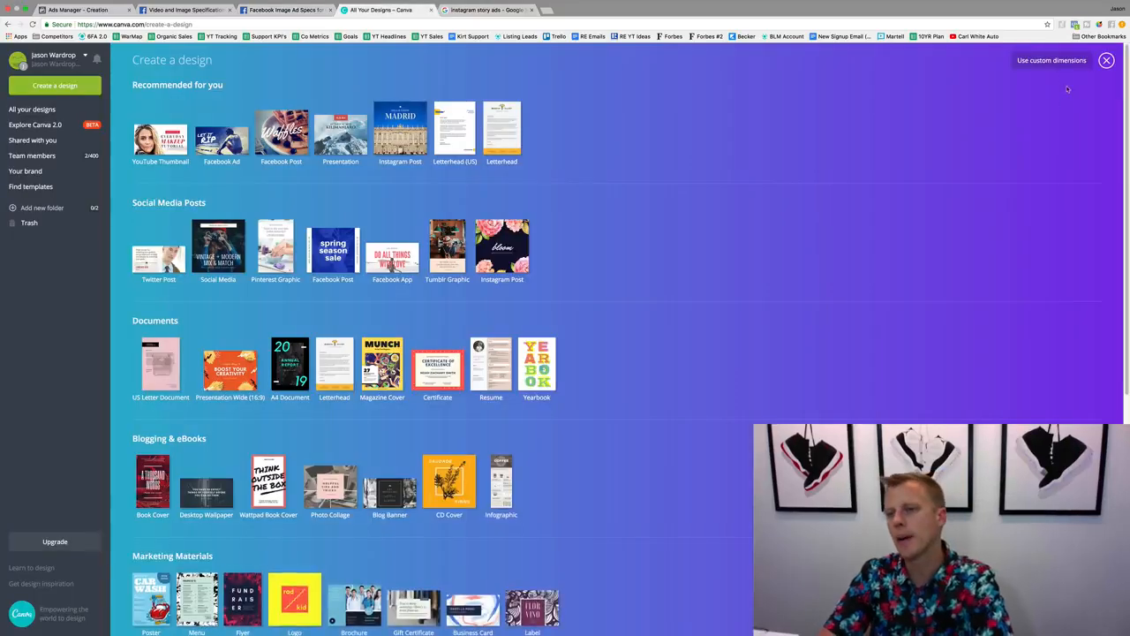
click(1054, 61)
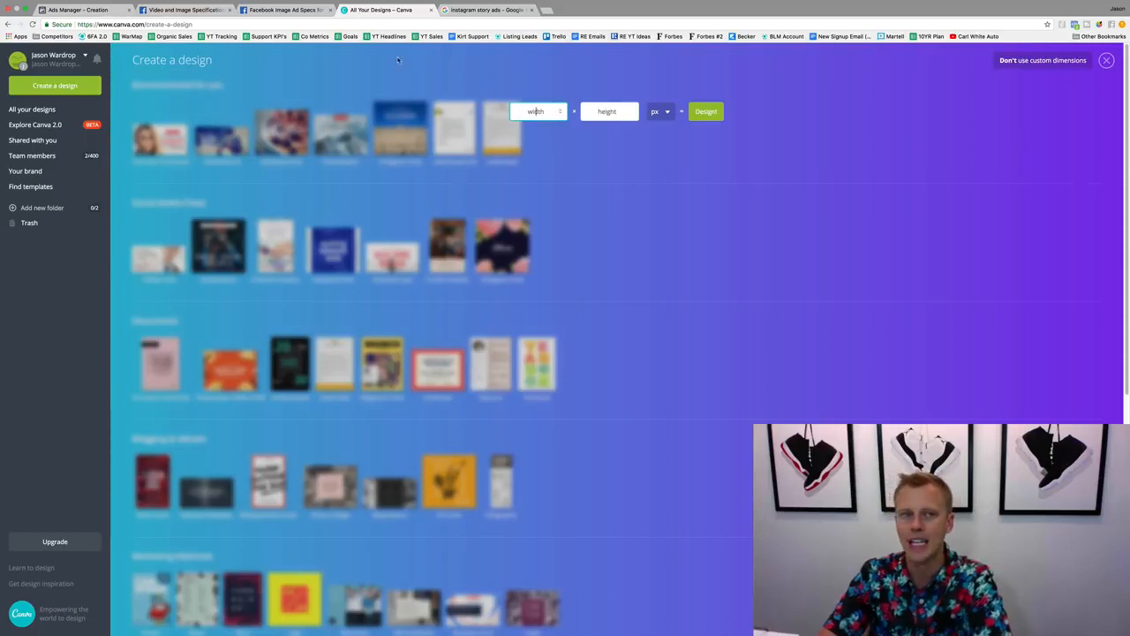
click(283, 10)
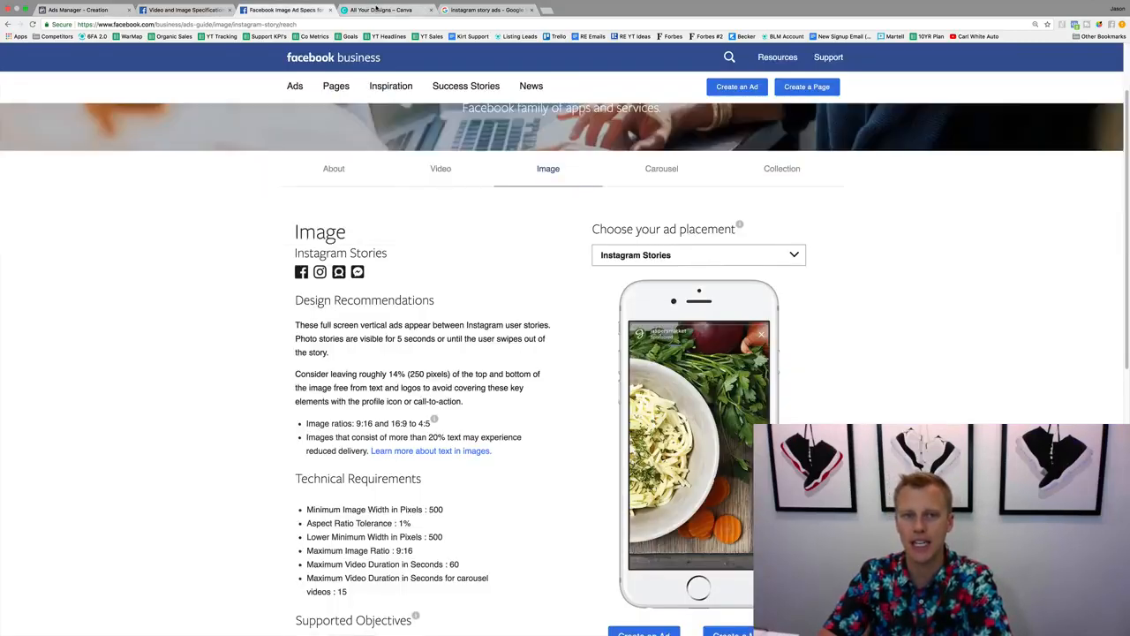
click(376, 10)
text(108)
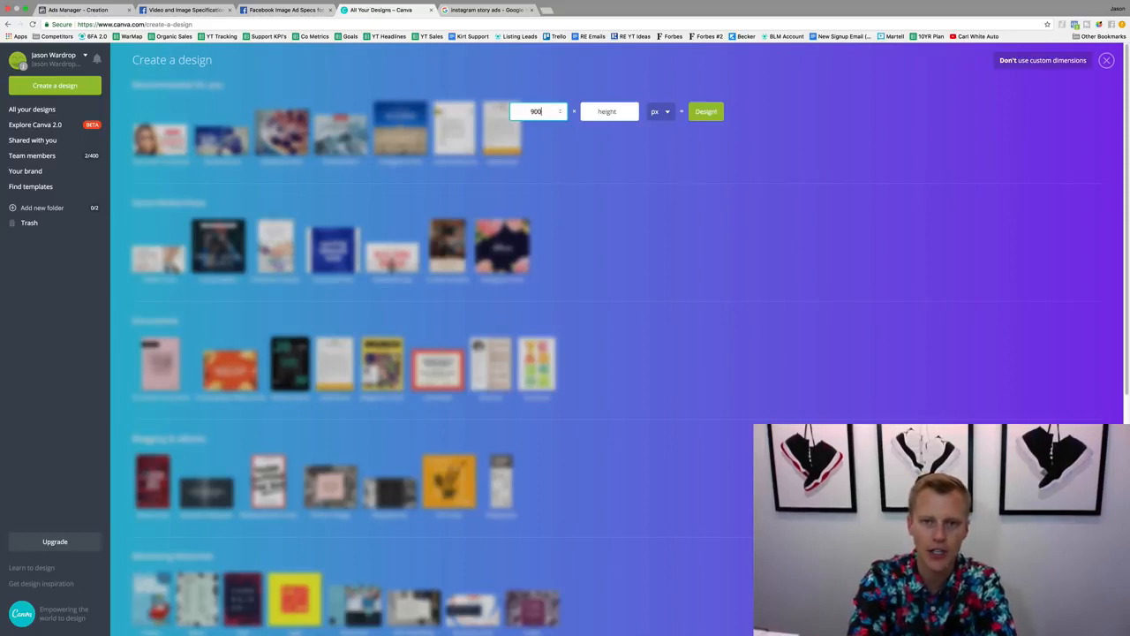
key(Tab)
text(1600)
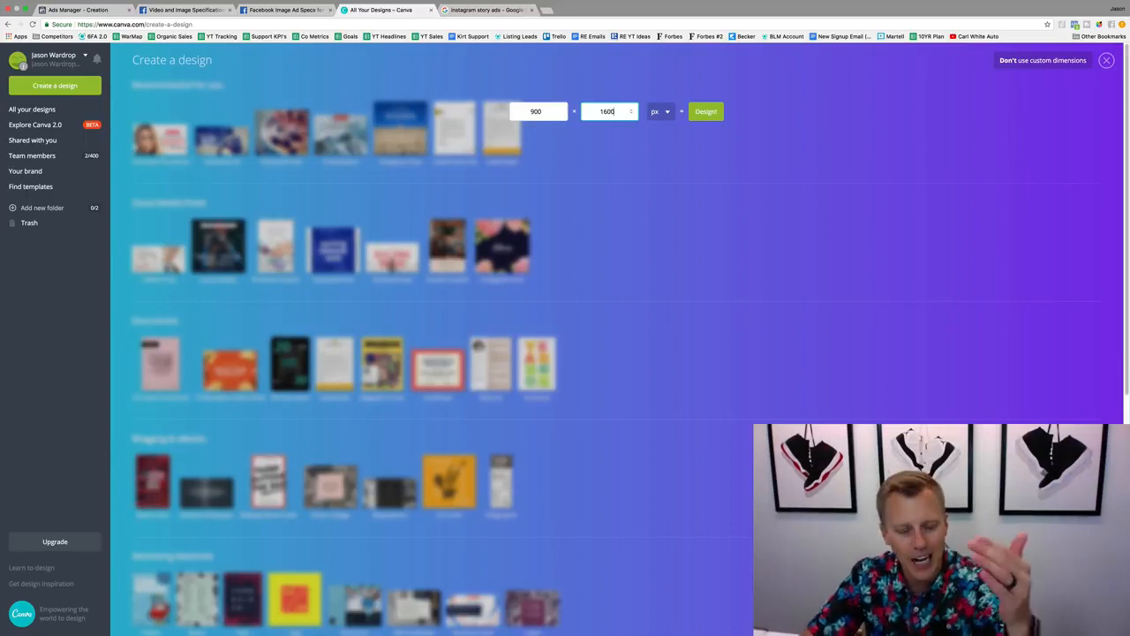
click(707, 113)
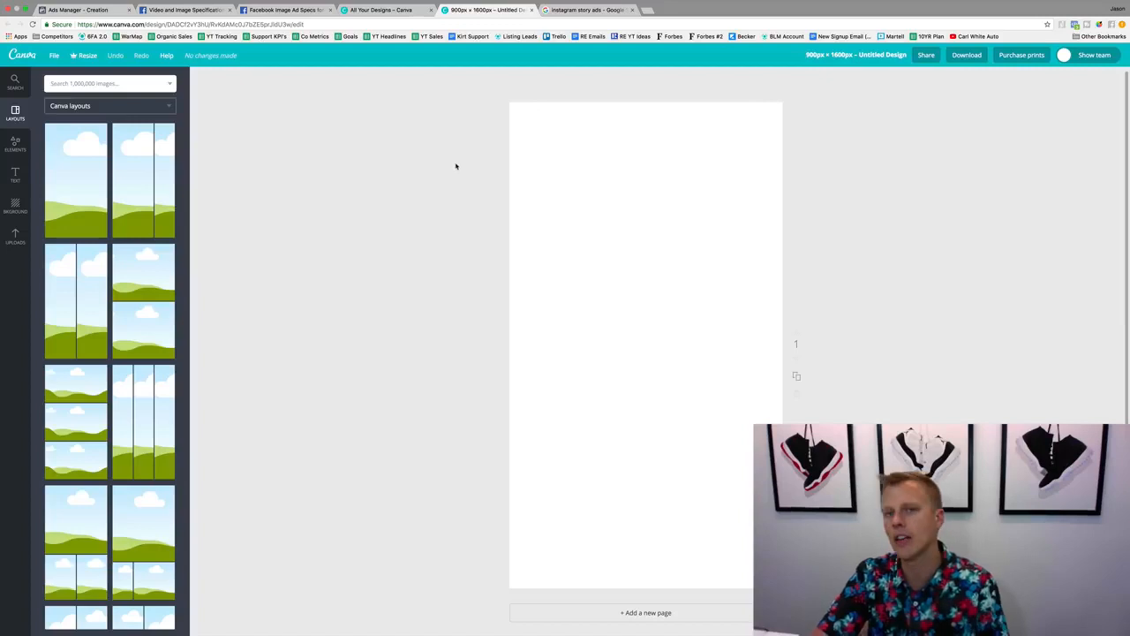
Fill the page background with black and place the uploaded pink "secrets" graphic near the top of the page.
click(15, 203)
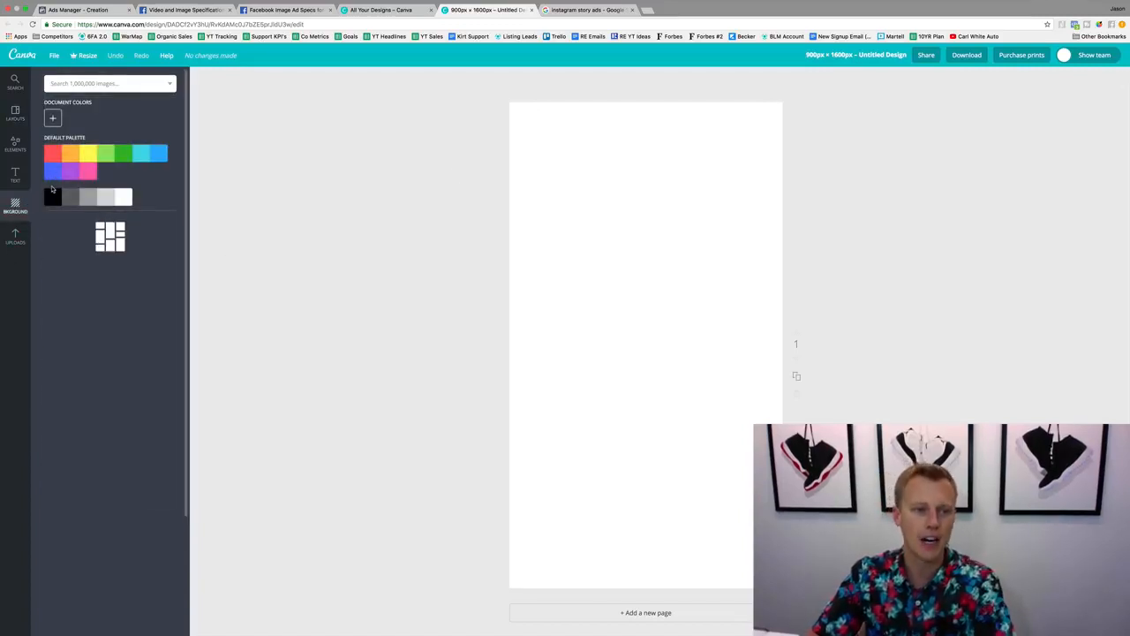
click(52, 193)
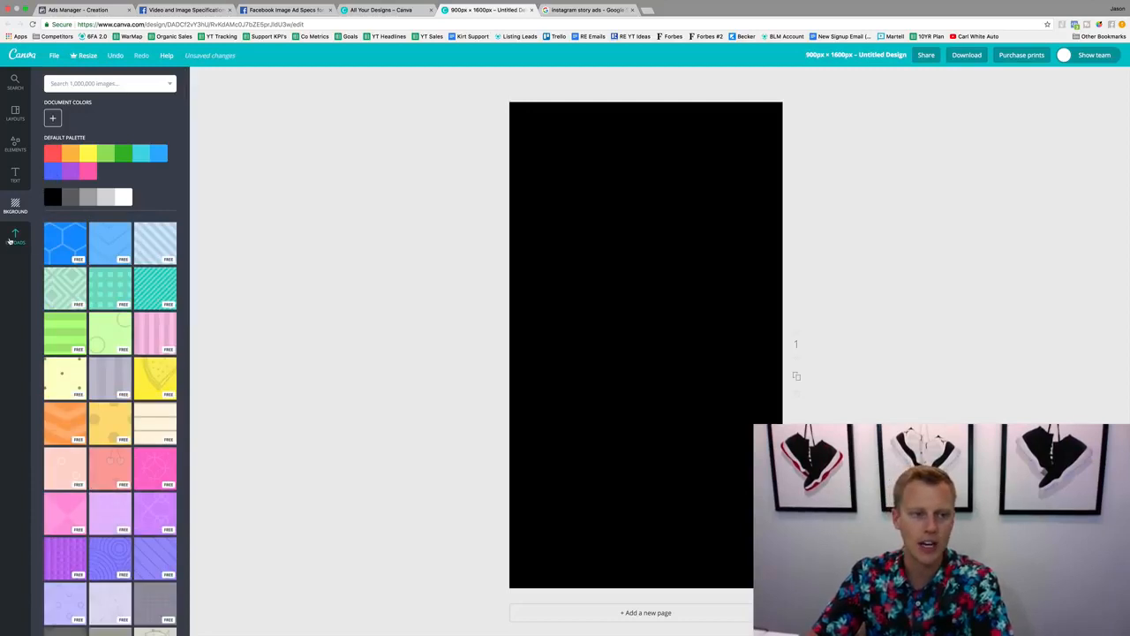
click(13, 237)
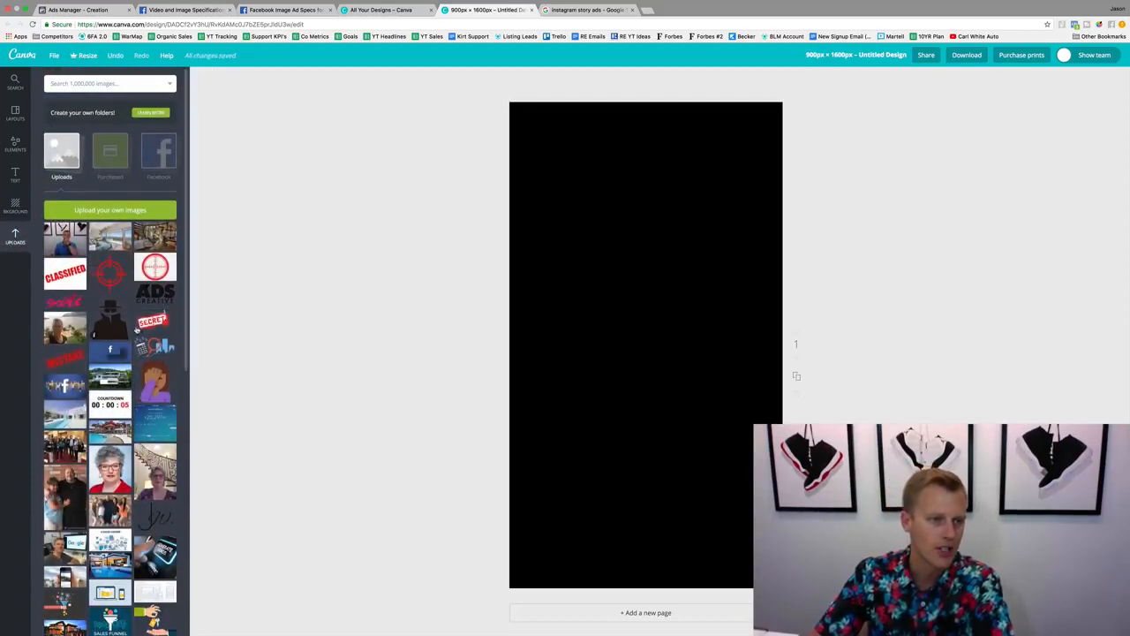
click(78, 309)
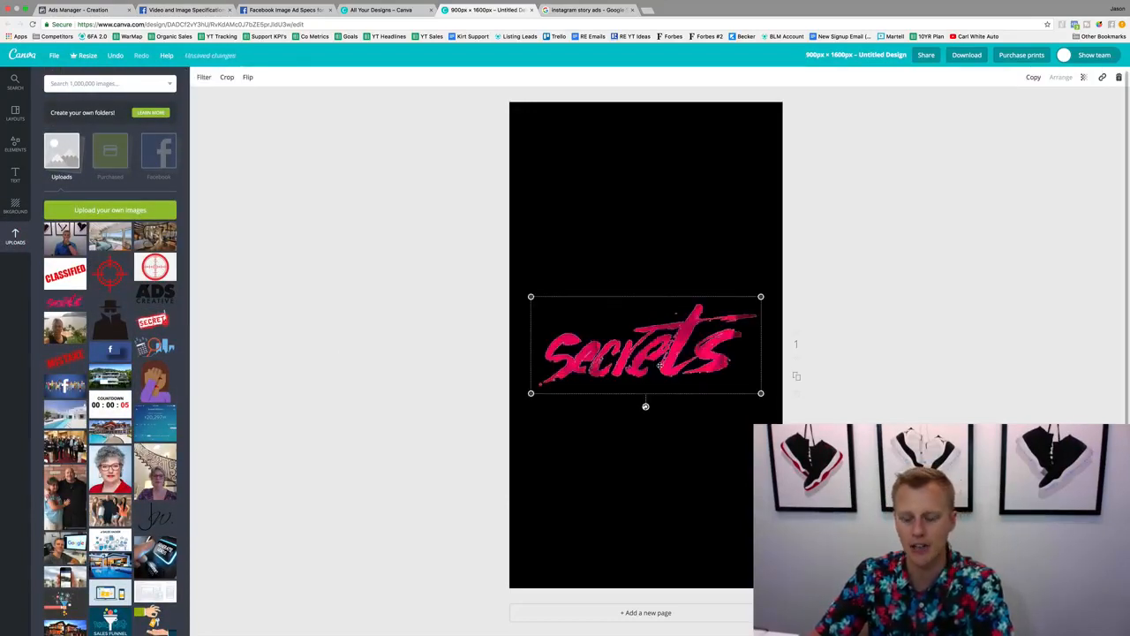
drag(651, 393, 648, 208)
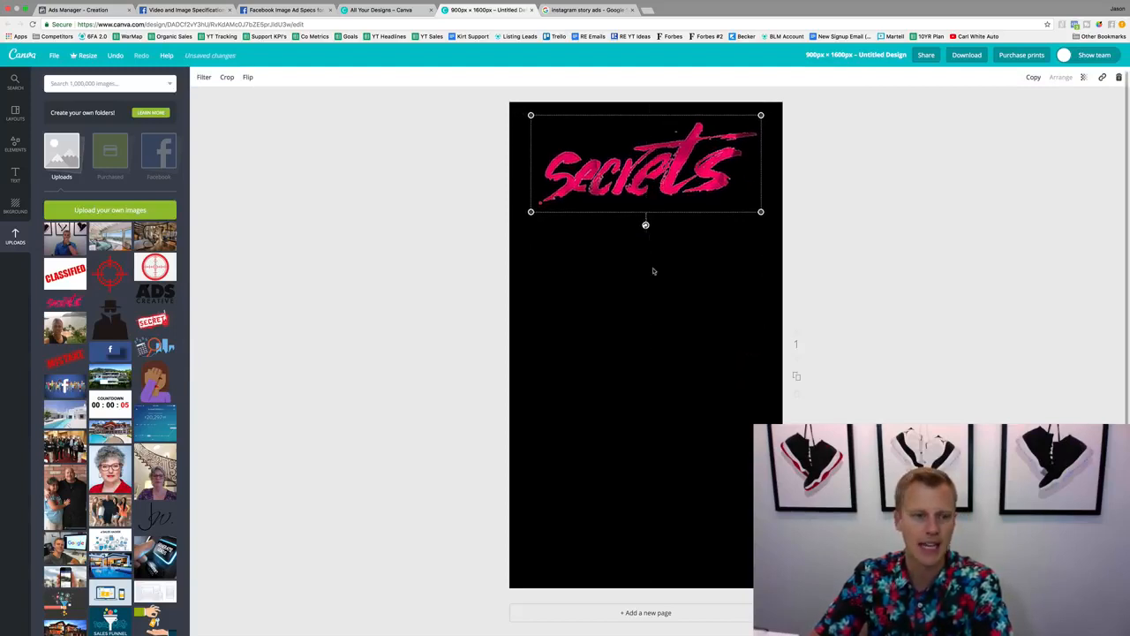
click(110, 275)
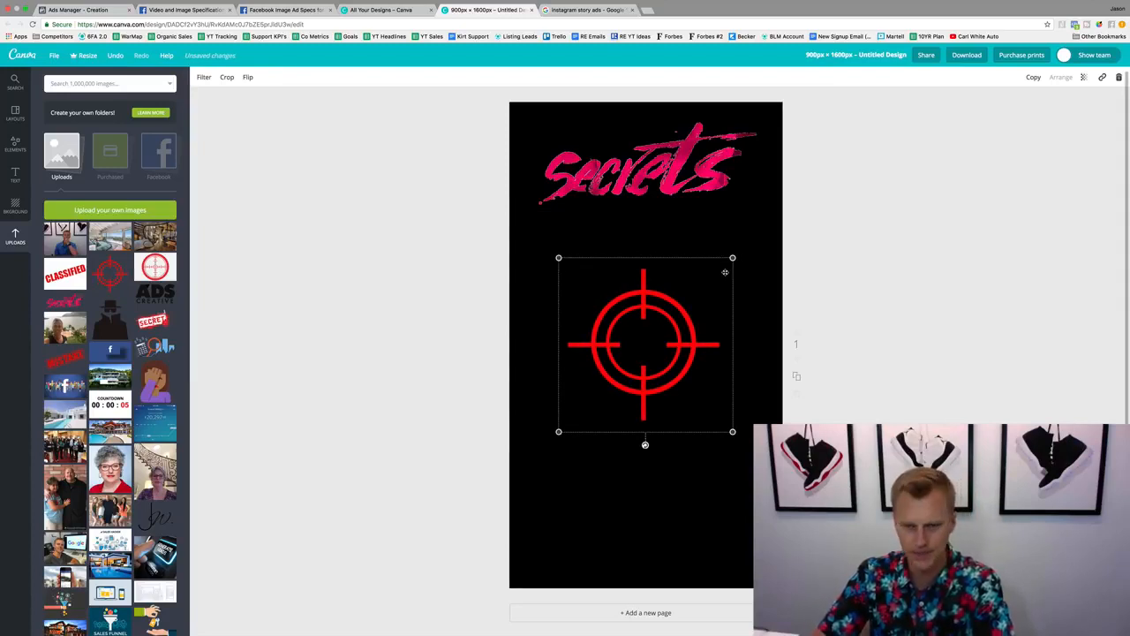
key(Delete)
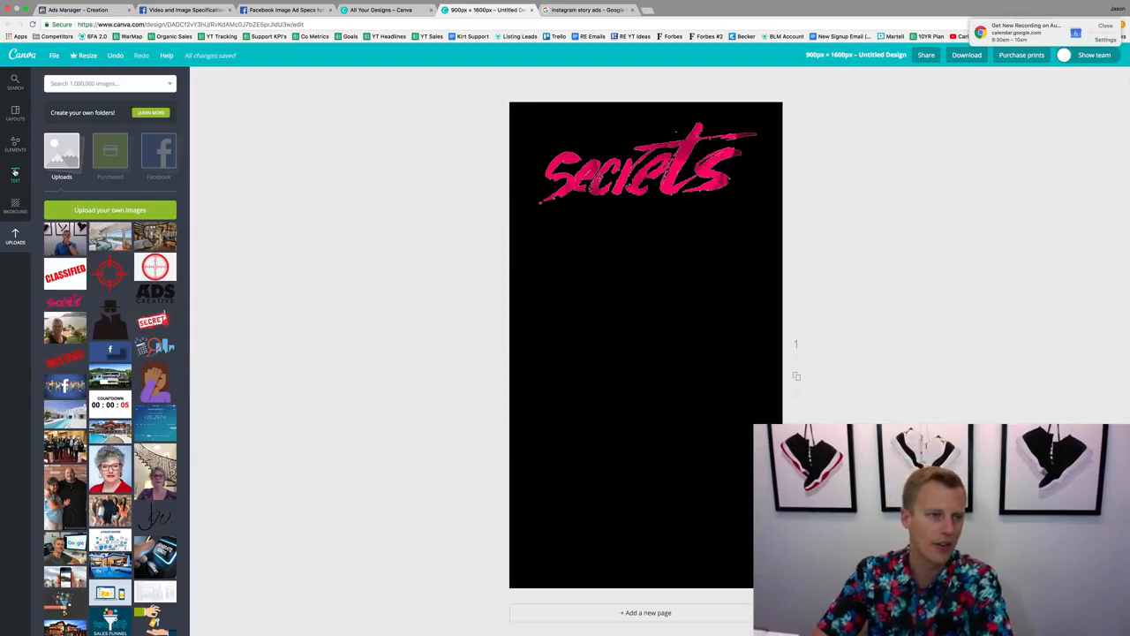
Add the "brunch" text combination in the middle of the page and change its main line to "Swipe Up Now".
click(14, 173)
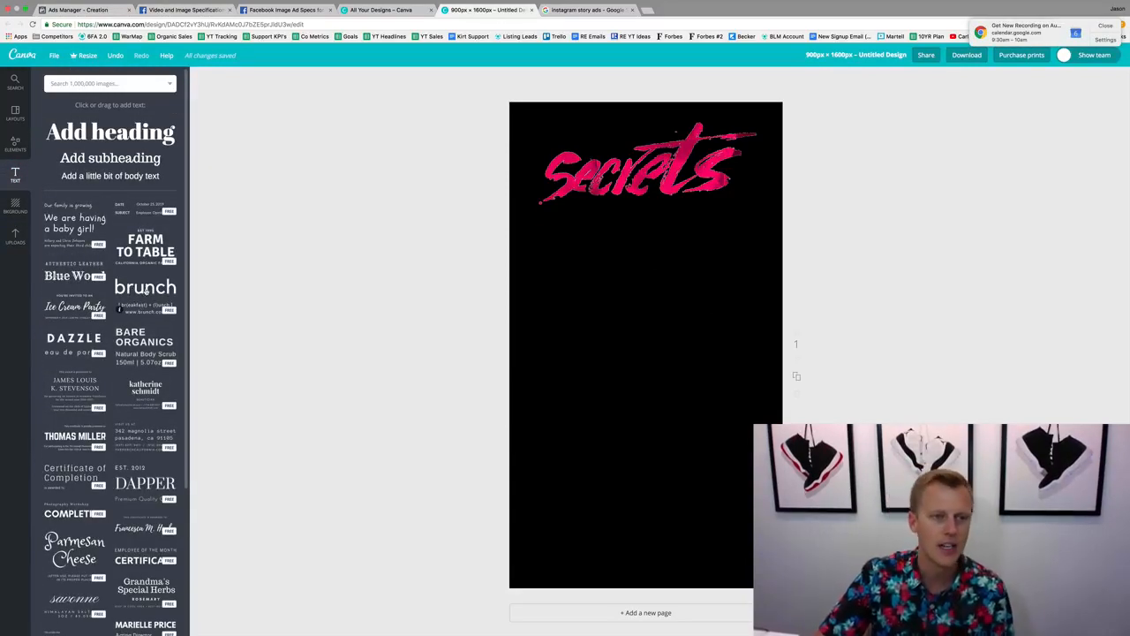
drag(146, 291, 556, 336)
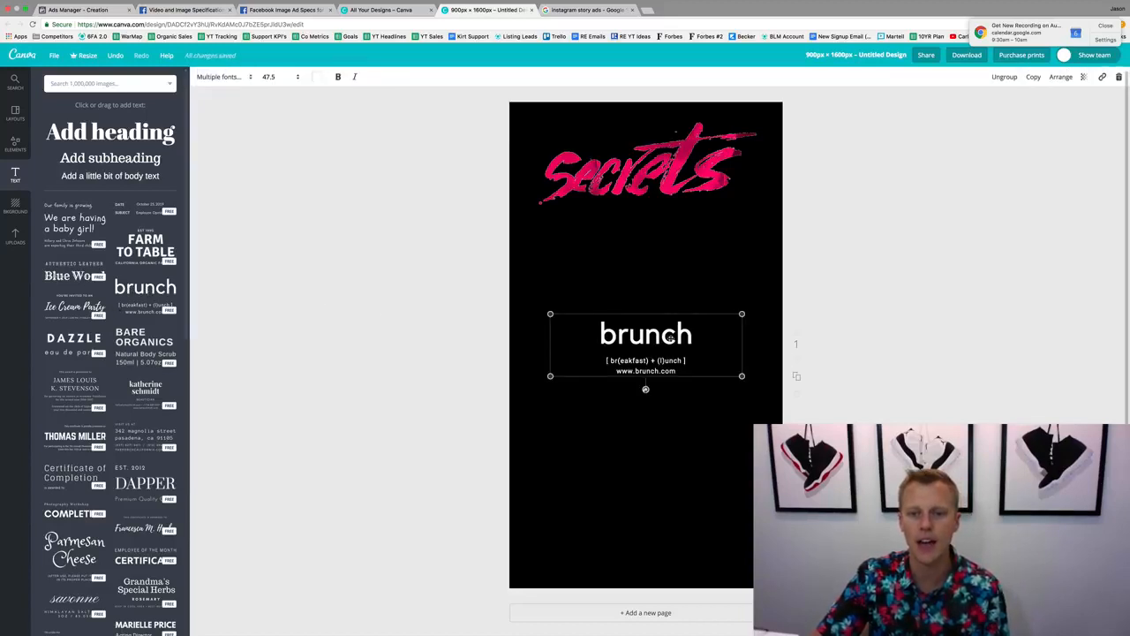
double_click(600, 334)
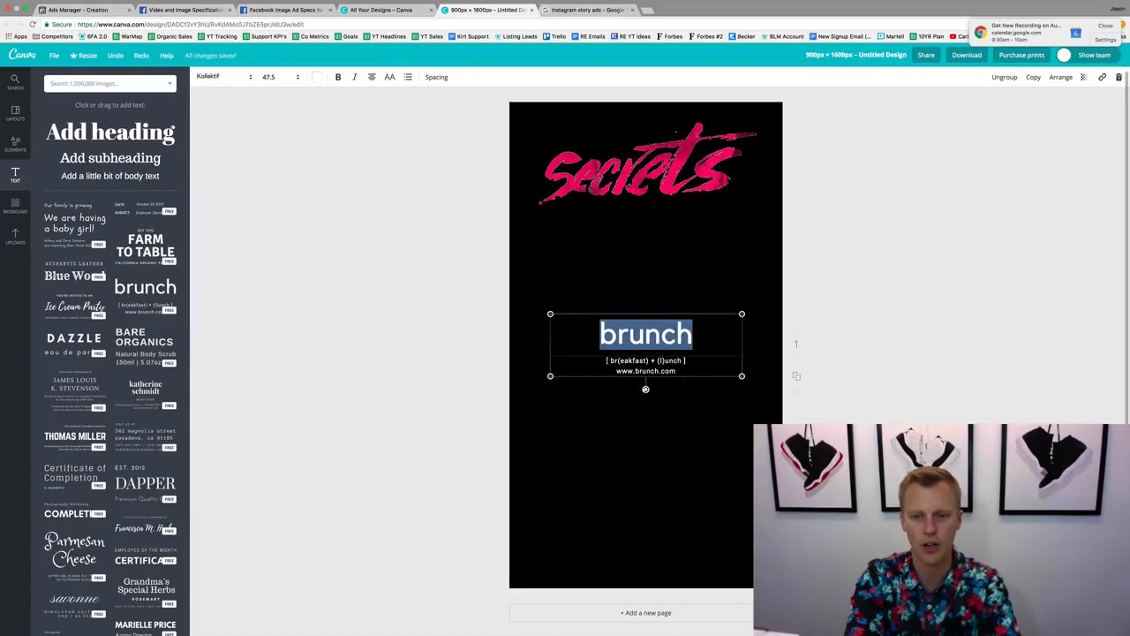
text(Swipe Up n)
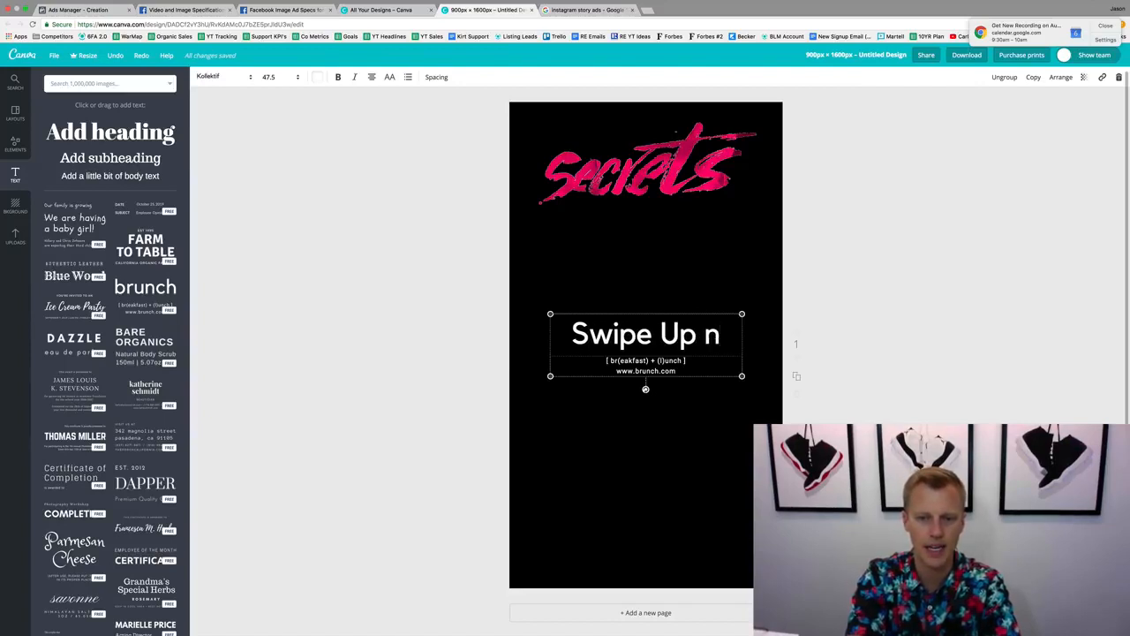
key(BackSpace)
text(Now)
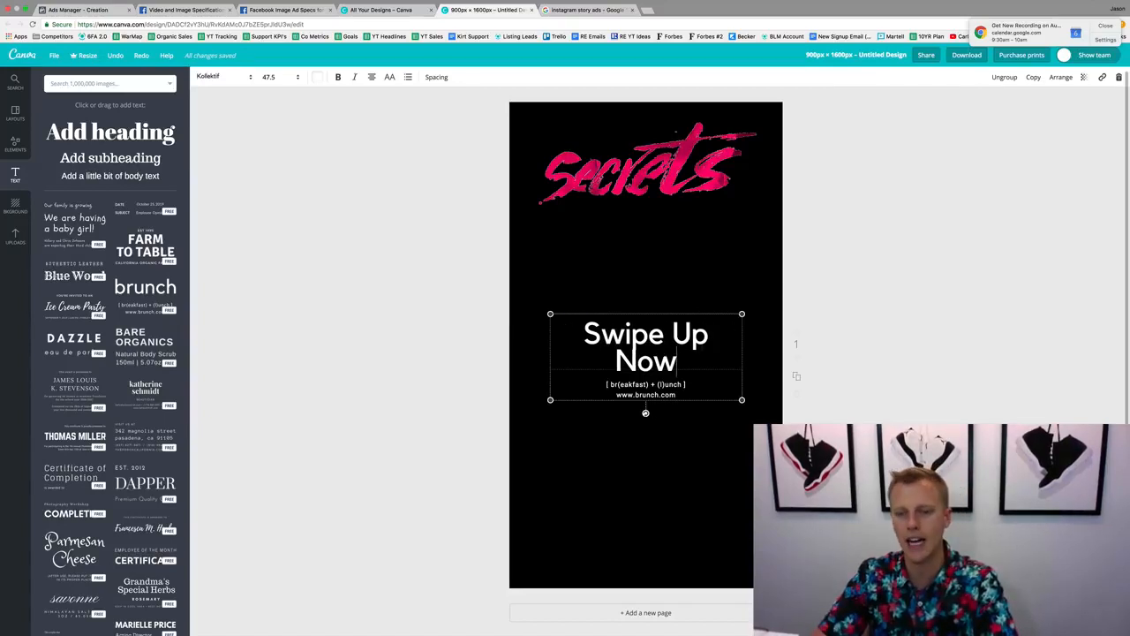
Add the uploaded photo of the man in the blue shirt over the text and enlarge it to span the full page width.
click(15, 236)
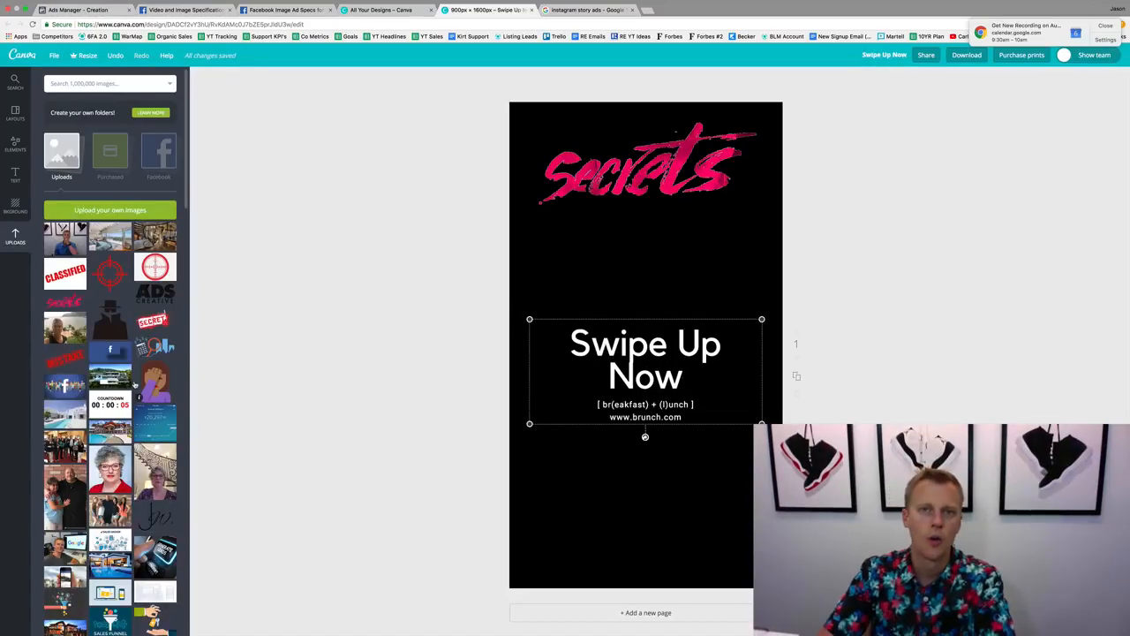
click(64, 238)
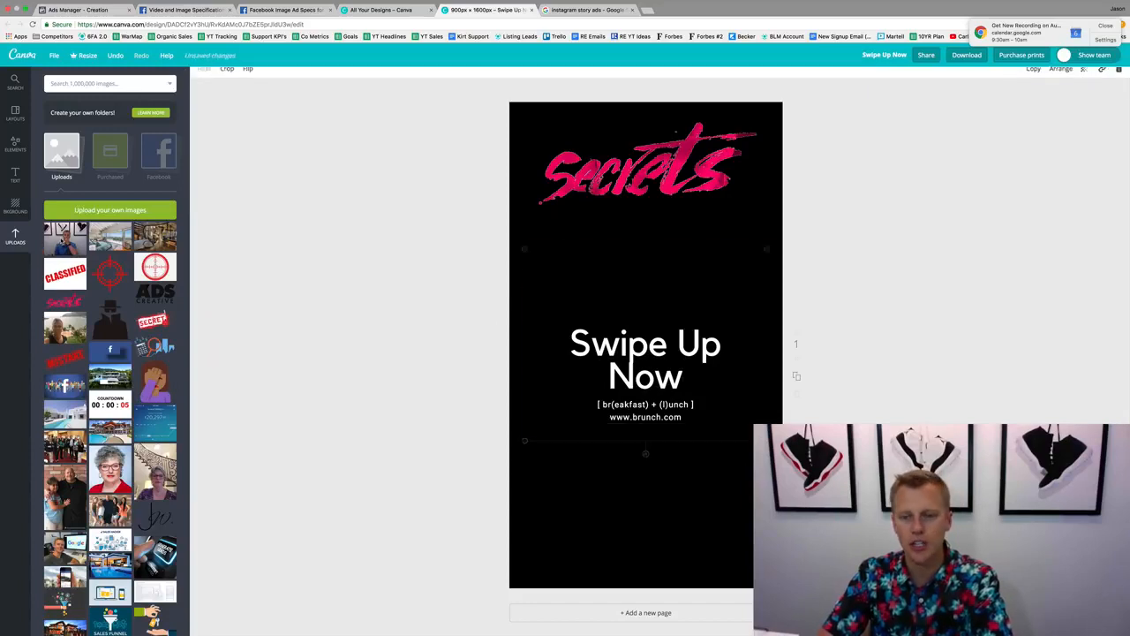
drag(767, 440, 828, 488)
drag(693, 406, 656, 425)
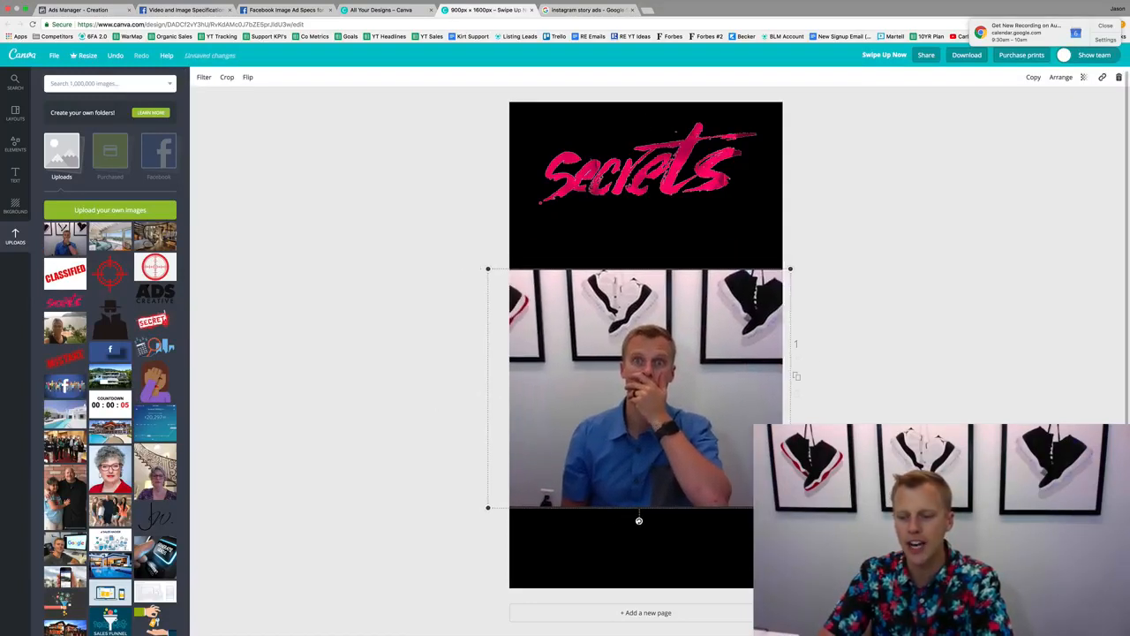
drag(790, 508, 805, 518)
drag(716, 422, 706, 422)
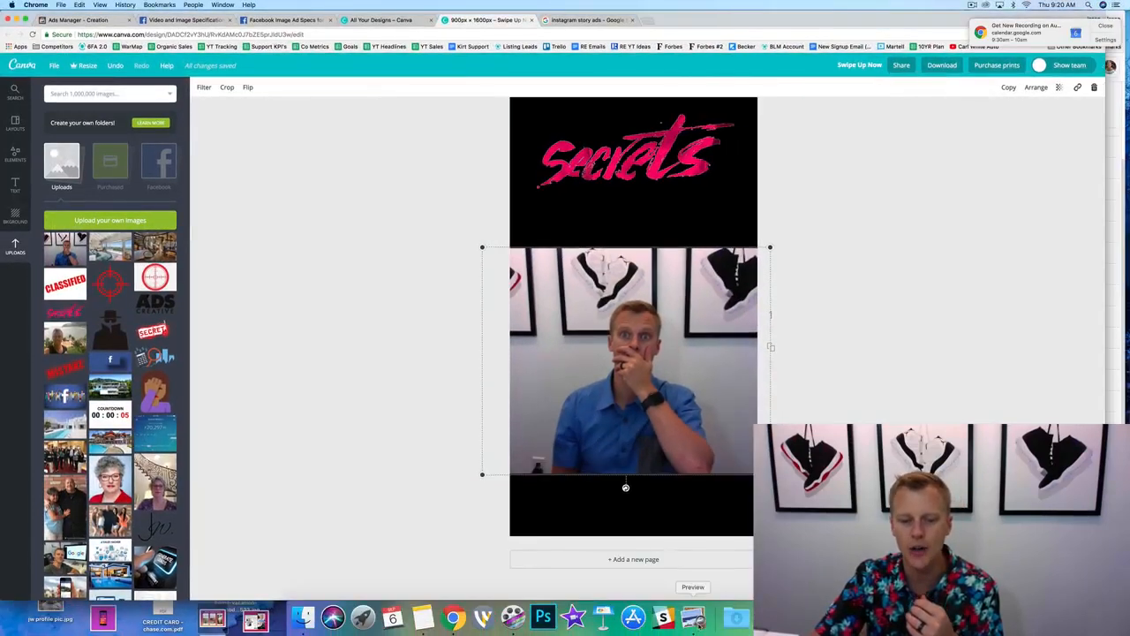
Switch to Preview to examine the example Instagram story ad, and return to the full-screen Canva design.
click(693, 618)
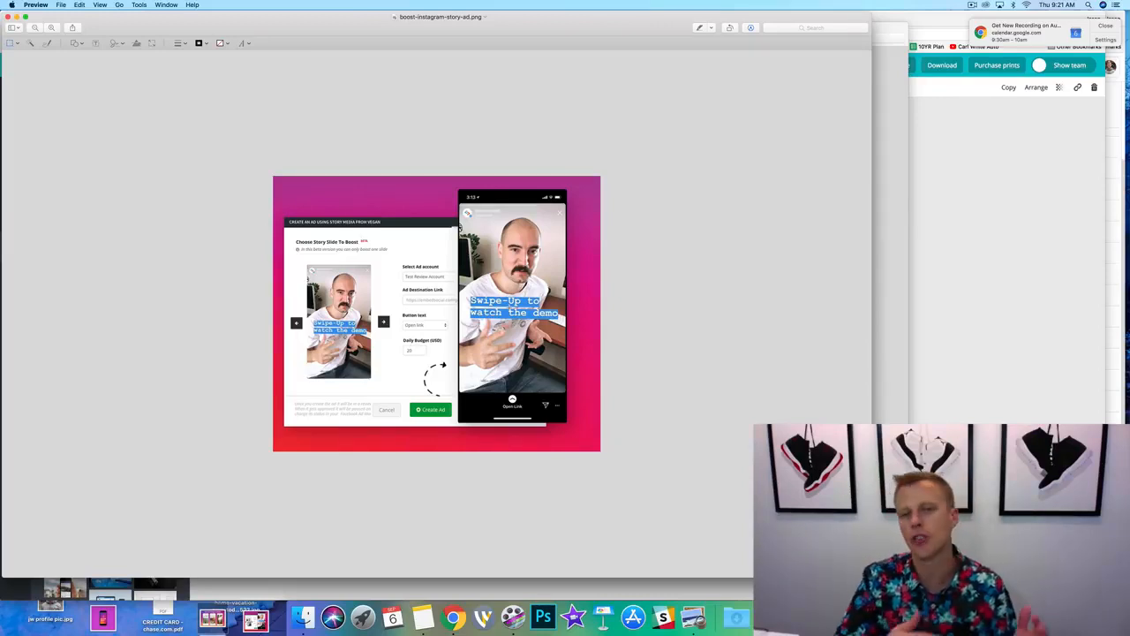
click(1034, 246)
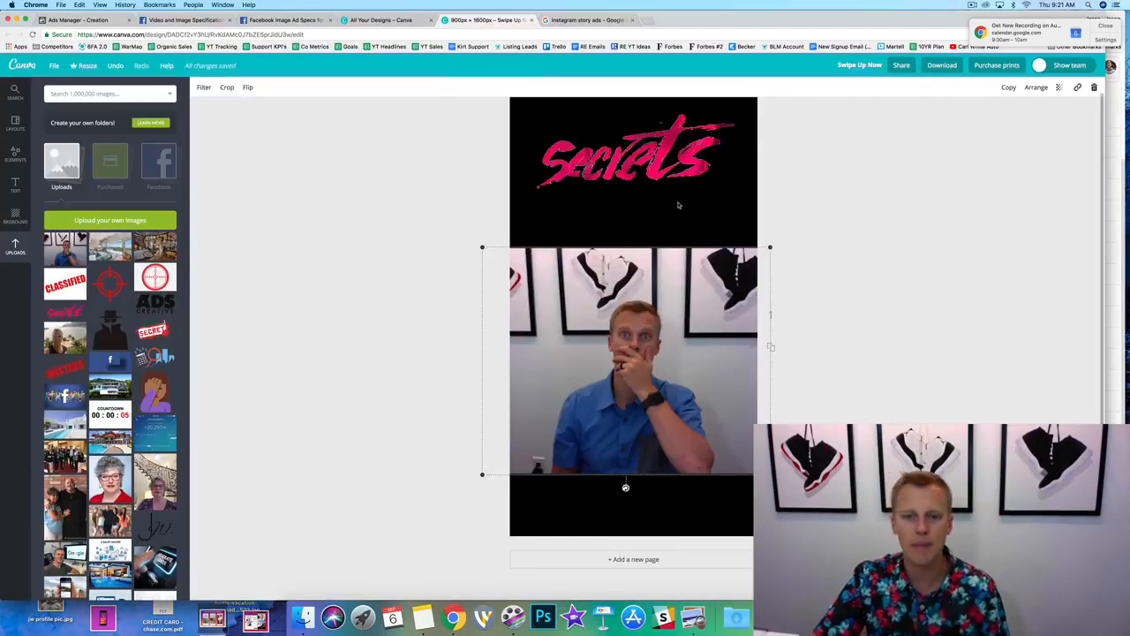
click(25, 19)
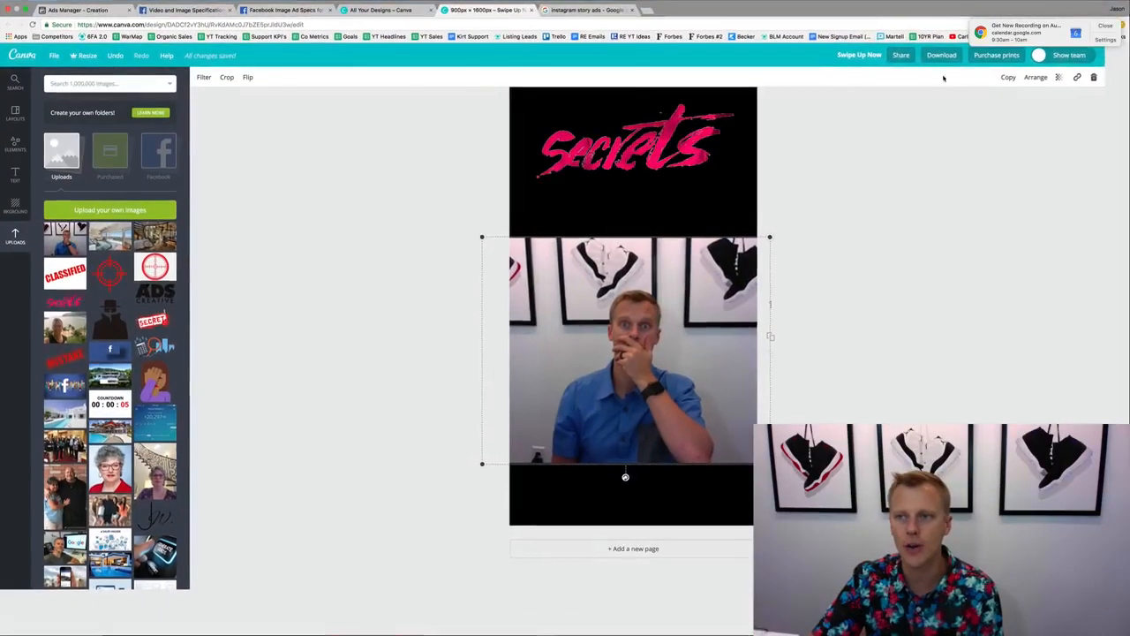
Add a heading reading "Swipe Up!" and place it in the black area below the photo.
click(849, 360)
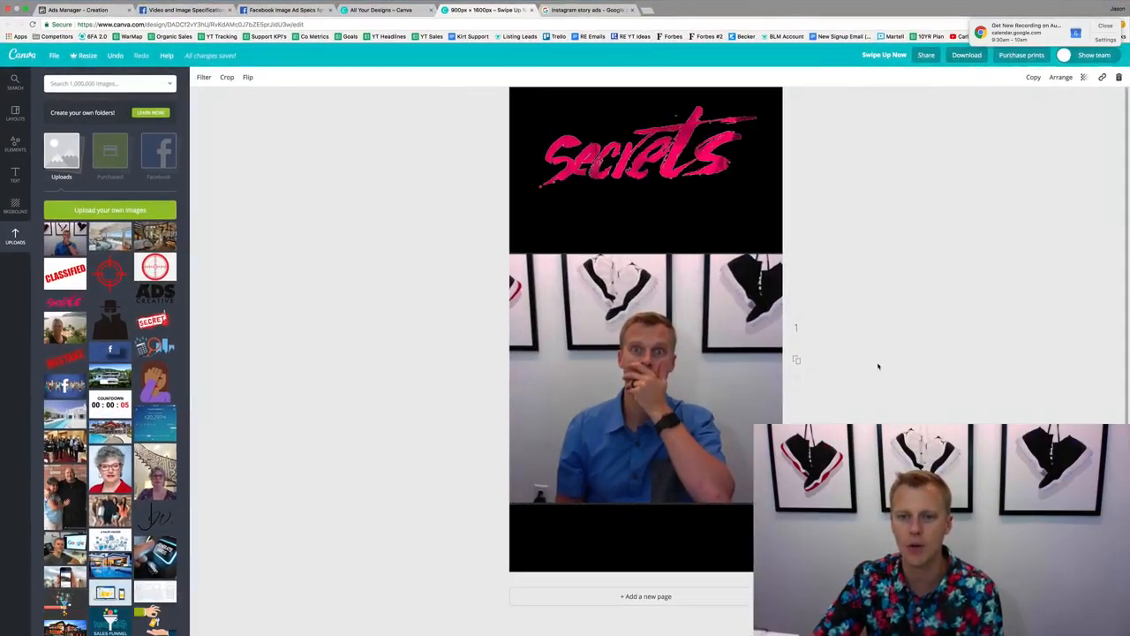
click(15, 174)
click(110, 132)
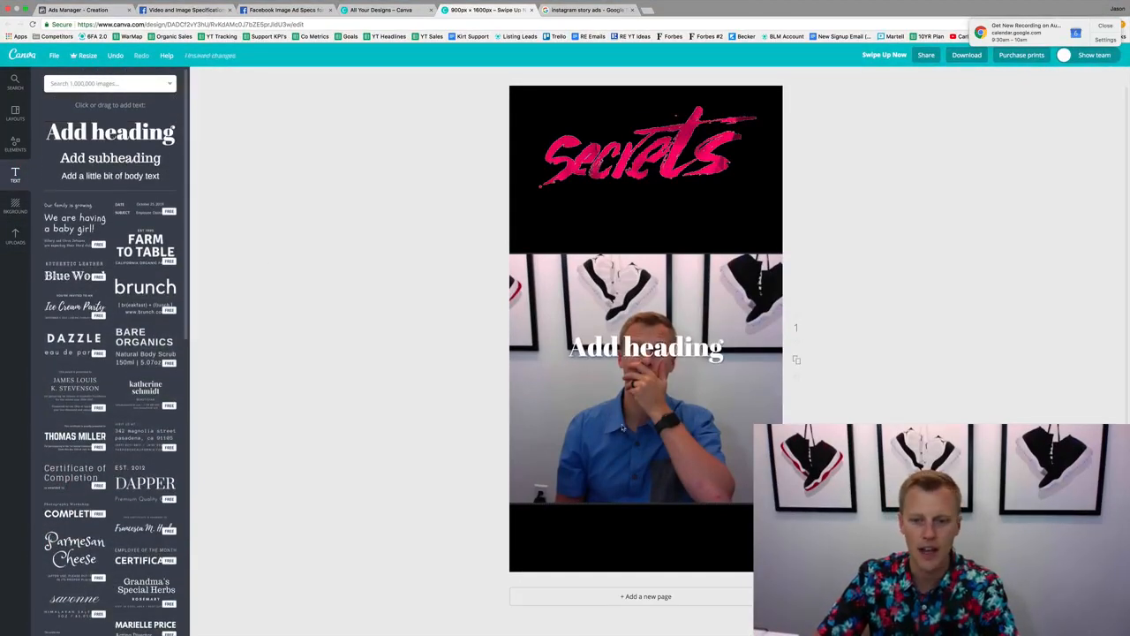
text(S)
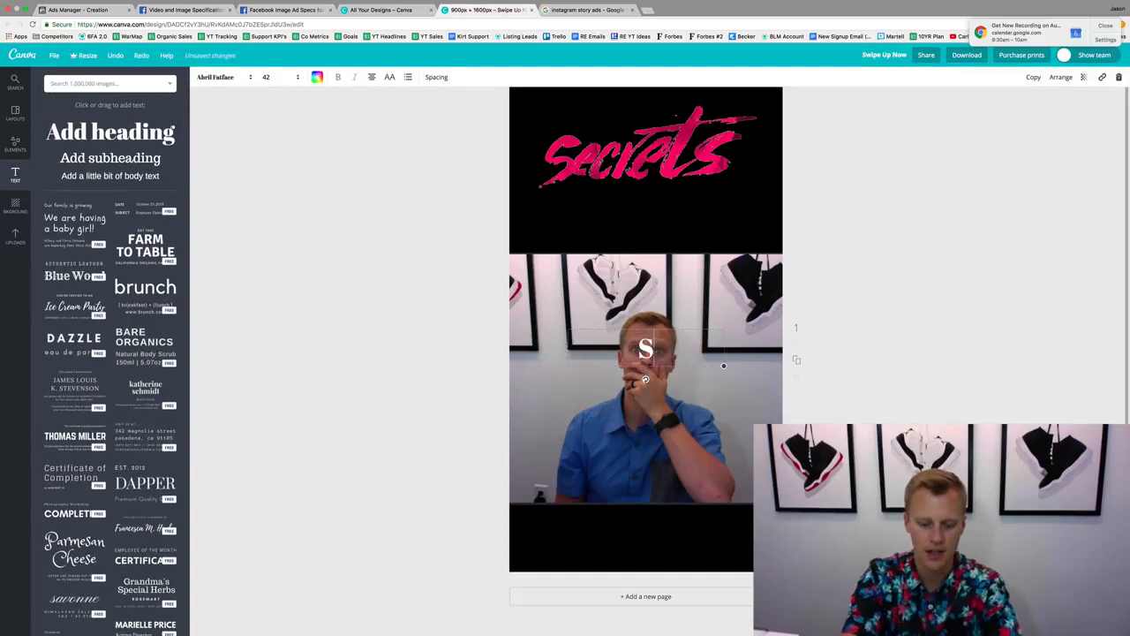
text(wipe Up!)
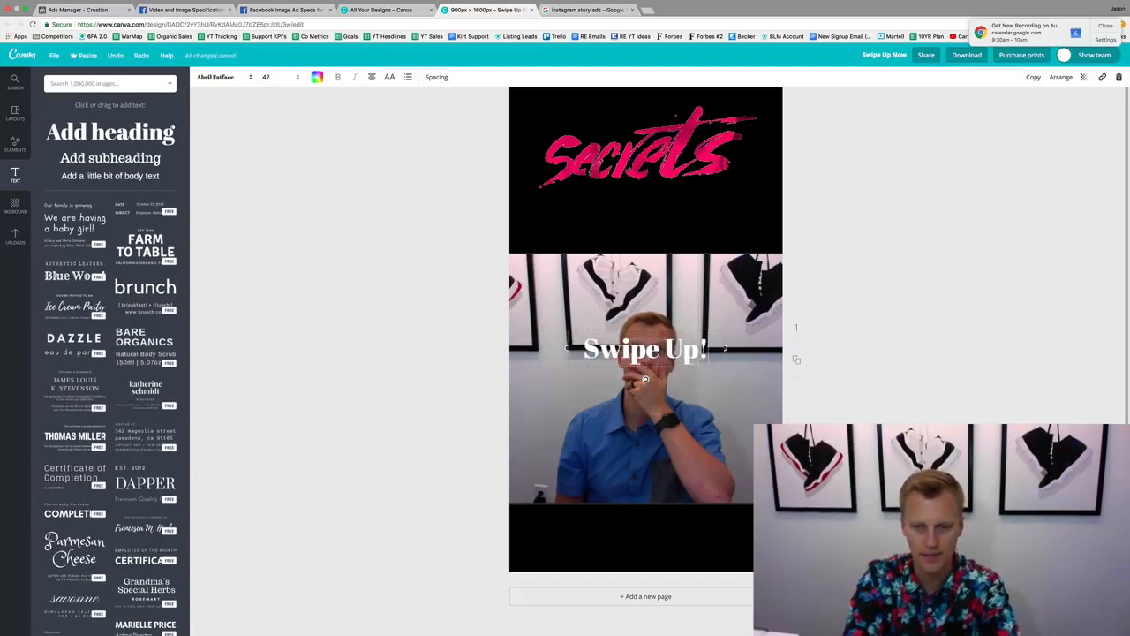
click(903, 327)
drag(687, 347, 691, 540)
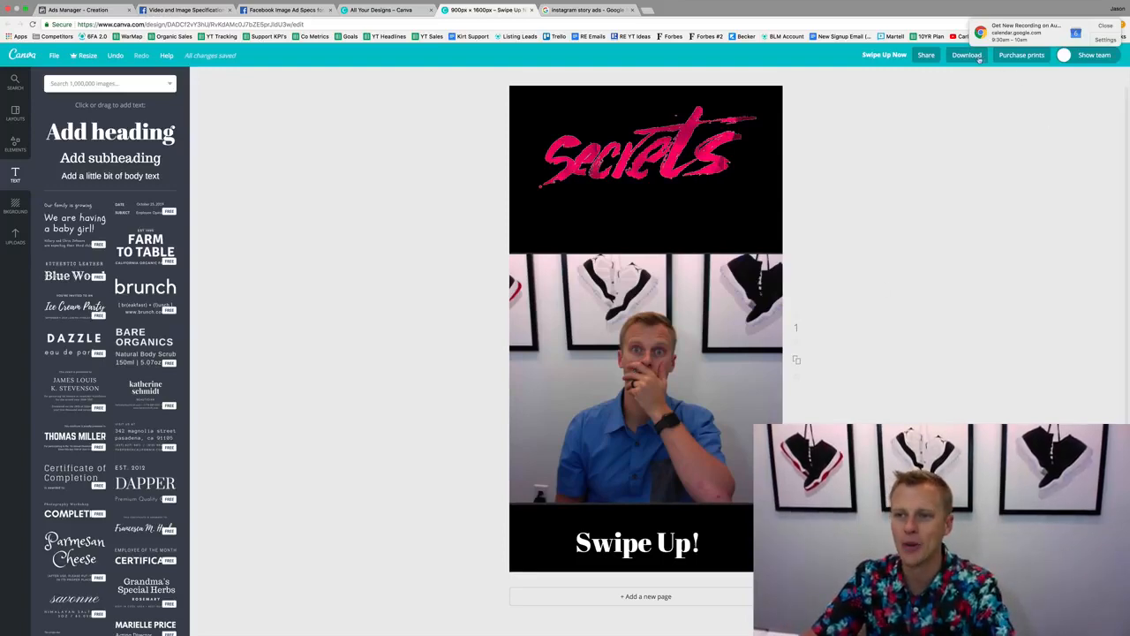
Download the finished story design and switch back to the ad setup in Ads Manager.
click(979, 56)
click(978, 156)
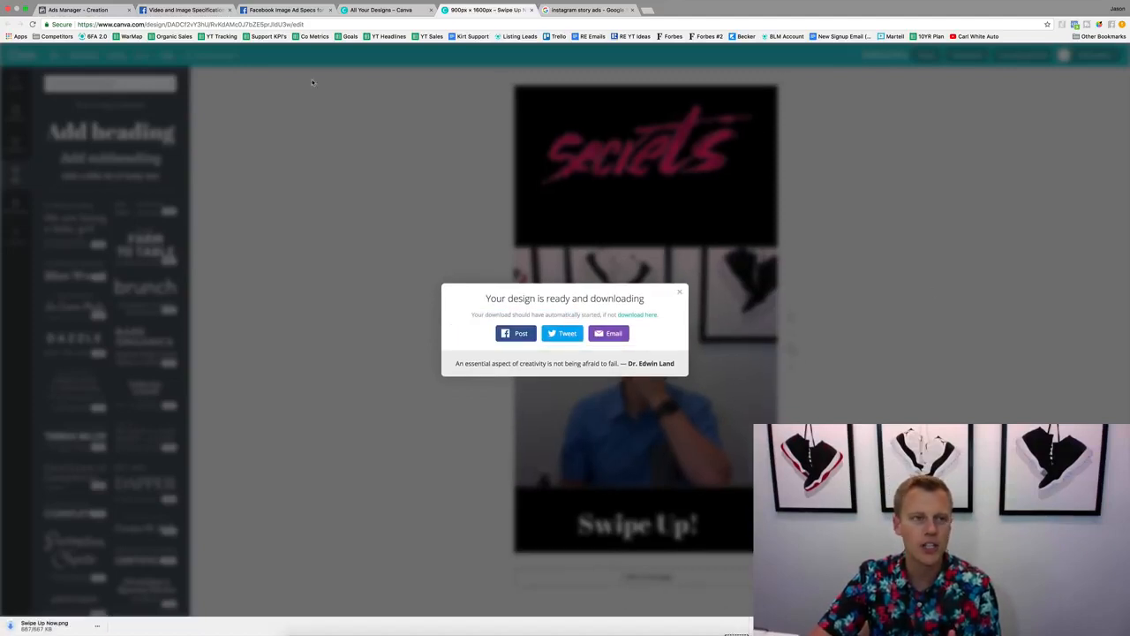
click(36, 10)
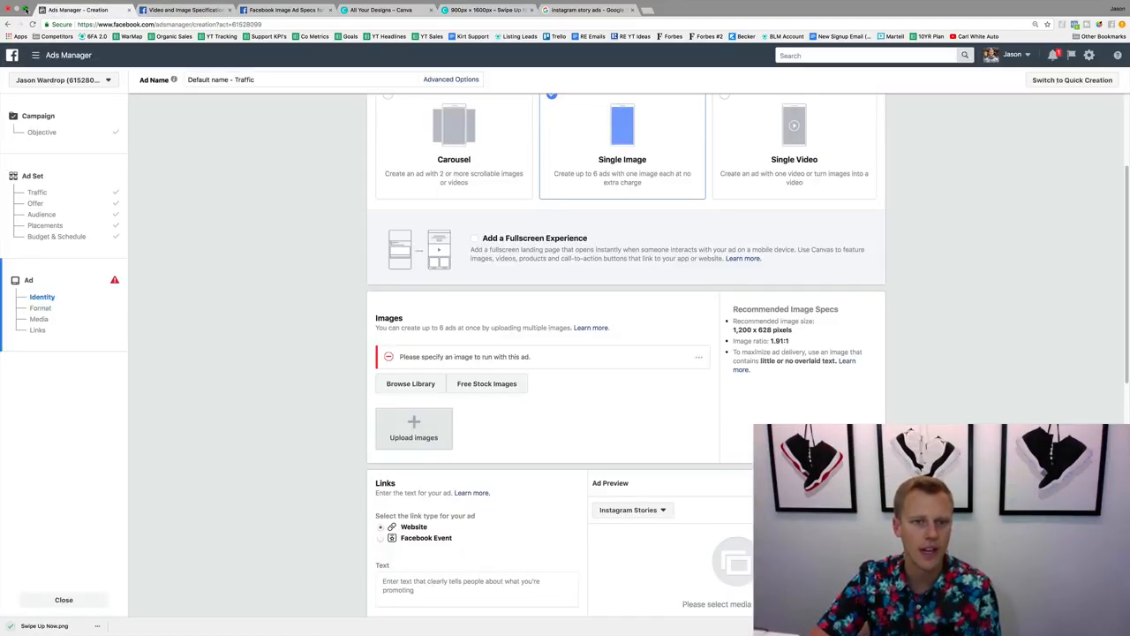
Find the downloaded Swipe Up Now.png in the Downloads stack and move it out of the stack.
click(24, 9)
click(736, 618)
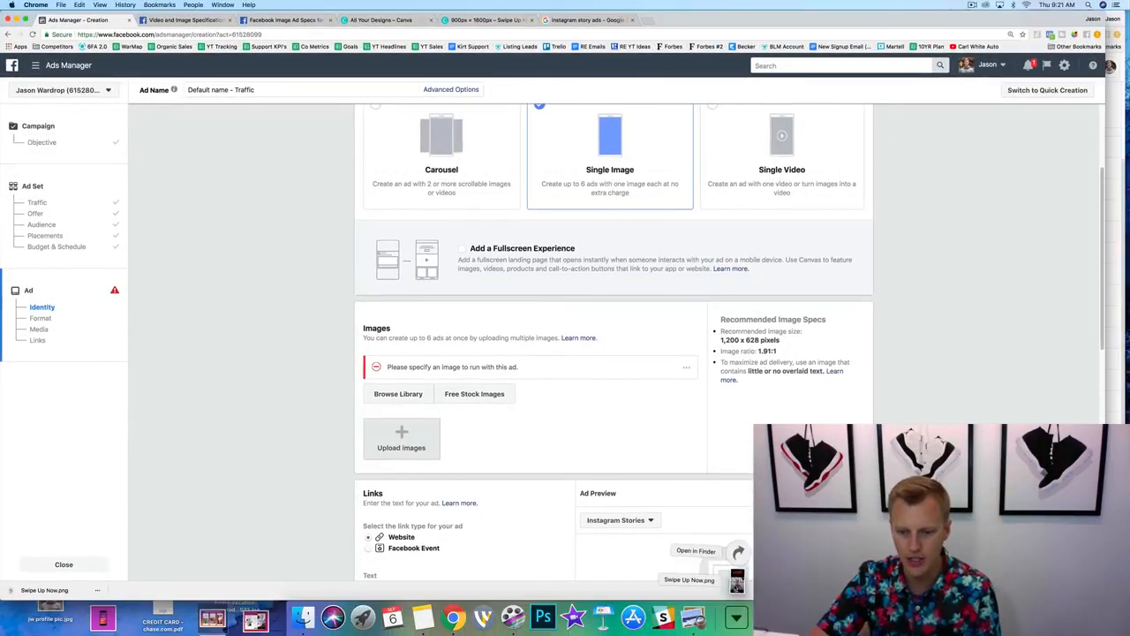
drag(736, 580, 725, 567)
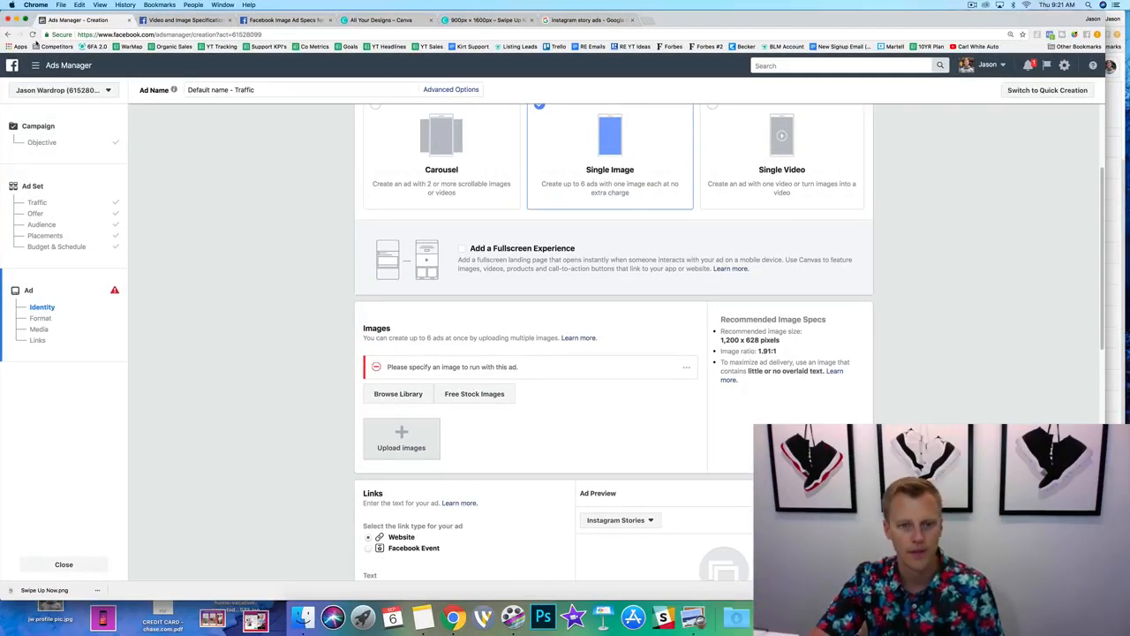
Enlarge the browser window and upload Swipe Up Now.png from the Desktop as the ad image.
click(32, 20)
click(414, 427)
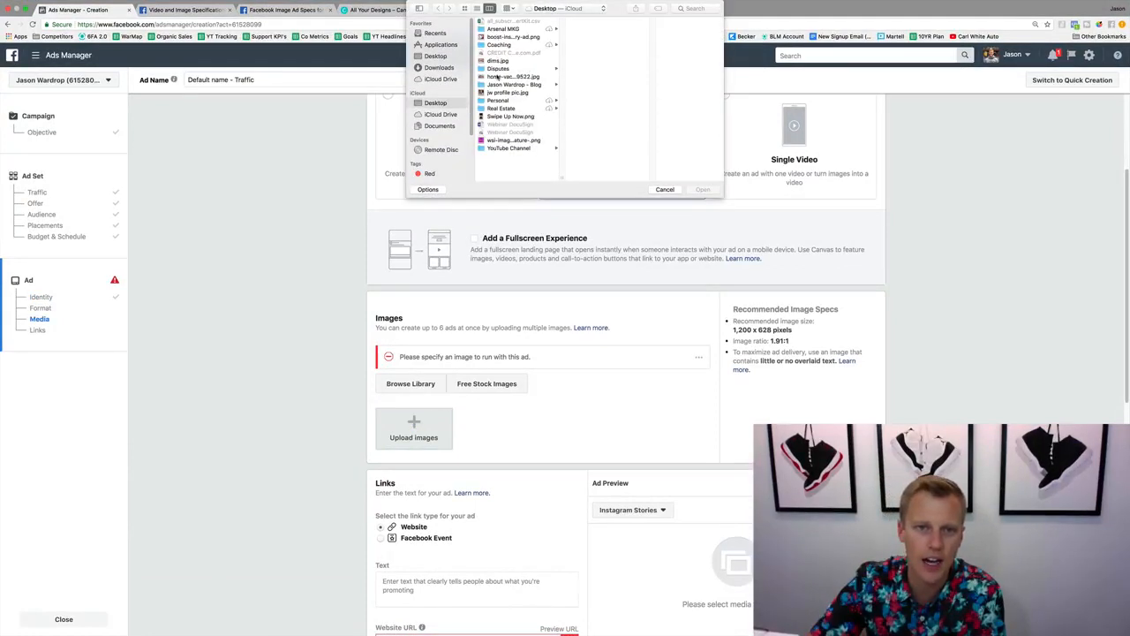
click(494, 117)
click(702, 189)
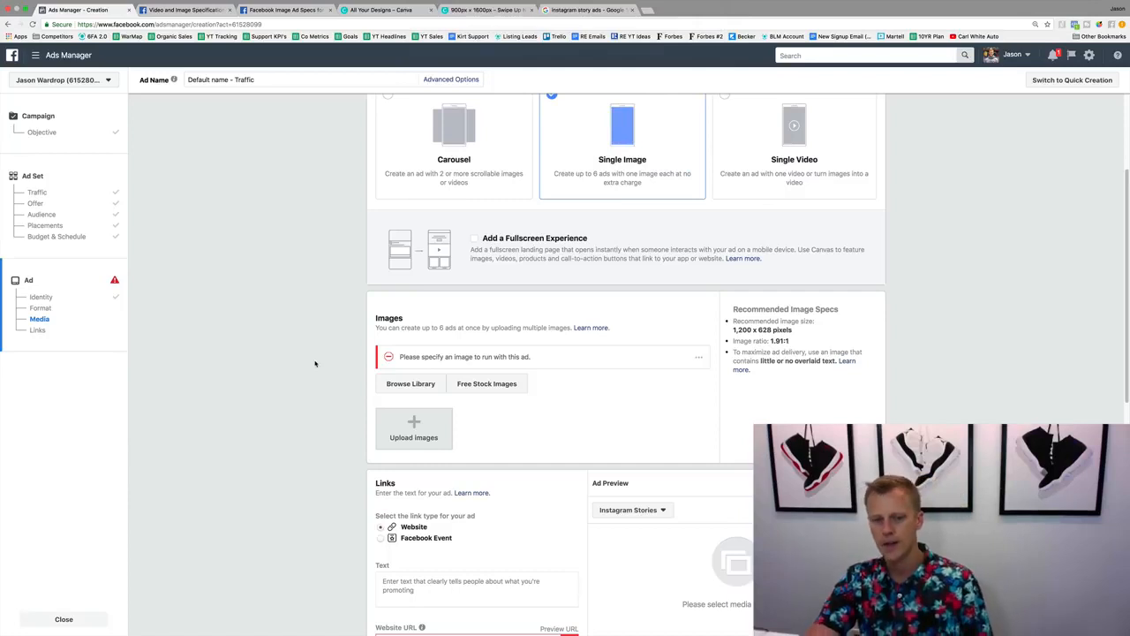
scroll(315, 363, down, 5)
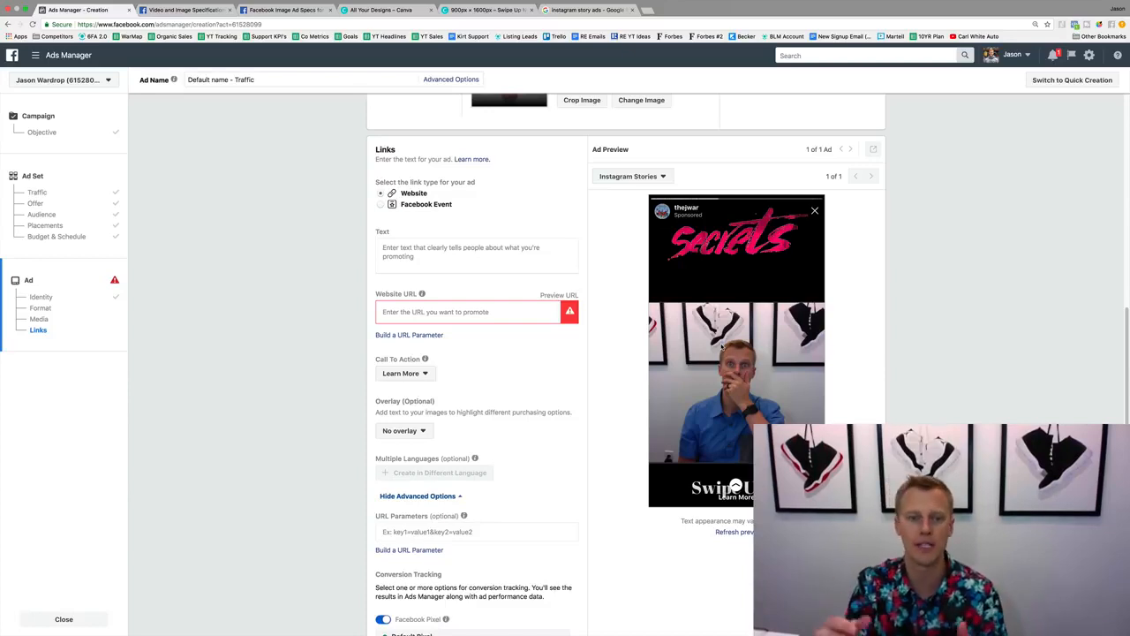
key(super+t)
text(google.com)
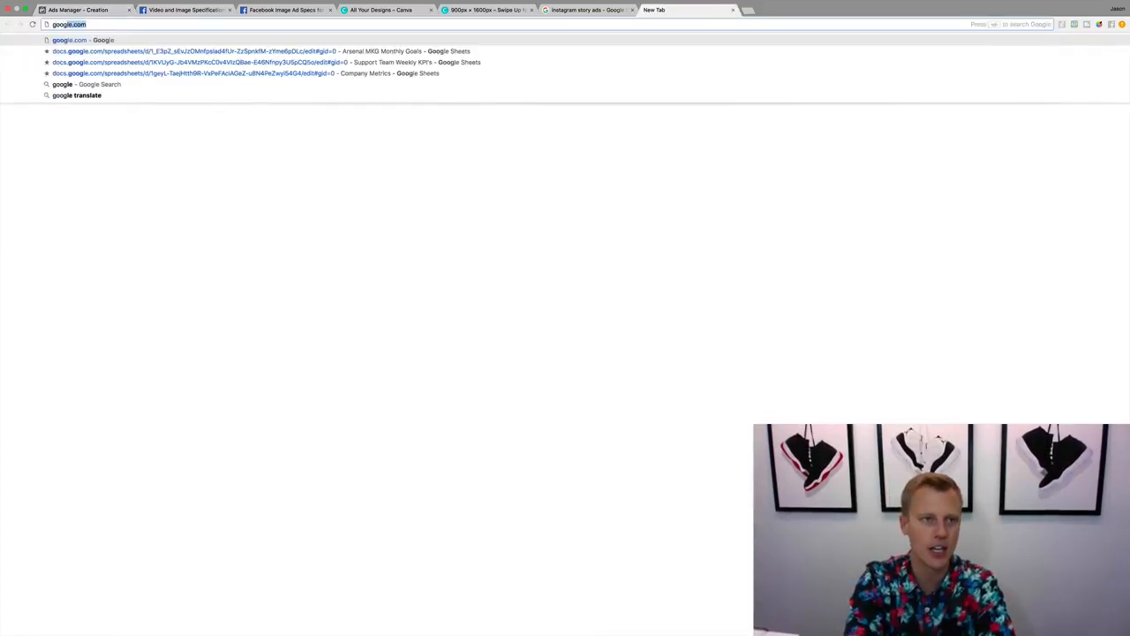
key(Return)
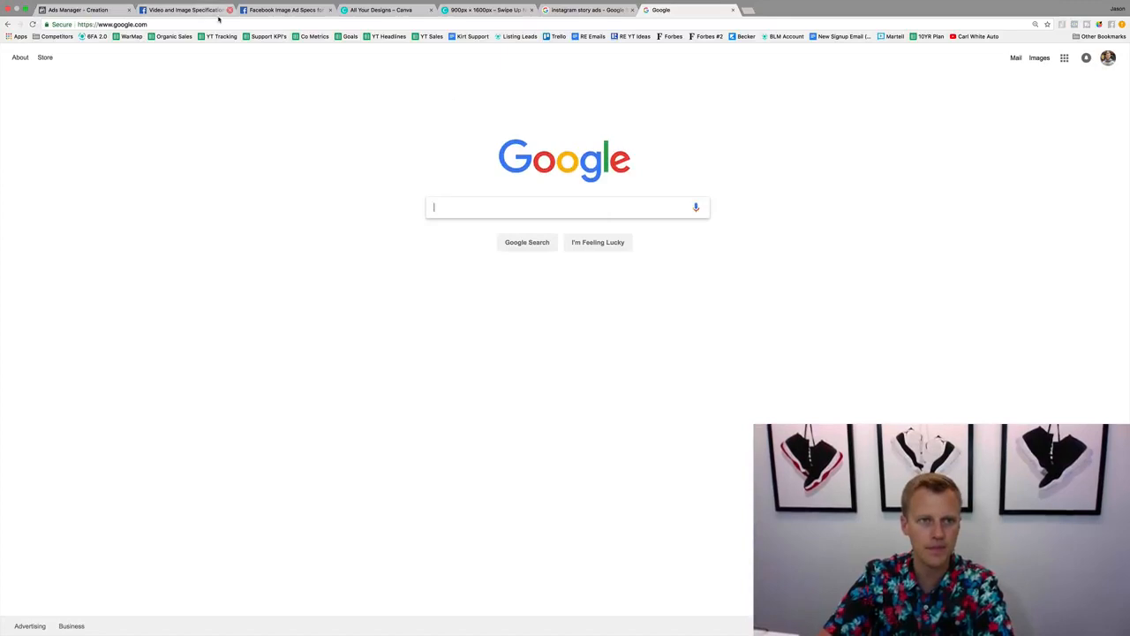
click(101, 11)
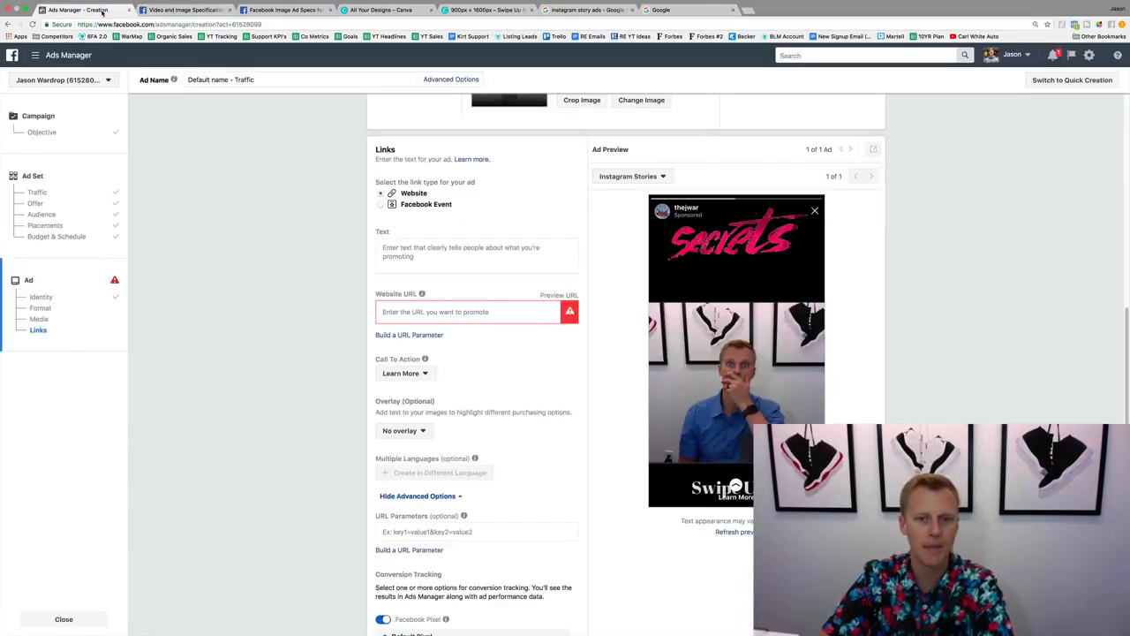
click(423, 312)
text(https://www.google.com/)
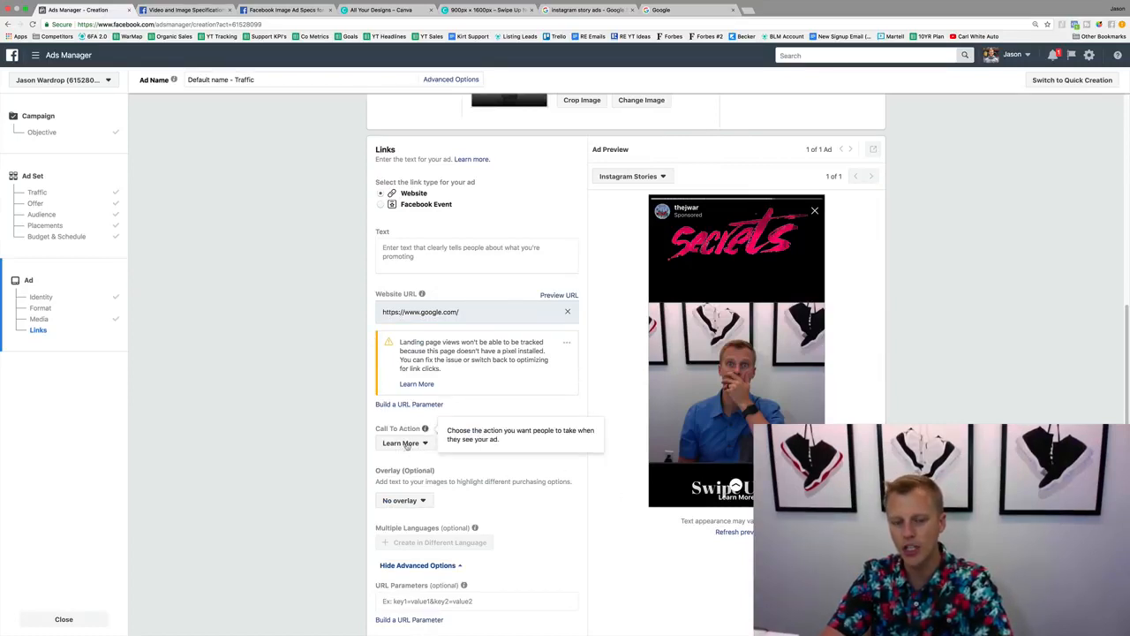
Check the supported call-to-action options for Instagram Stories in the Facebook image ad specs.
click(283, 9)
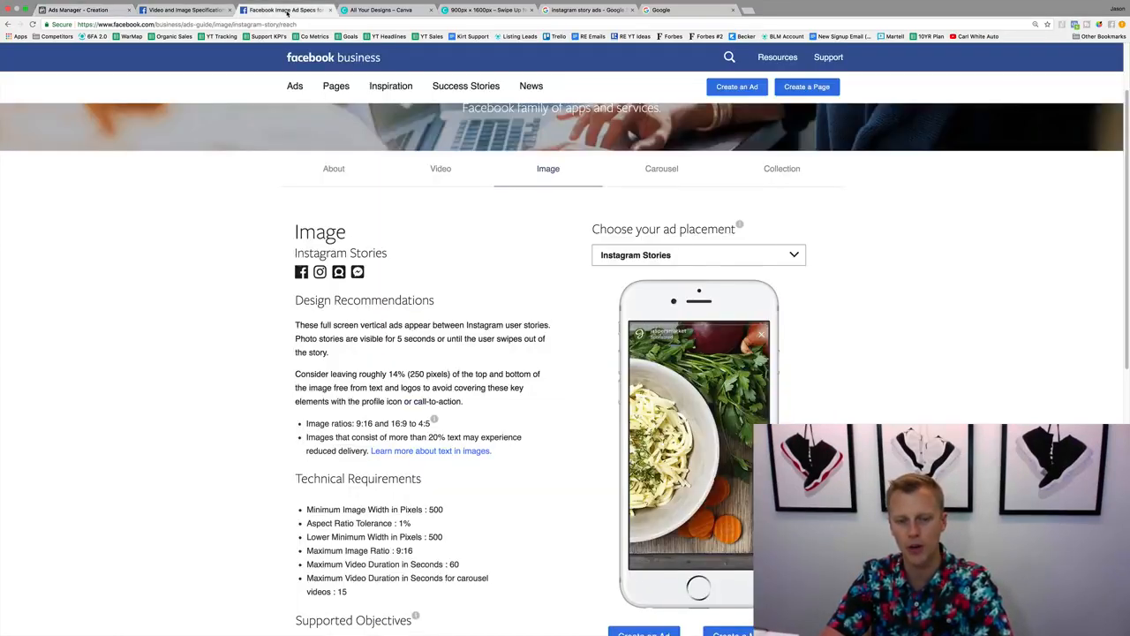
scroll(295, 522, down, 5)
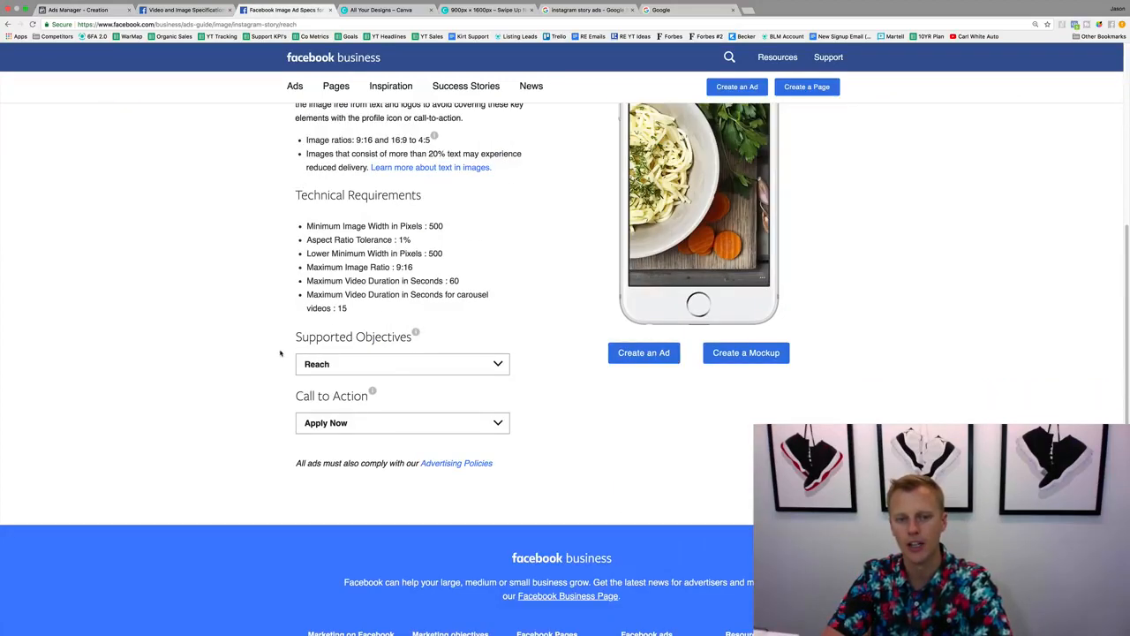
click(358, 427)
click(258, 399)
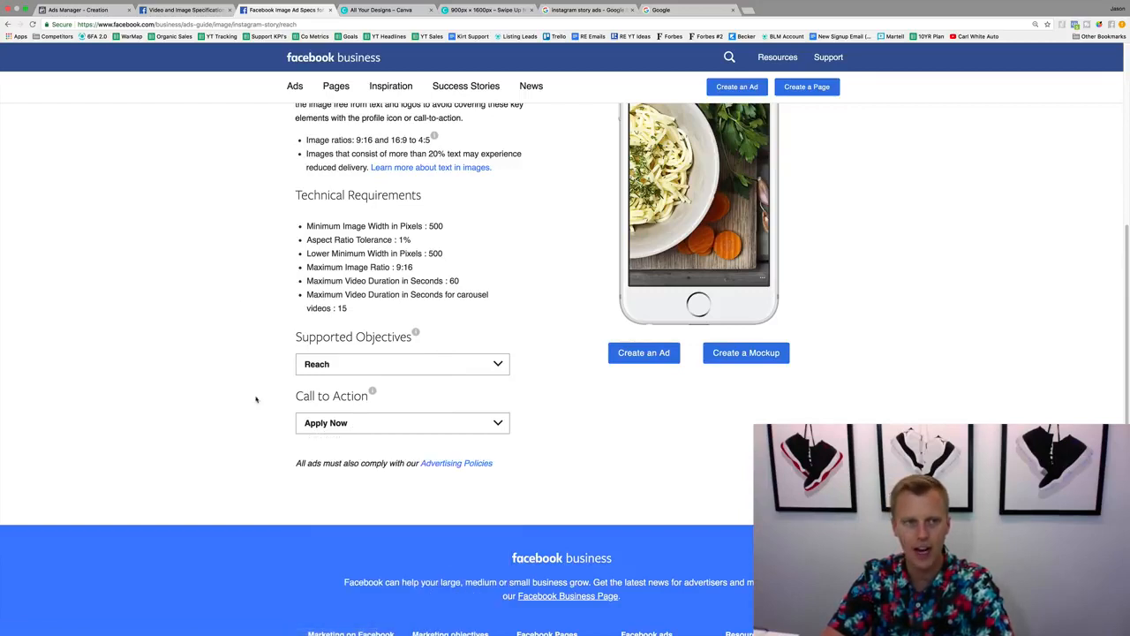
Return to the ad setup in Ads Manager and choose Learn More as the call to action.
click(68, 11)
click(416, 445)
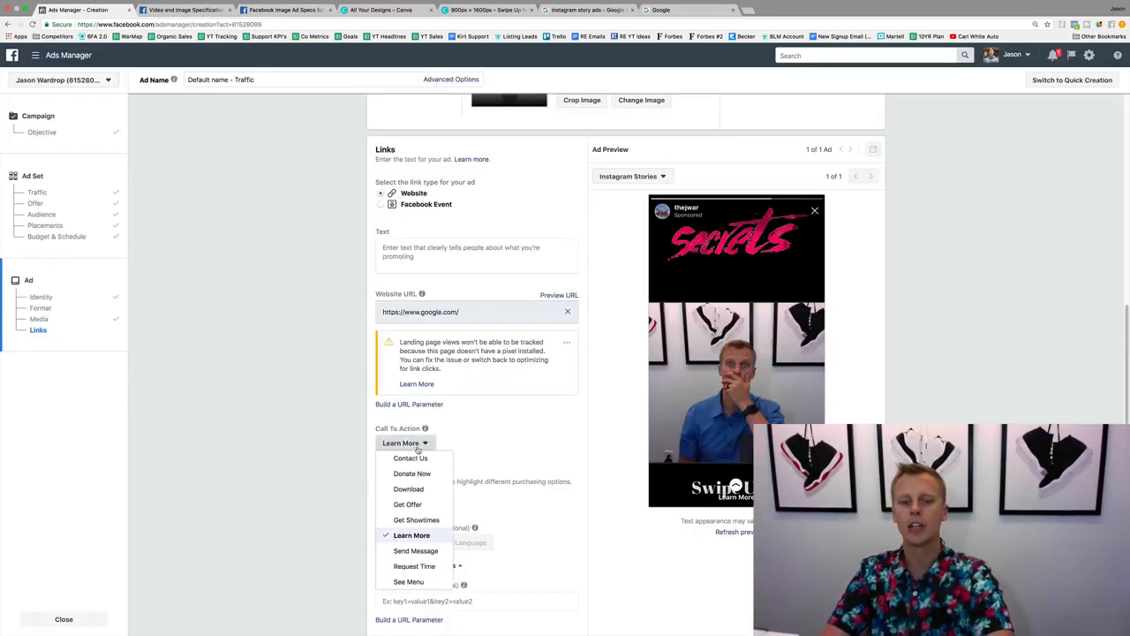
click(427, 535)
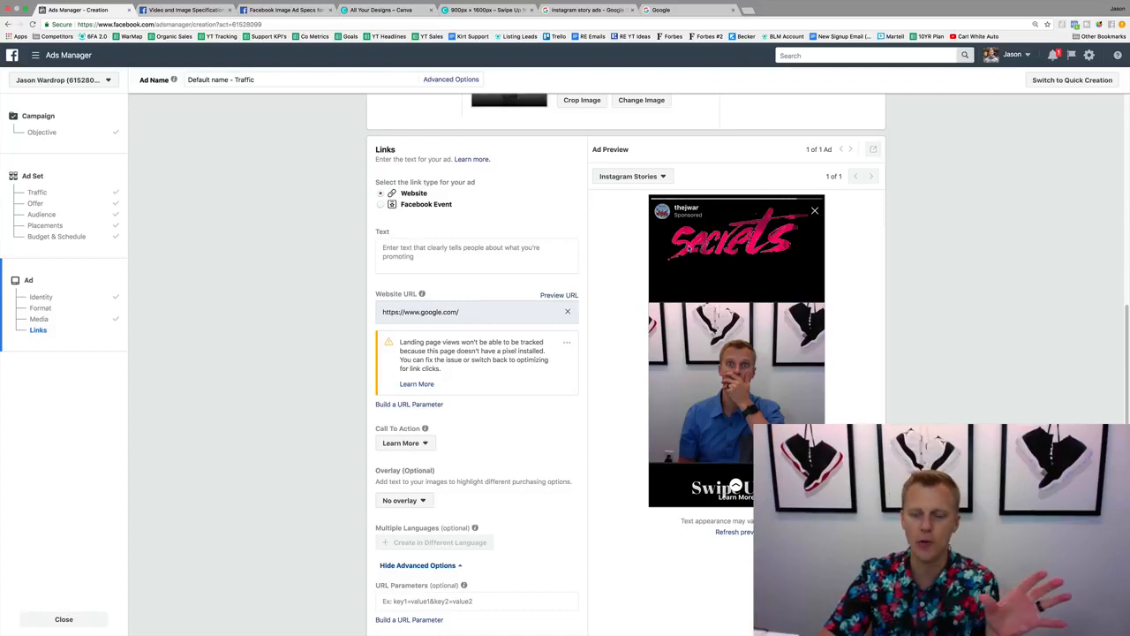
Confirm the finished ad order and switch off the Traffic (demo Instagram Story Campaign) campaign.
scroll(632, 315, down, 2)
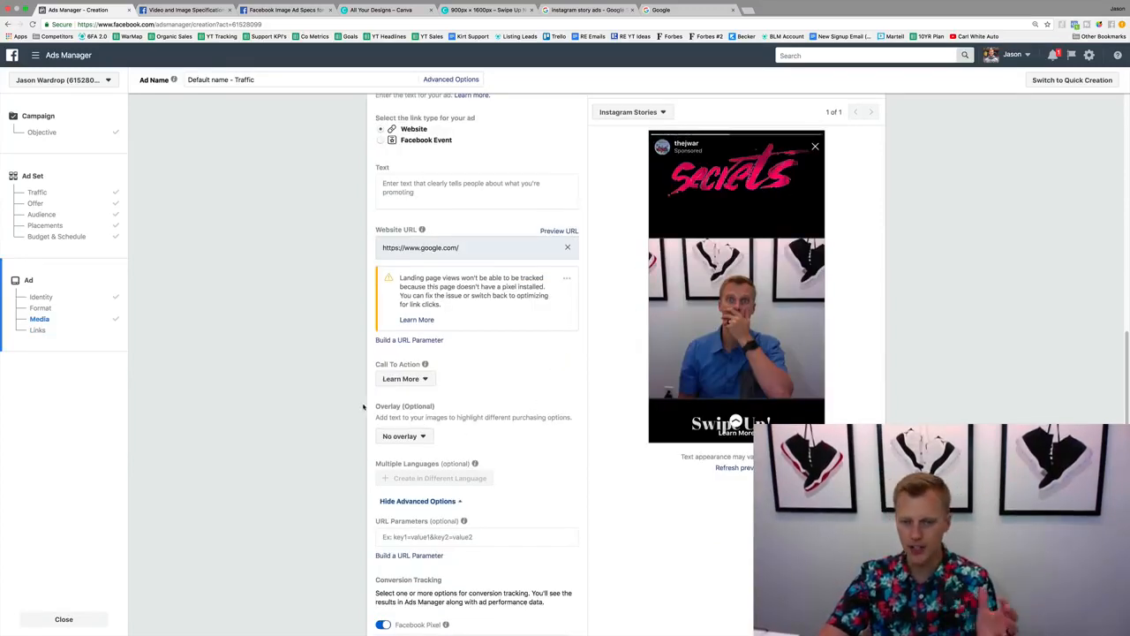
scroll(542, 414, down, 5)
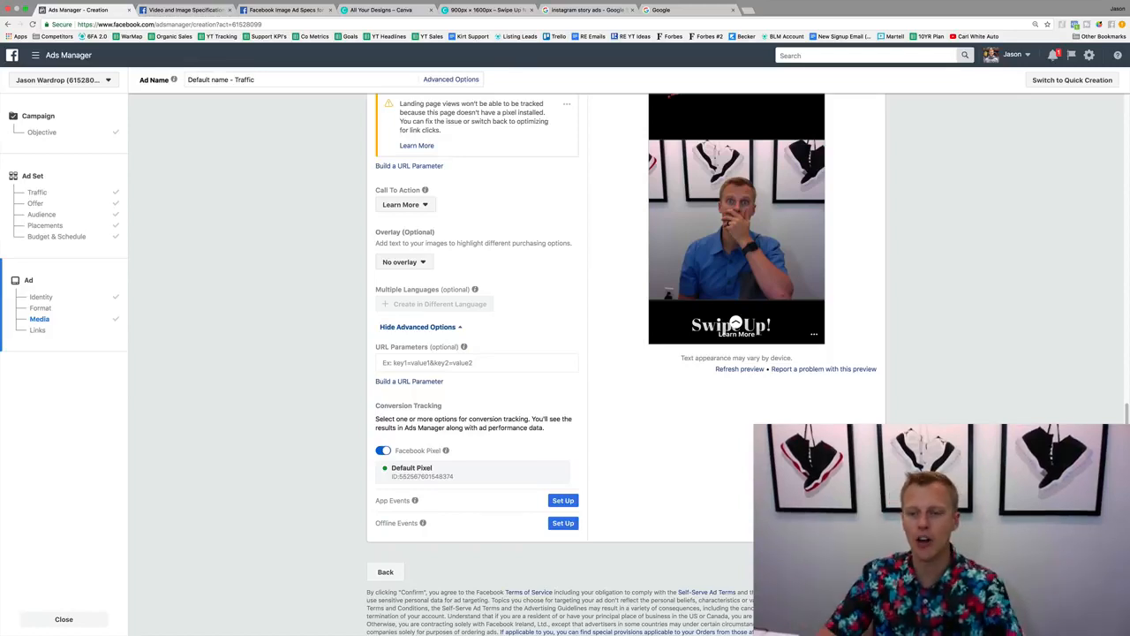
click(860, 572)
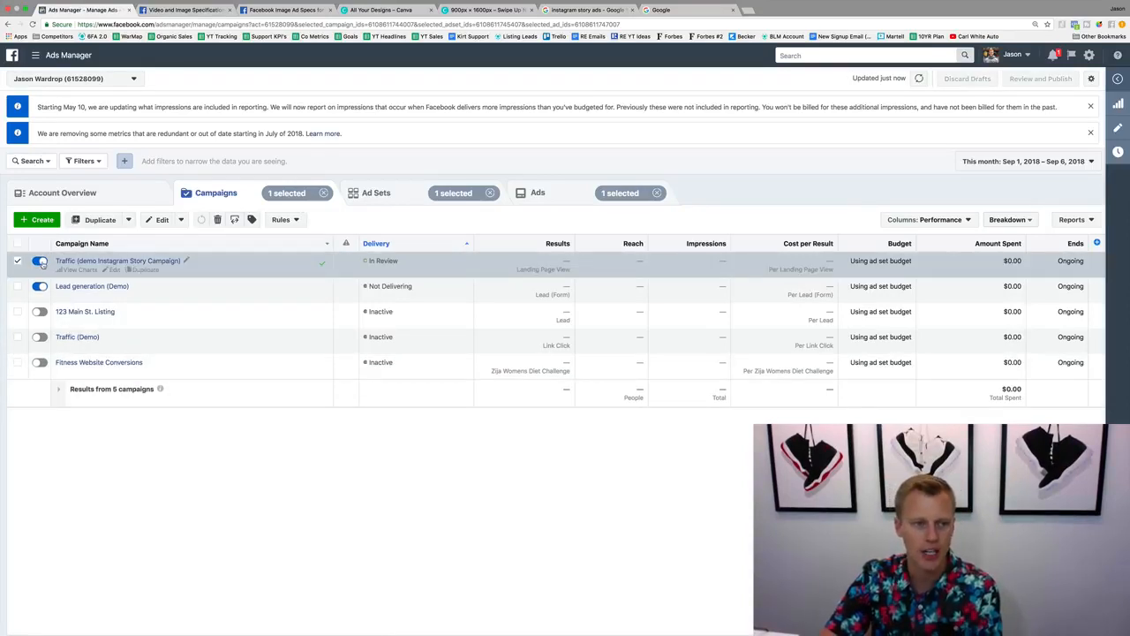
click(40, 261)
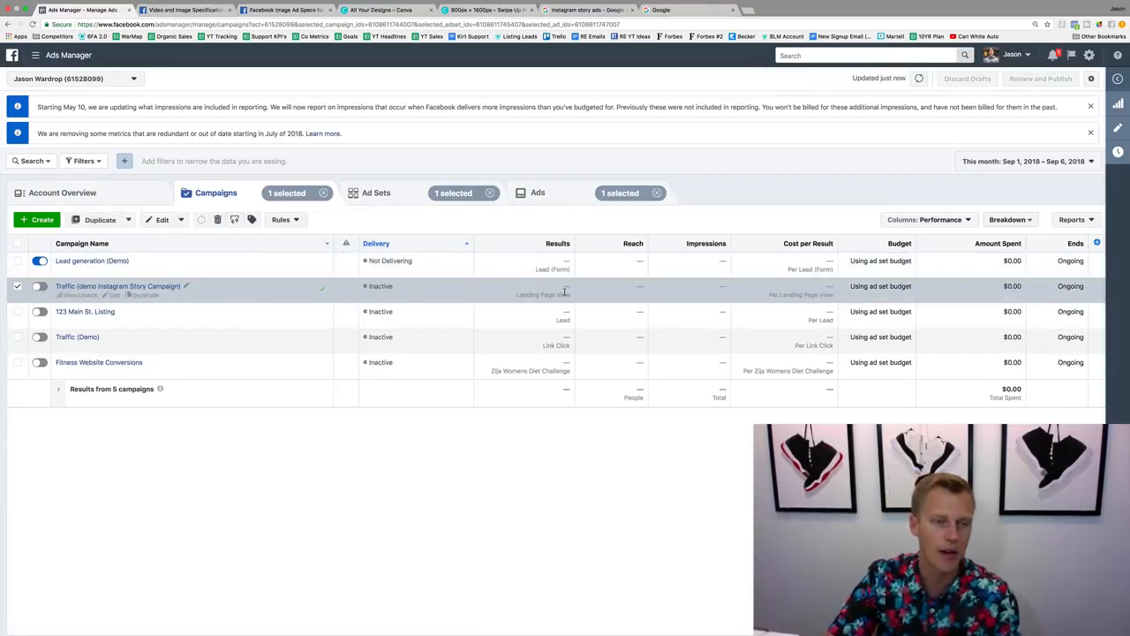
Open the demo Instagram Story campaign's ad sets and look through the available column presets.
click(118, 287)
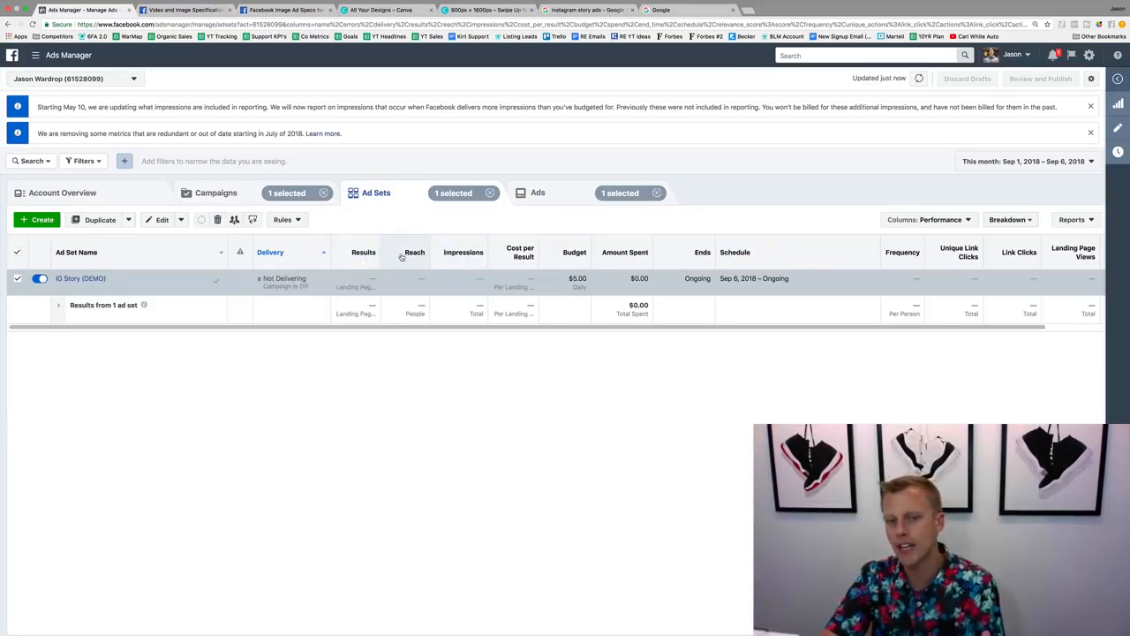
click(971, 220)
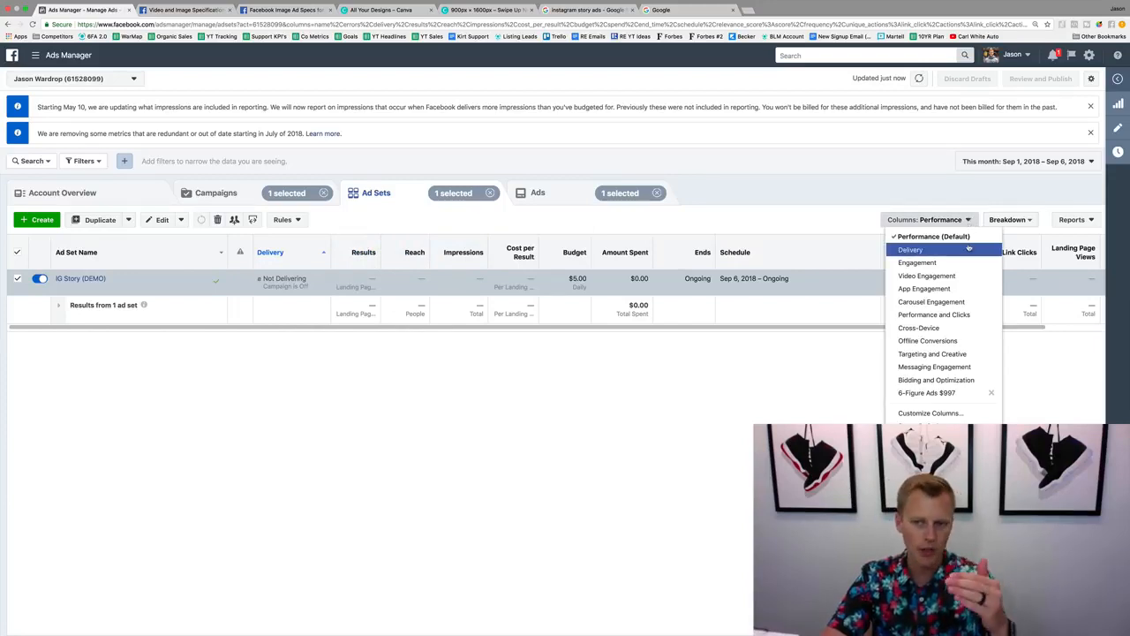
click(649, 418)
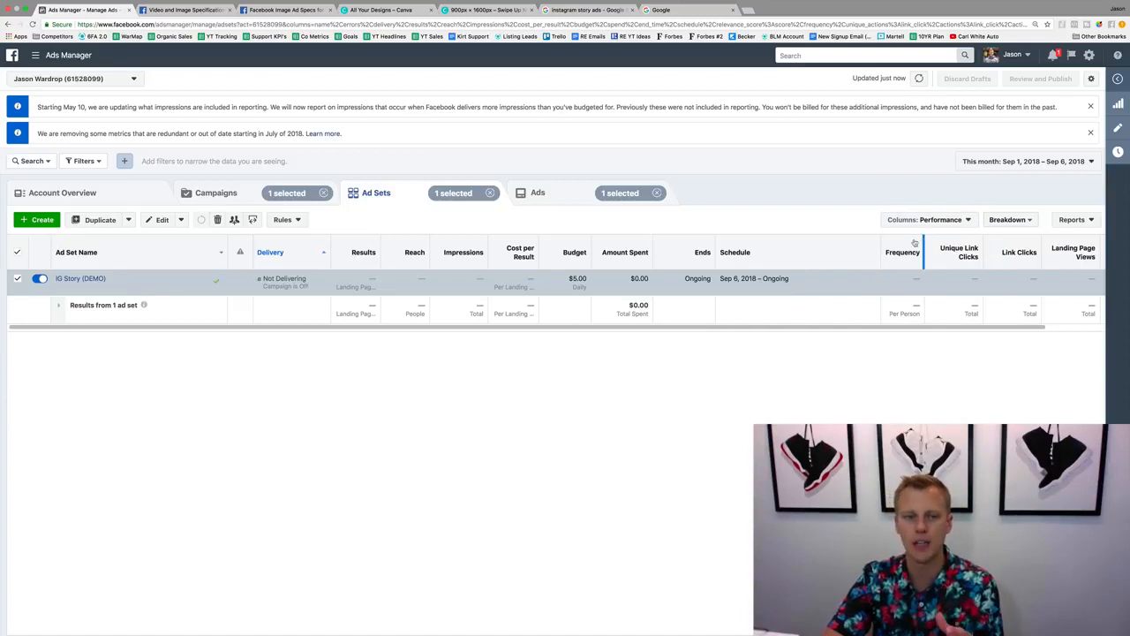
Open the IG Story (DEMO) ad set, duplicate its ad once into the same campaign and ad set, and close the editor.
click(67, 281)
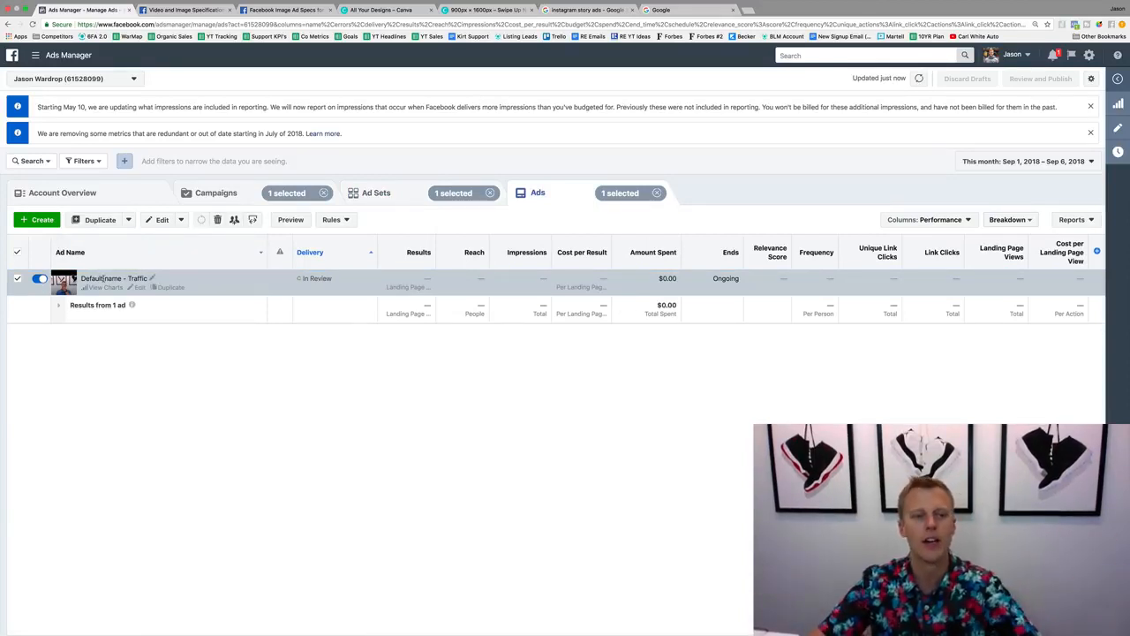
click(170, 288)
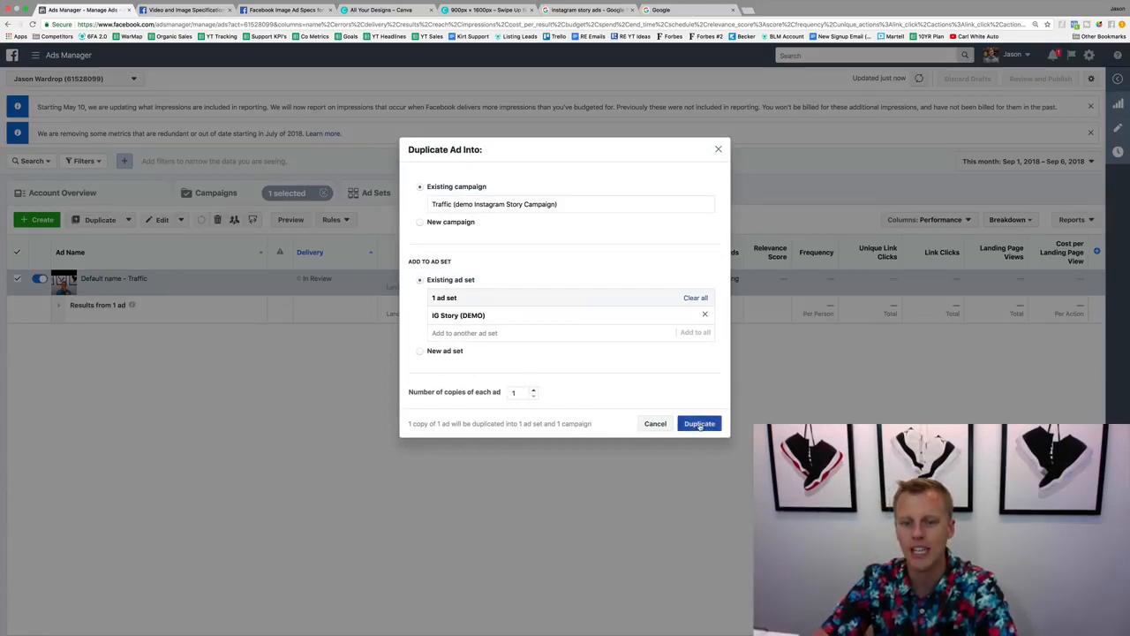
click(699, 424)
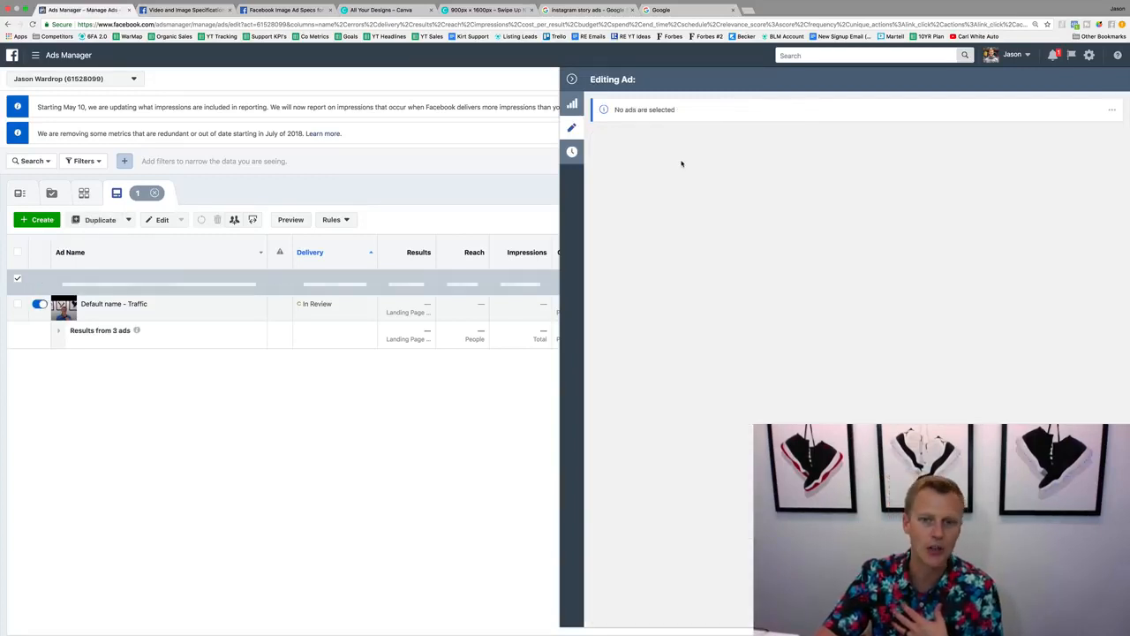
click(611, 613)
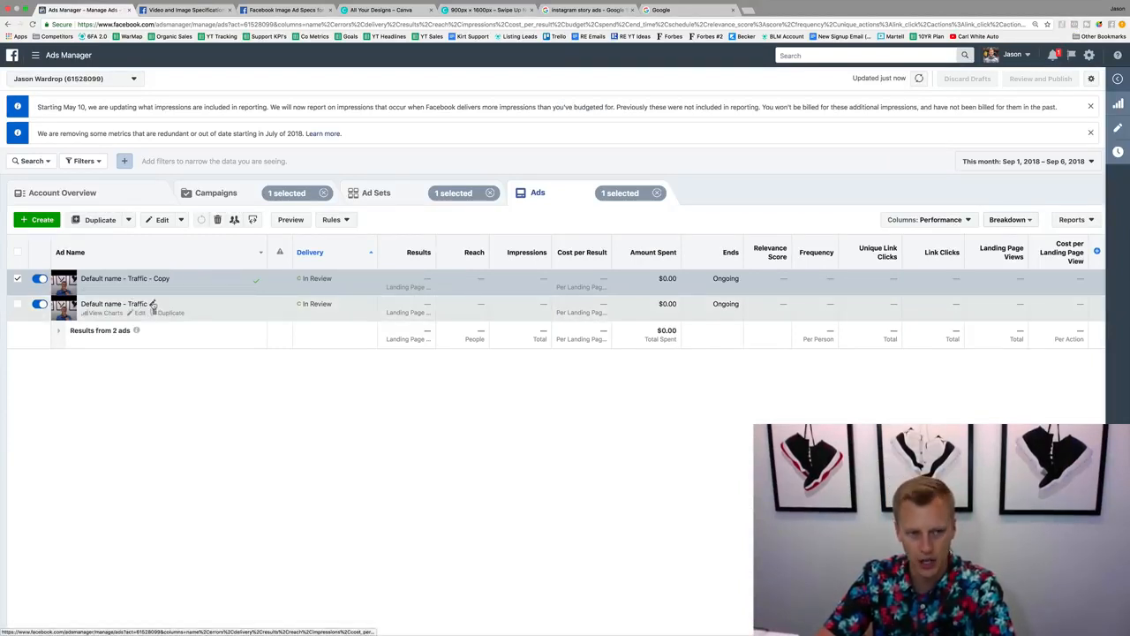
Rename the original ad "V.1 -" and publish the change.
click(152, 304)
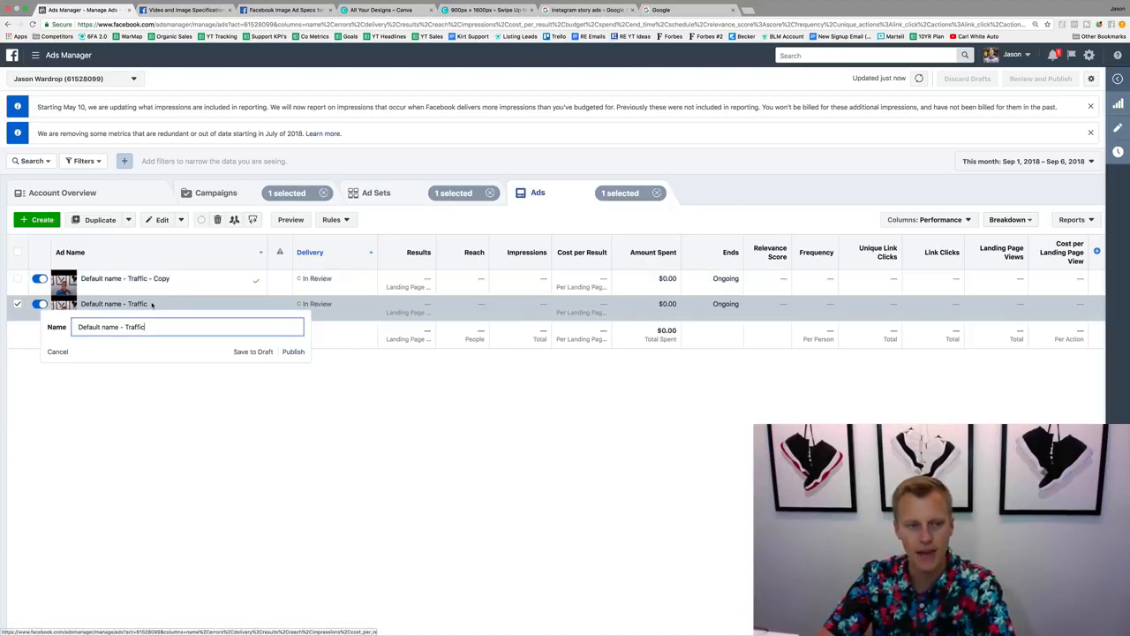
text(V.1)
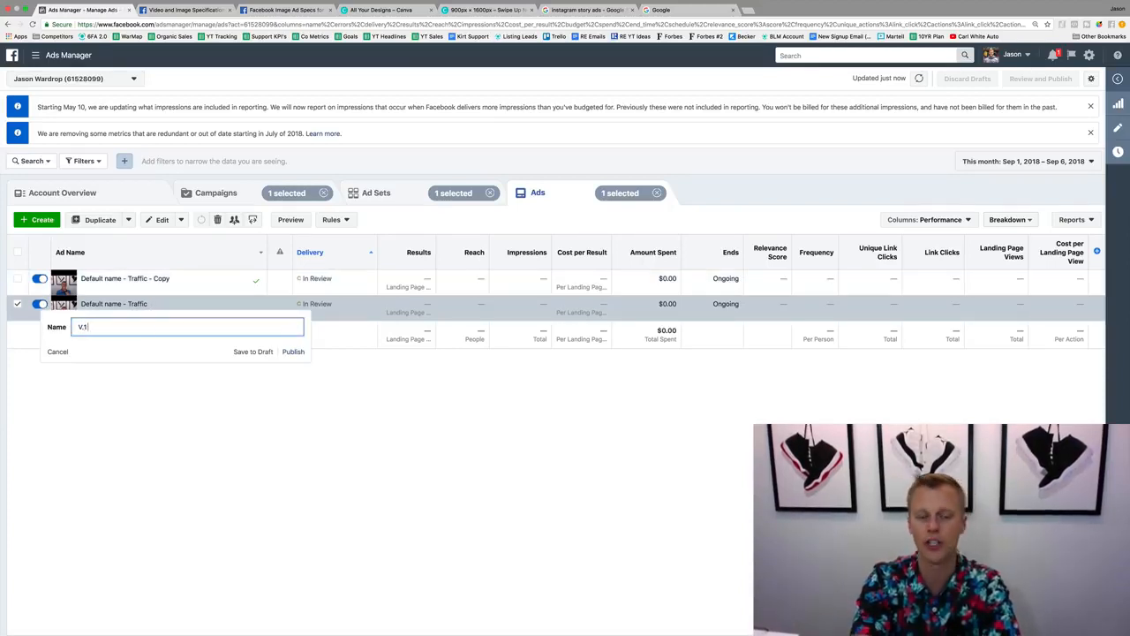
text( -)
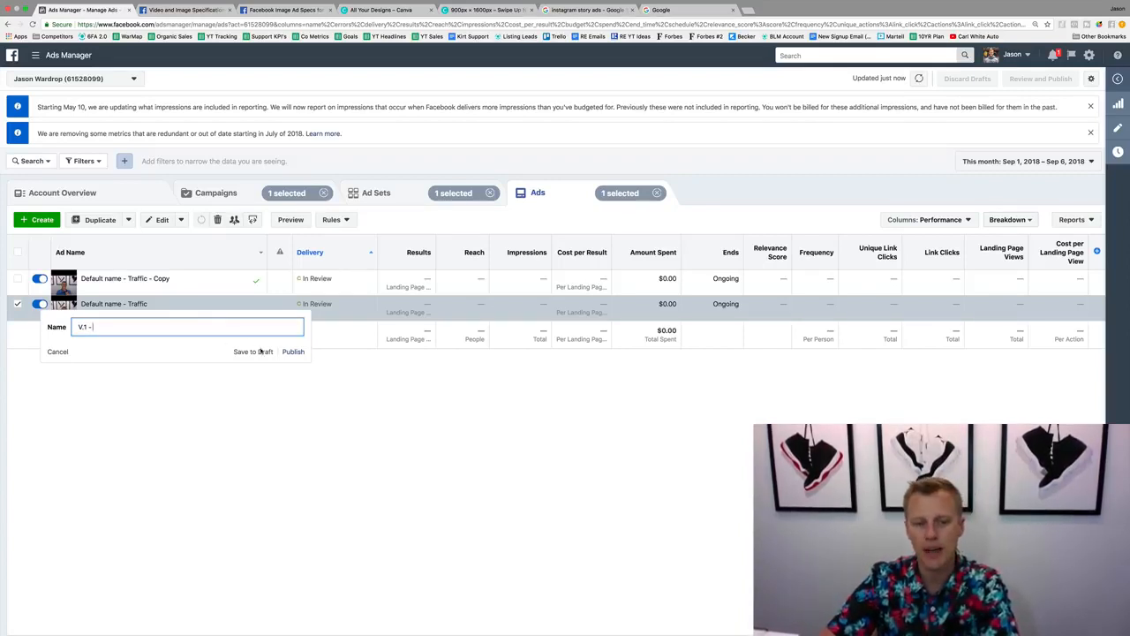
click(292, 351)
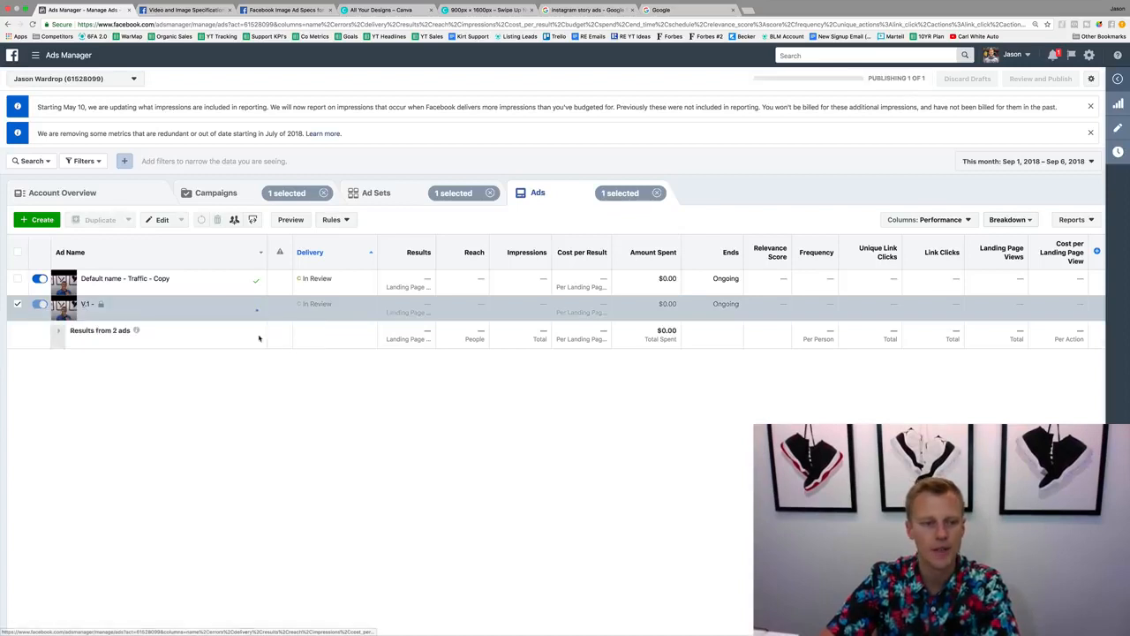
Rename the duplicated ad "V.2" and publish the change.
click(175, 278)
key(super+a)
text(V)
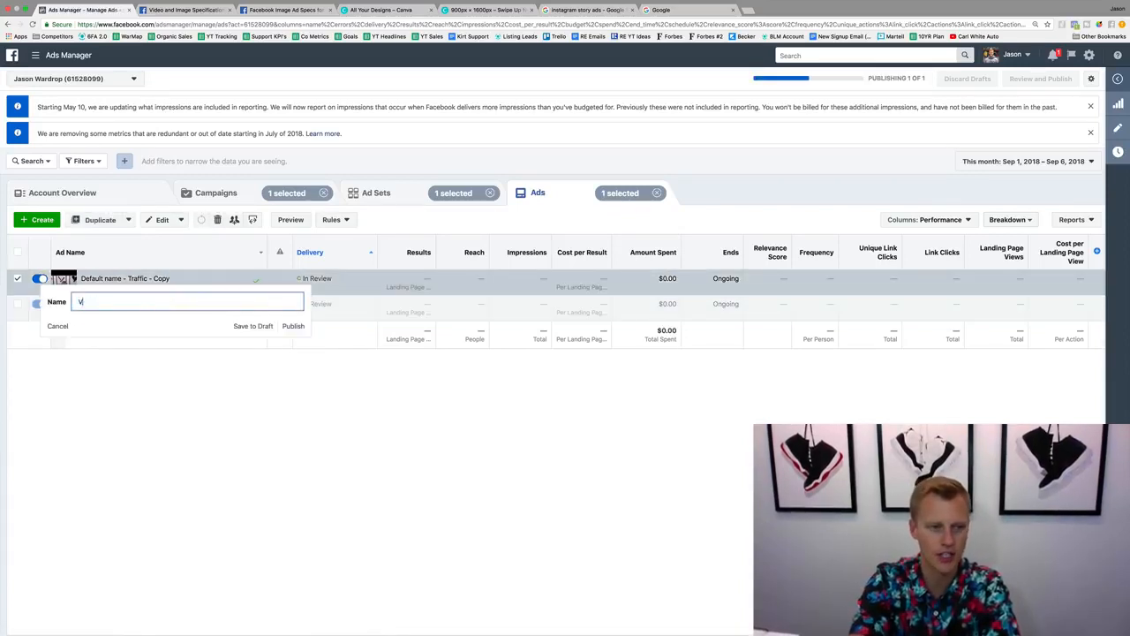
text(.2)
key(super+a)
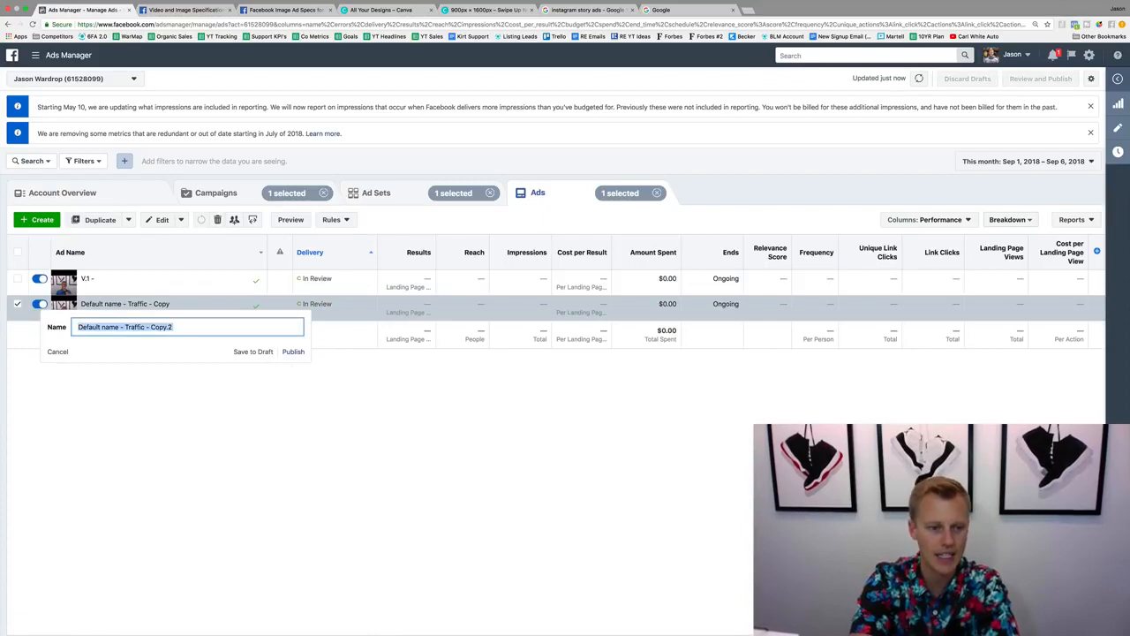
text(V.2)
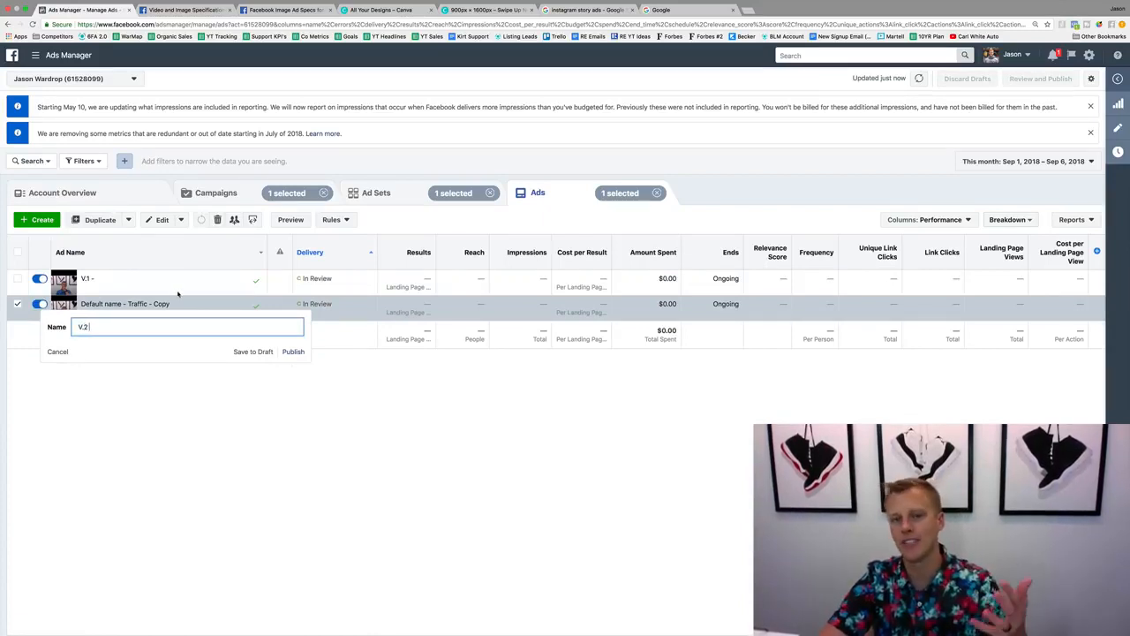
click(294, 351)
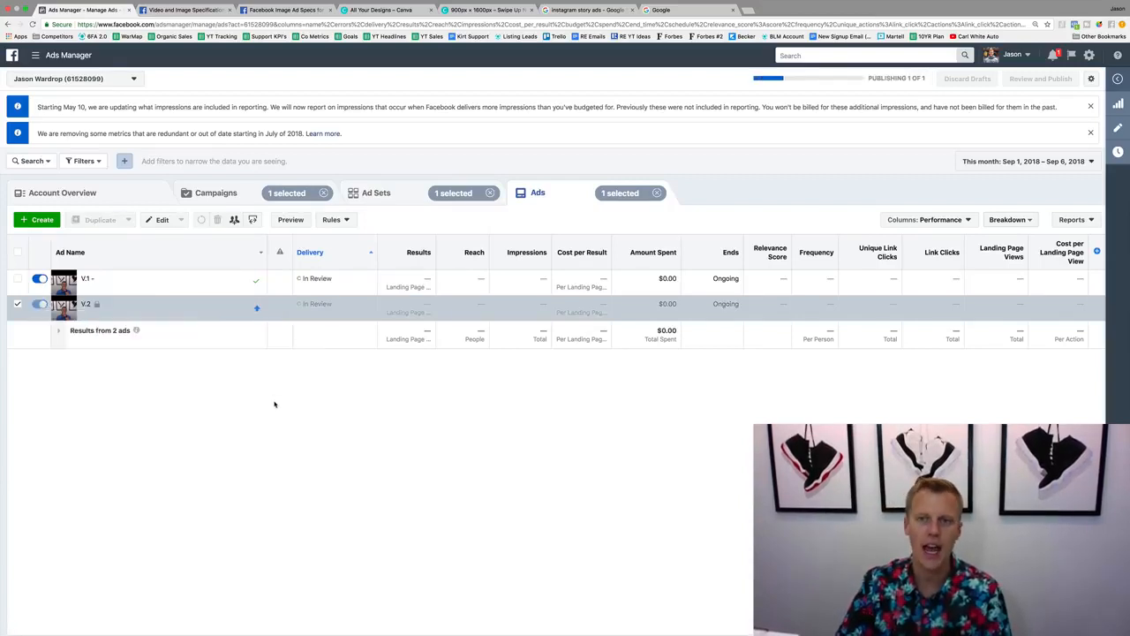